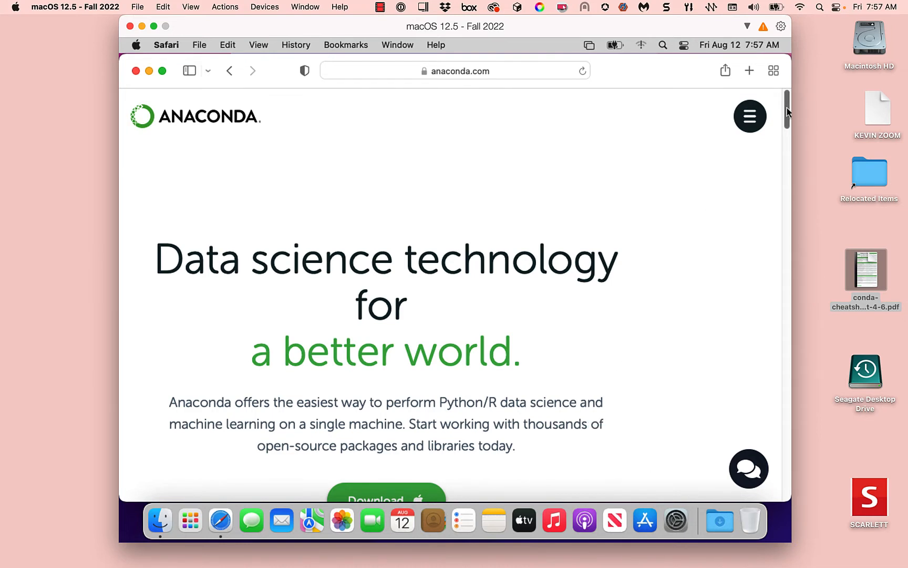
Step: Download the Anaconda installer for macOS from anaconda.com and allow downloads from the site
drag(788, 109, 787, 127)
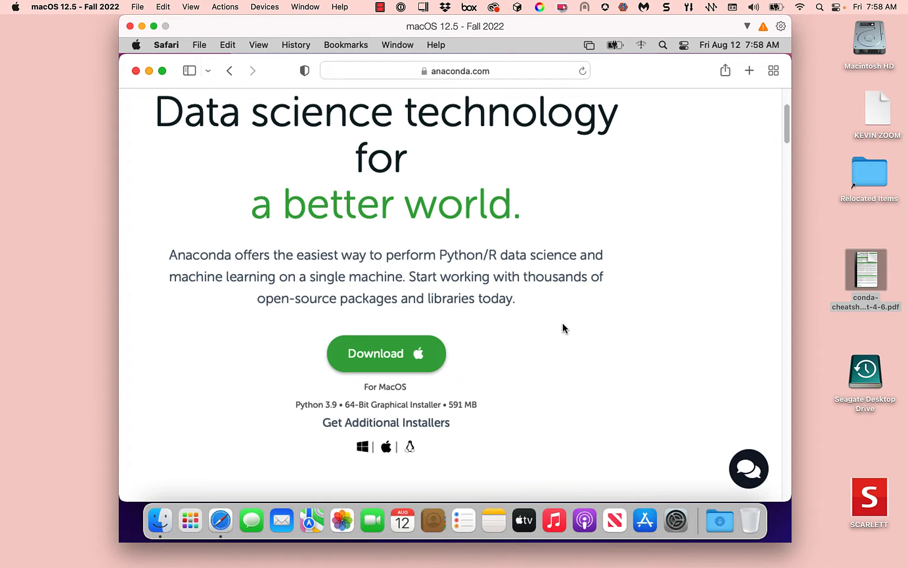
click(380, 349)
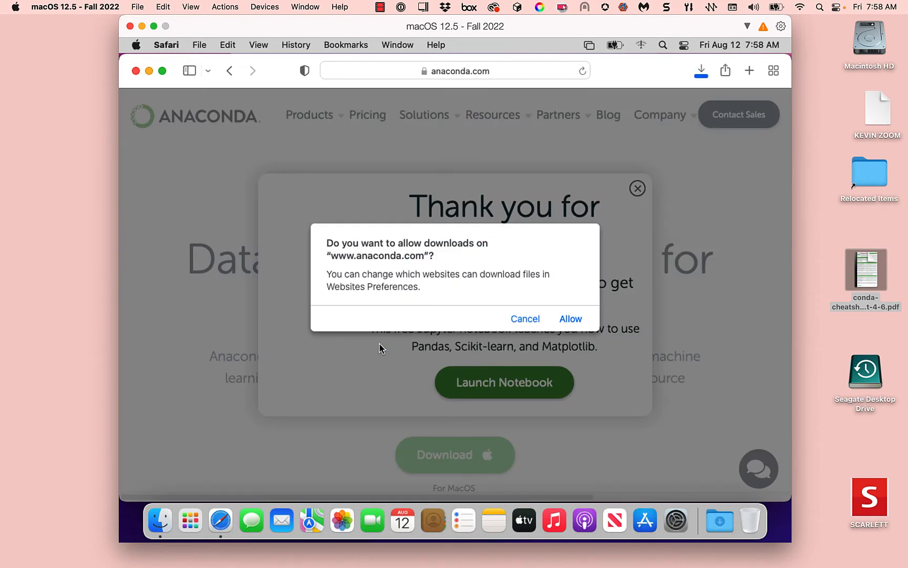
click(571, 319)
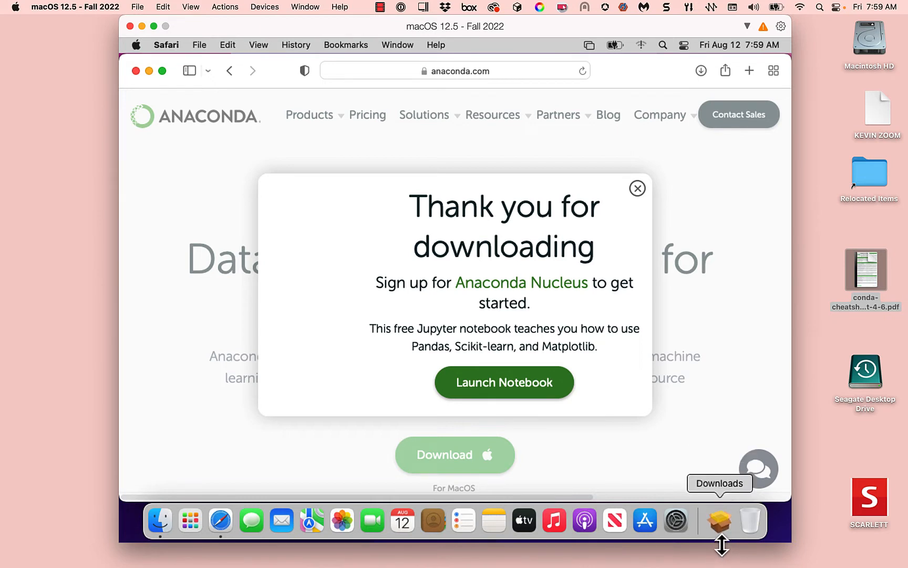
Step: In Finder, open Anaconda3-2022.05-MacOSX-x86_64.pkg from the Downloads folder and allow its installation compatibility check
click(158, 525)
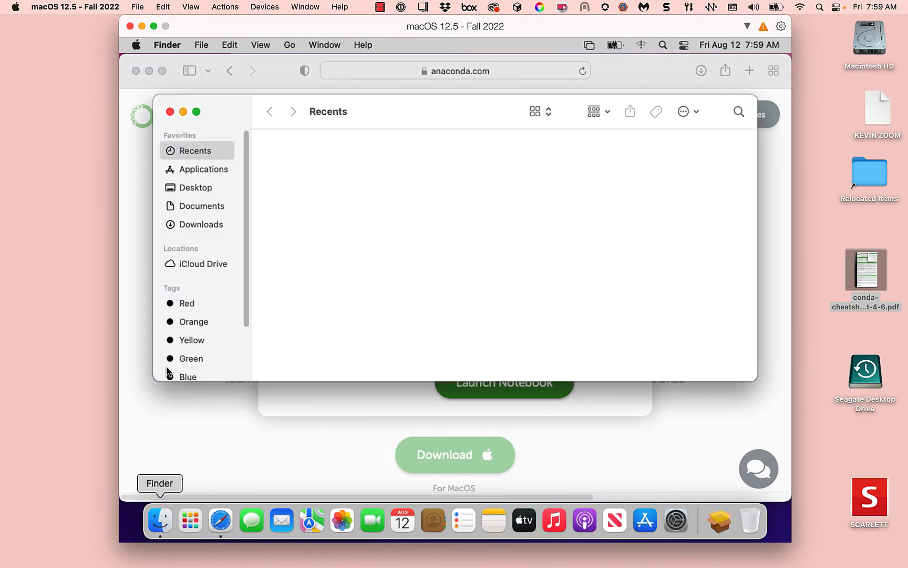
click(190, 229)
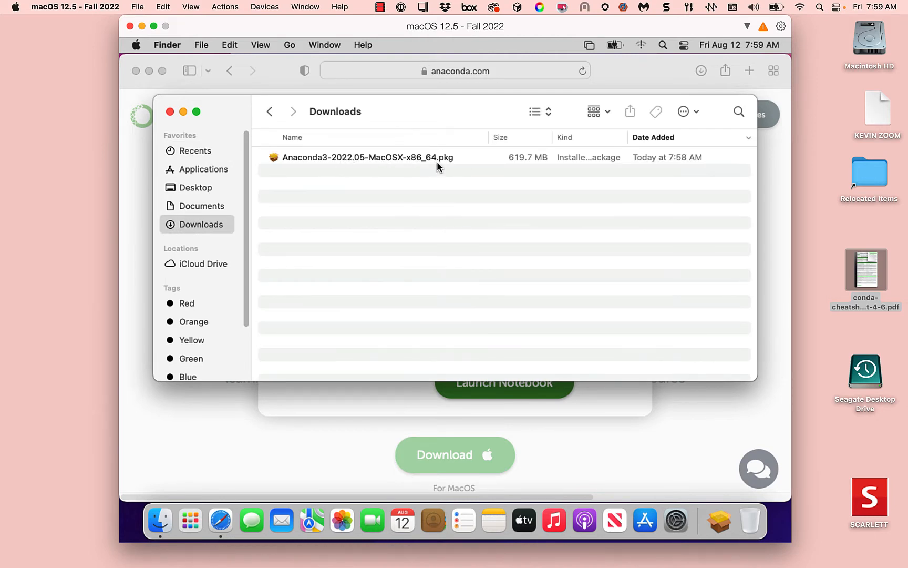
click(357, 160)
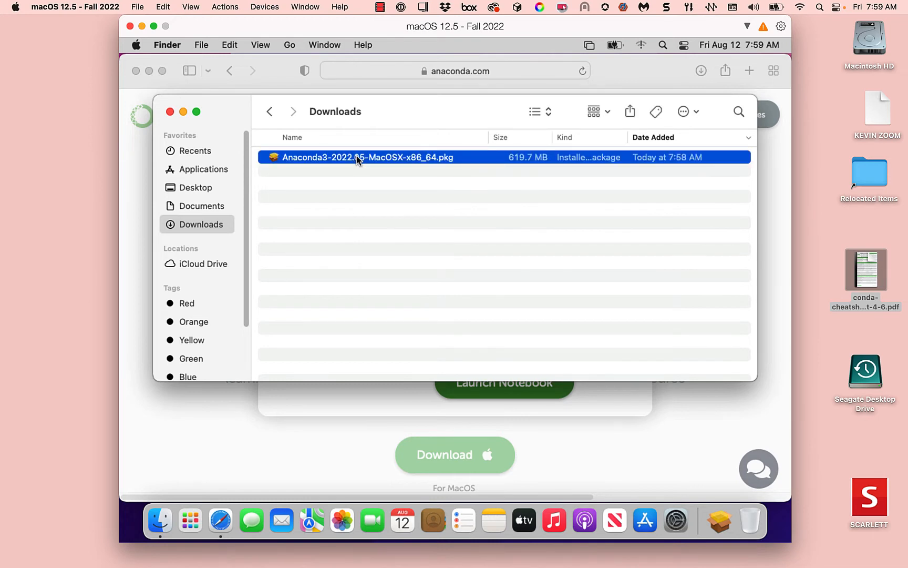
double_click(463, 157)
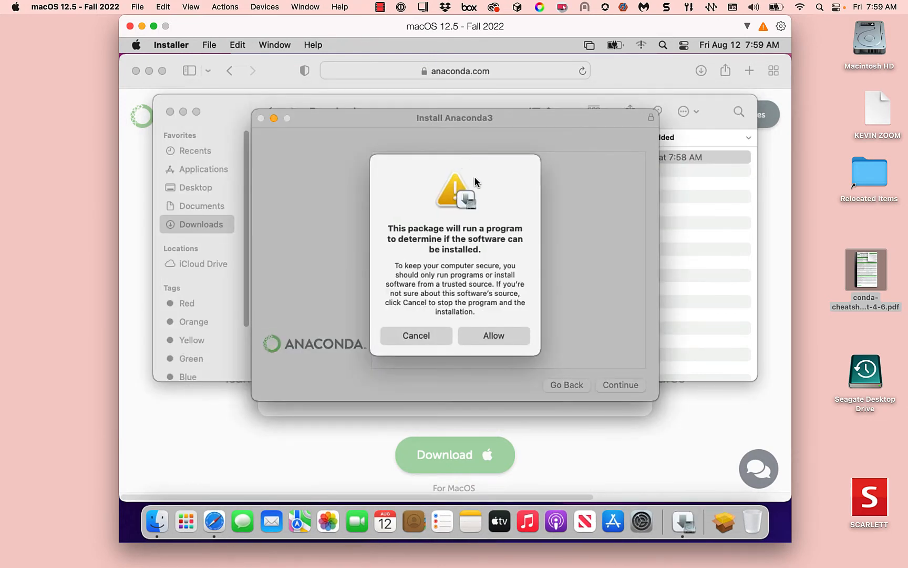
click(489, 335)
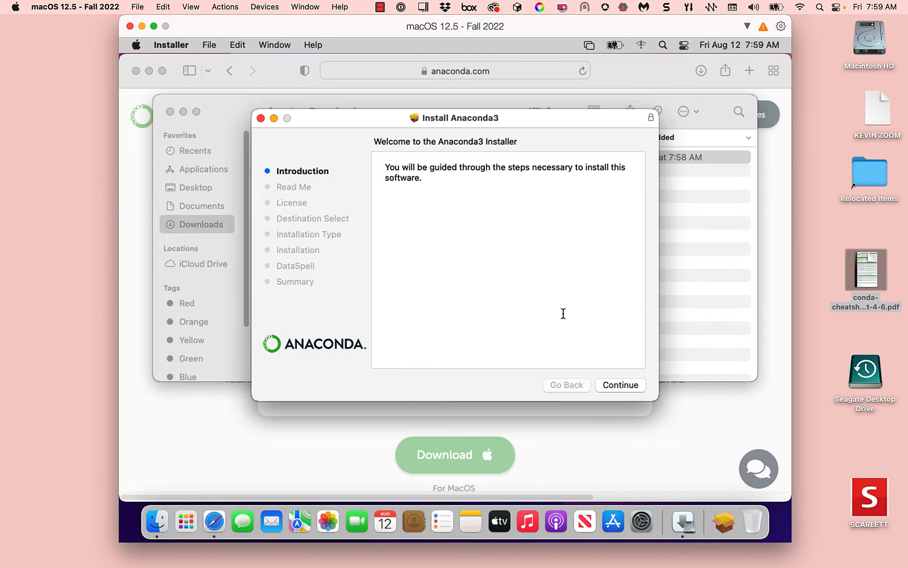
Step: Proceed through the Anaconda3 installer's introduction and Read Me, and agree to the software license
click(623, 386)
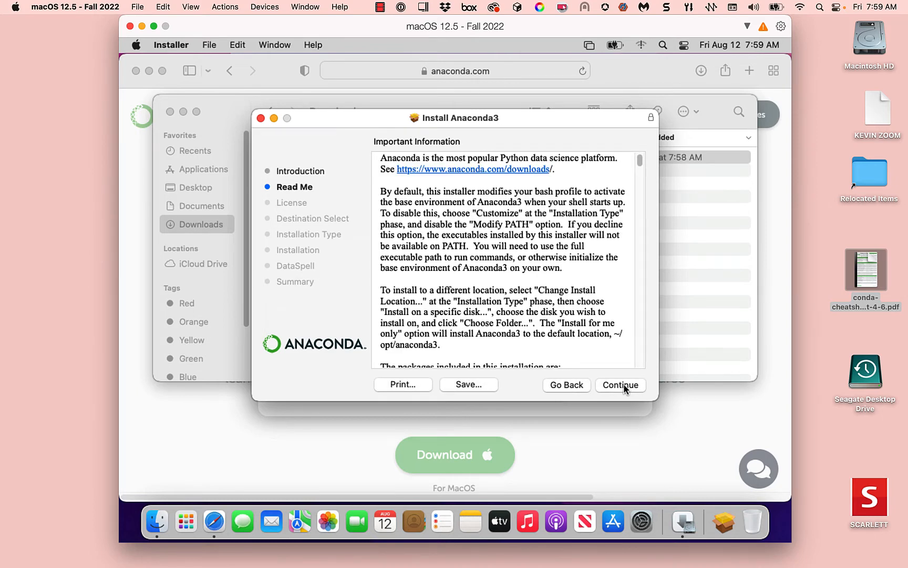
click(623, 386)
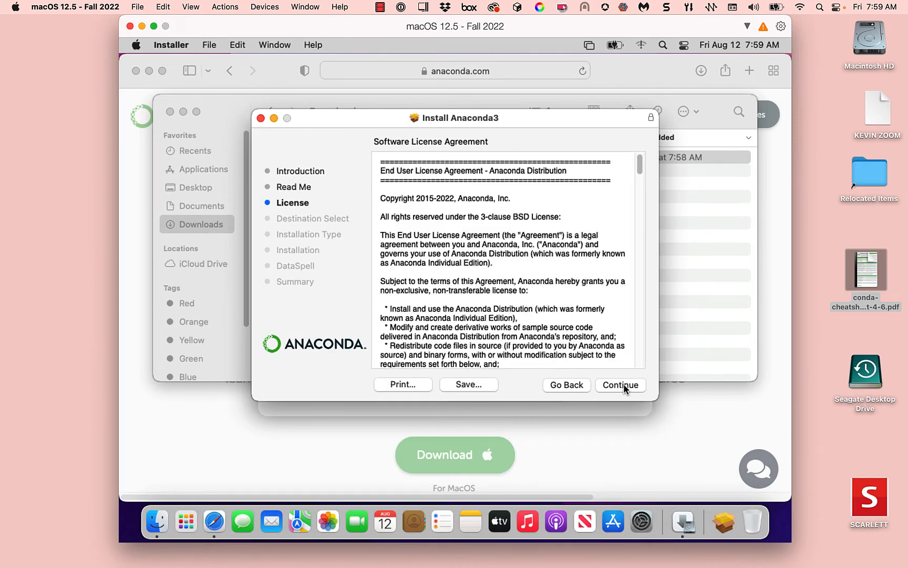
click(623, 387)
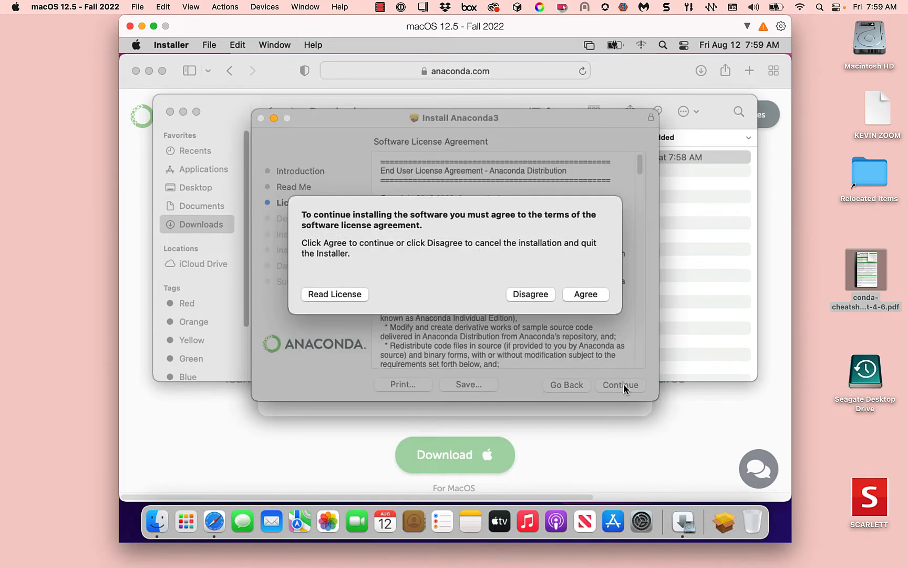
click(578, 295)
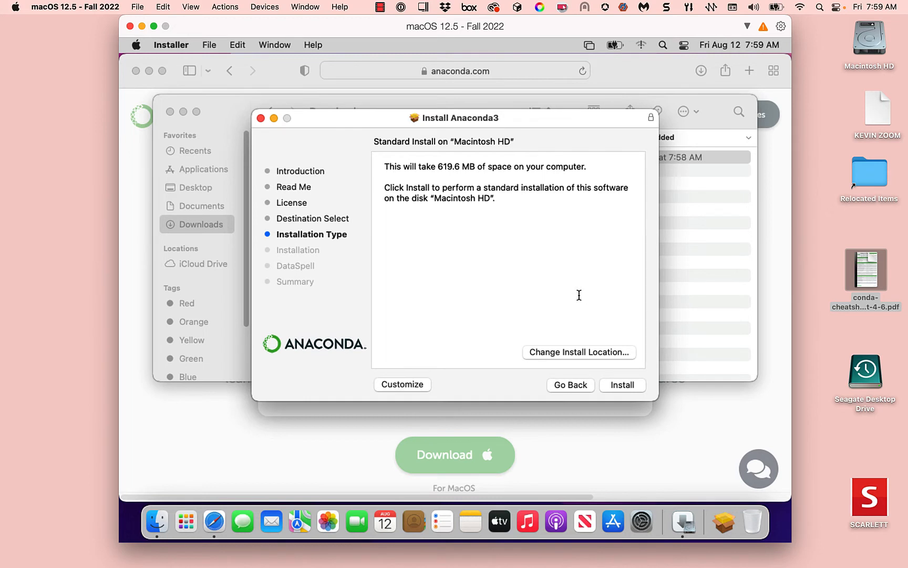
Step: Start the standard Anaconda3 installation on Macintosh HD and authorize it with the account password
click(624, 387)
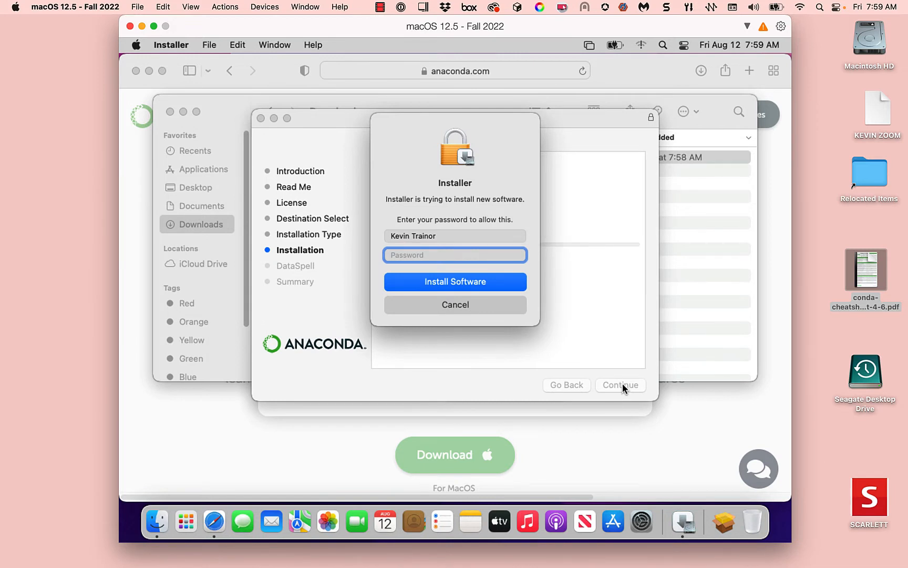
text(••••••••••)
click(466, 284)
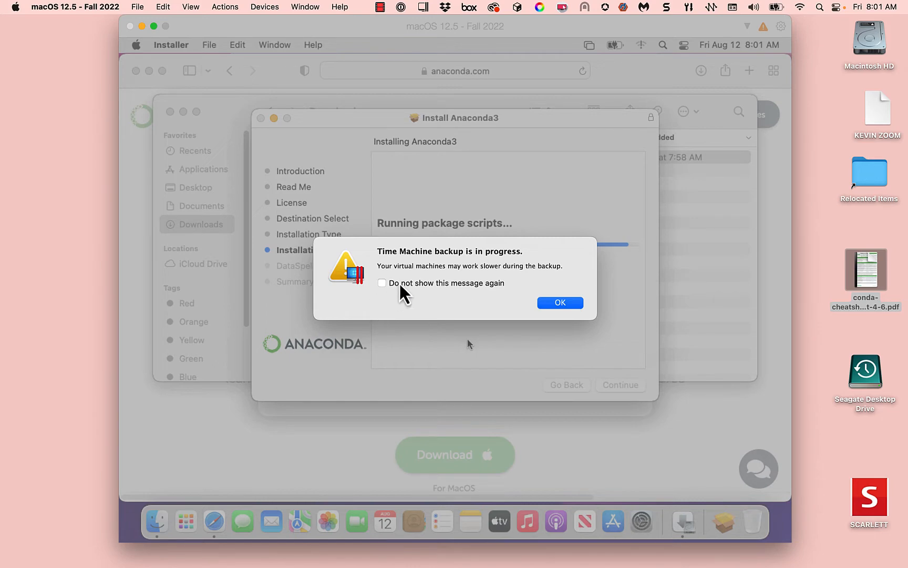
Step: Dismiss the Time Machine backup message and set it not to show again
click(382, 284)
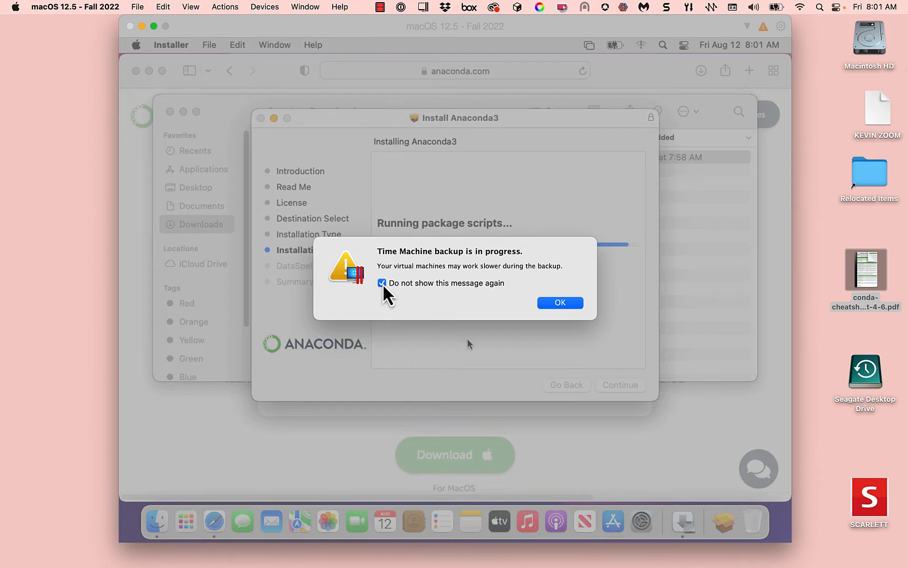
click(573, 305)
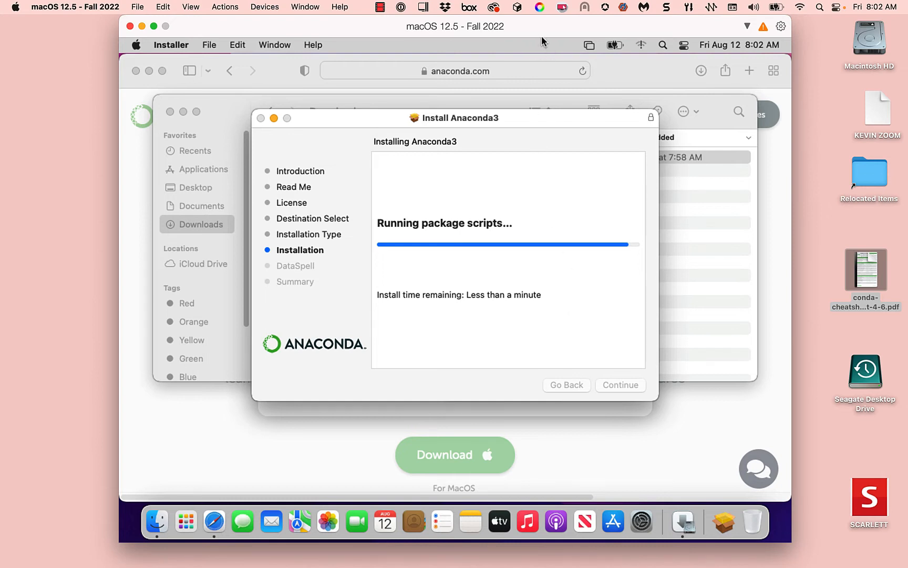
click(378, 8)
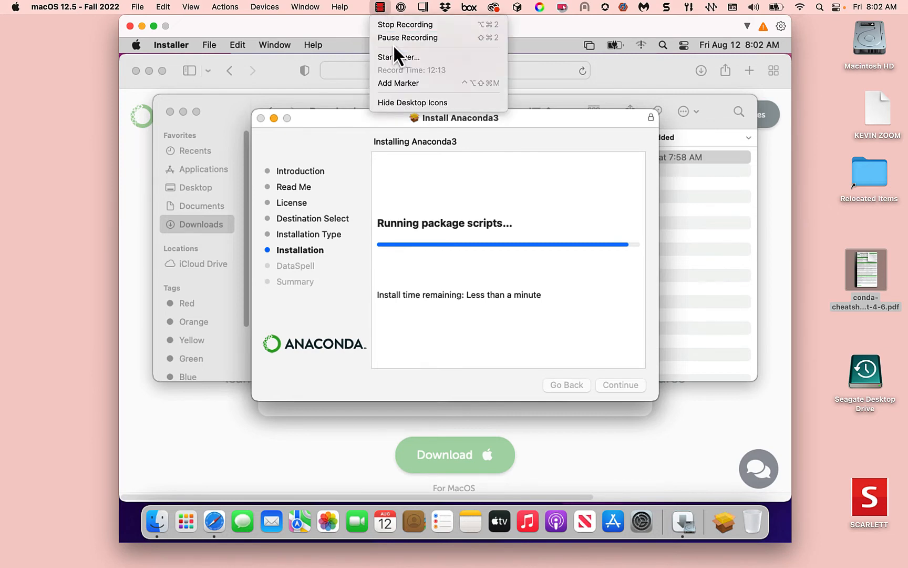
click(405, 37)
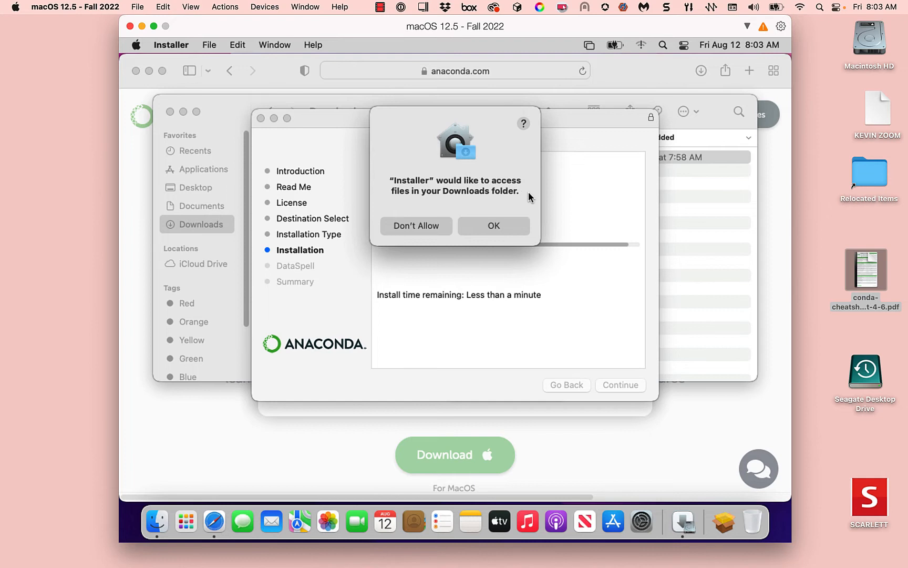
Step: Allow the installer to access the Downloads folder, finish the Anaconda3 installation, and move the installer to the Trash
click(493, 226)
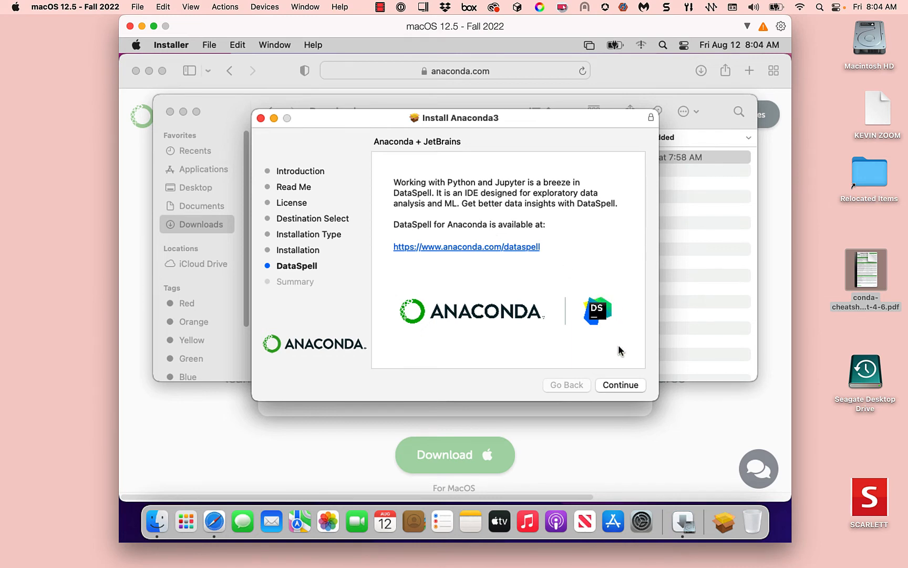
click(624, 386)
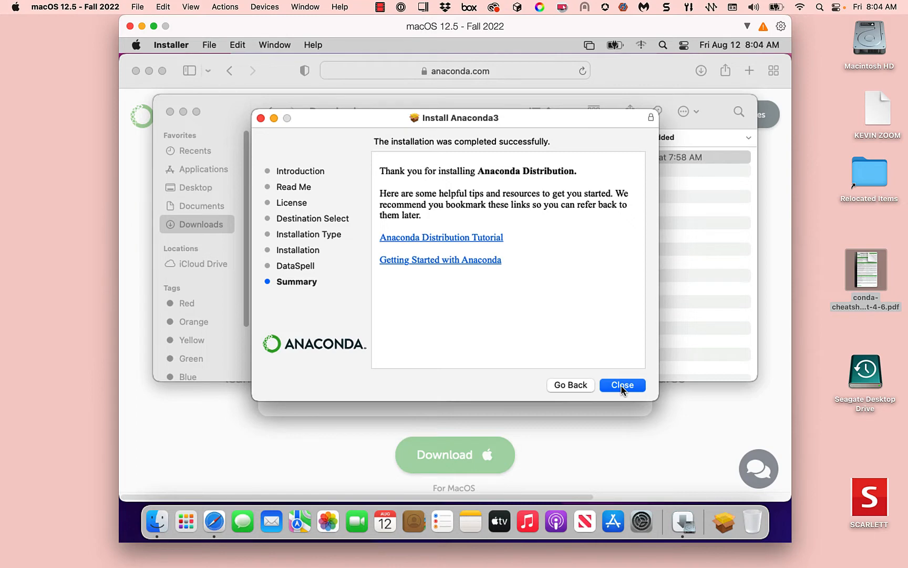
click(622, 387)
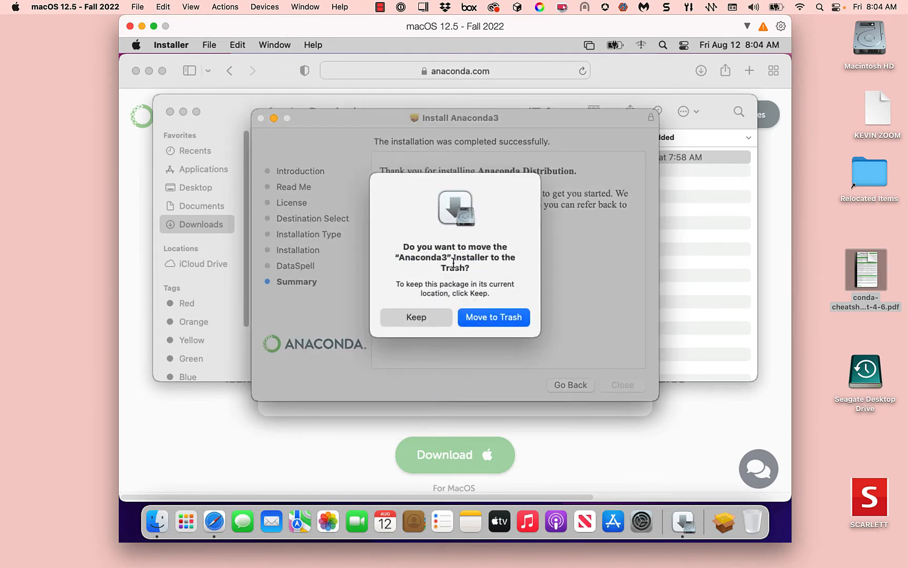
click(497, 317)
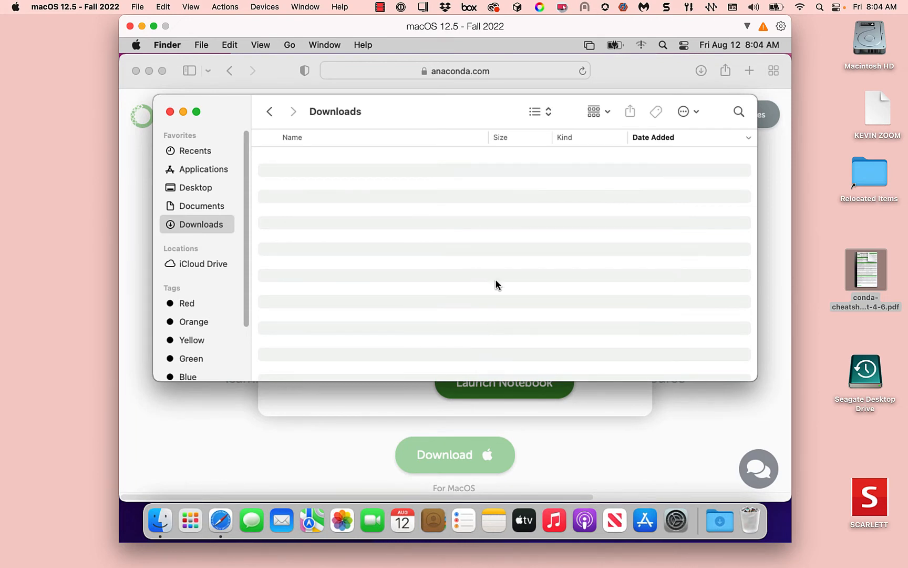
Step: Close the Downloads window, the Anaconda thank-you popup and the browser window
click(171, 111)
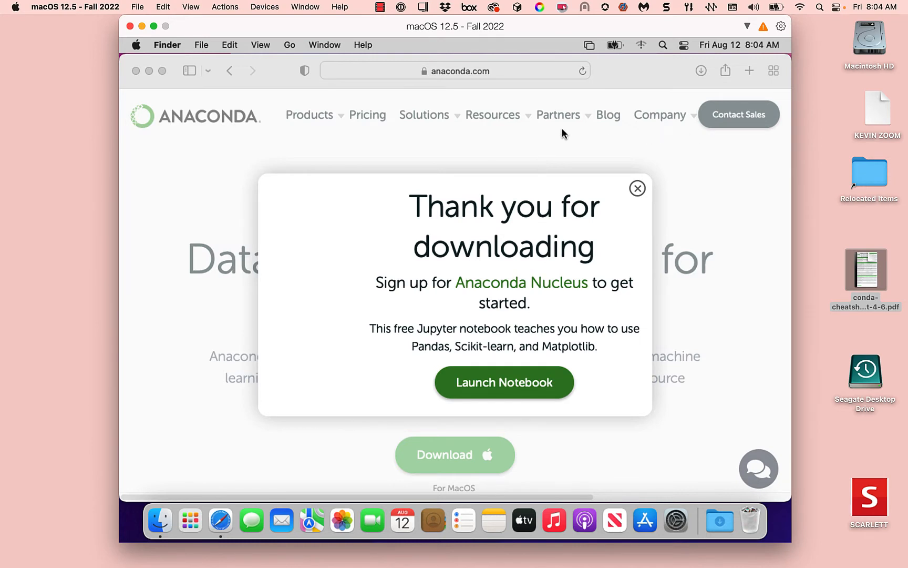
click(639, 188)
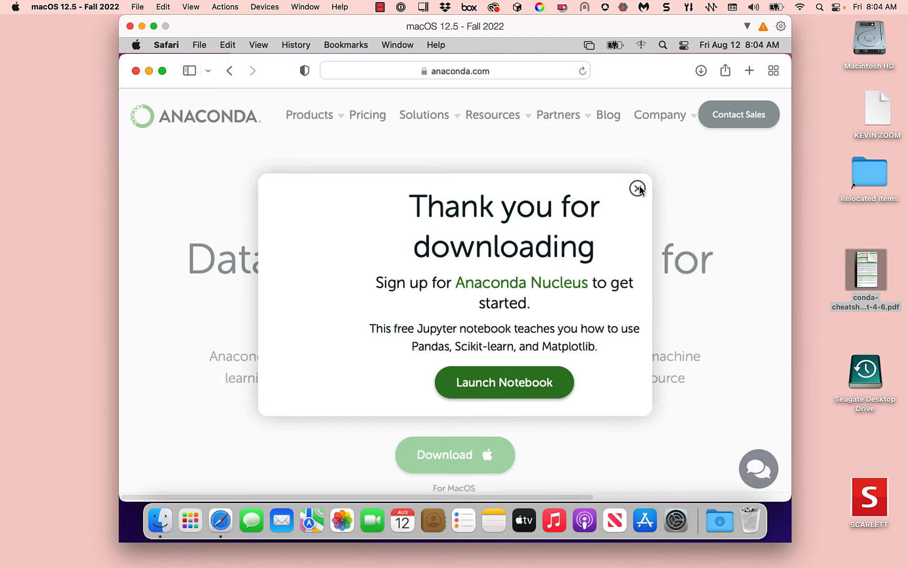
click(639, 188)
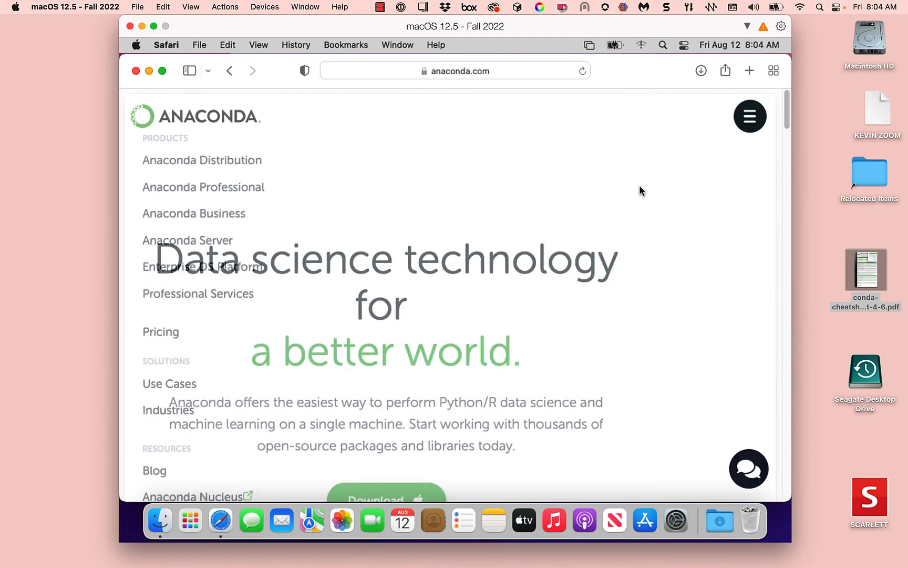
click(135, 70)
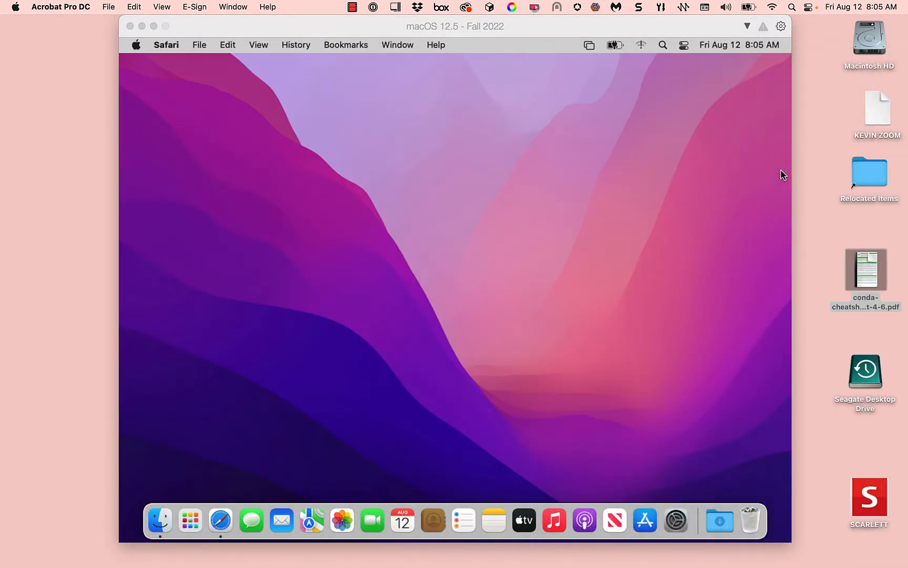
Step: Open a new Safari window and search Google for "conda cheatsheet"
click(216, 521)
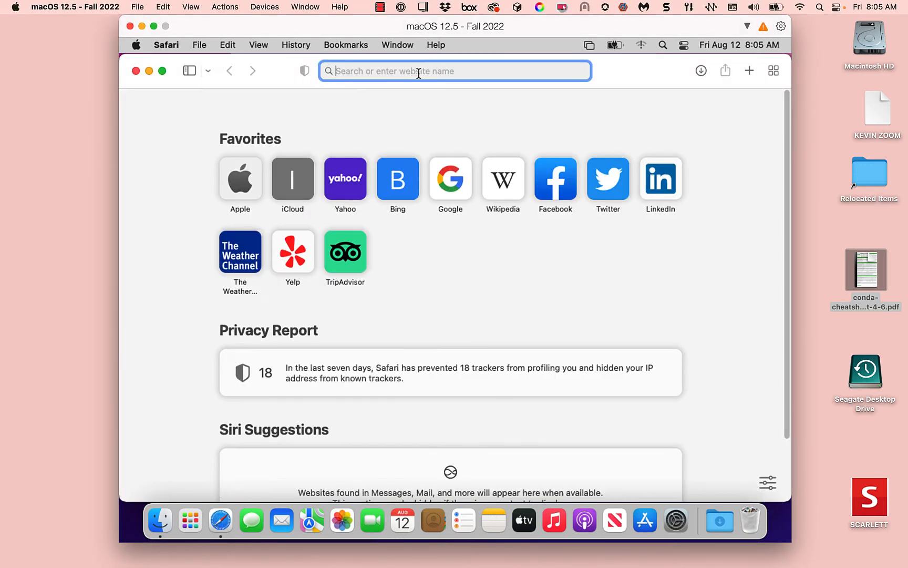
text(conda)
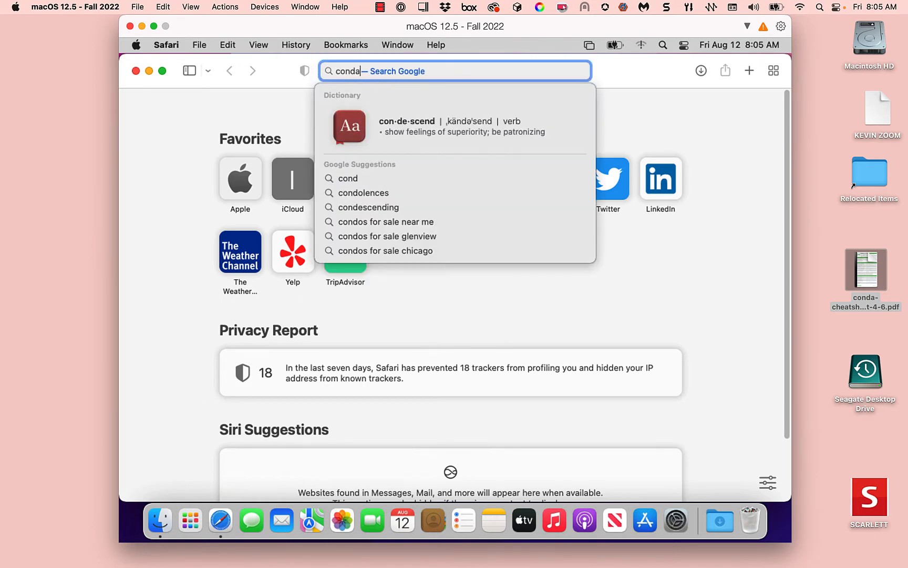
text( che)
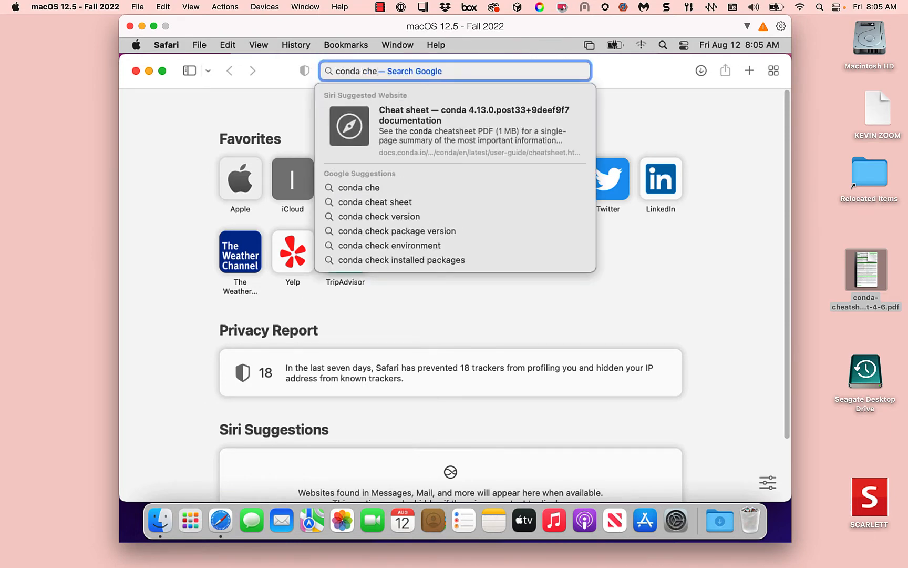
text(atsheet)
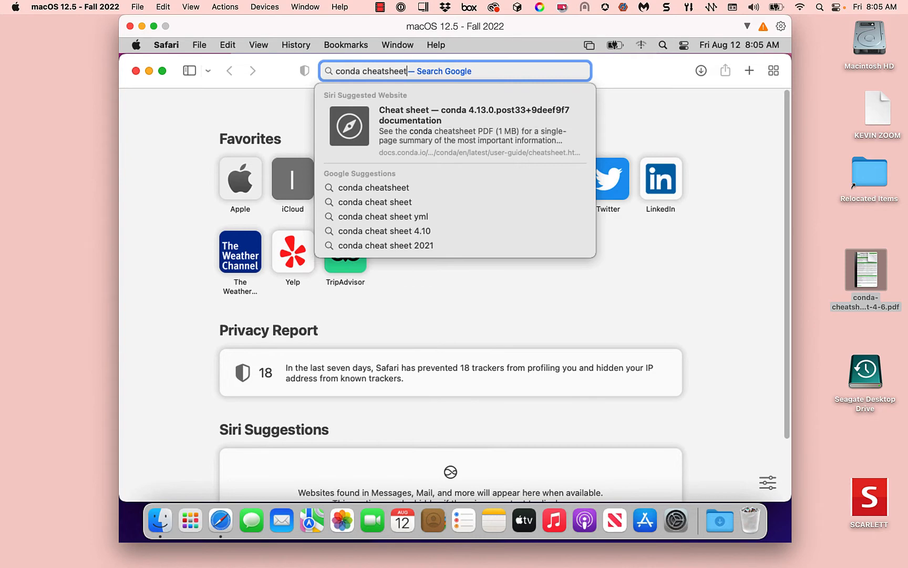
key(Return)
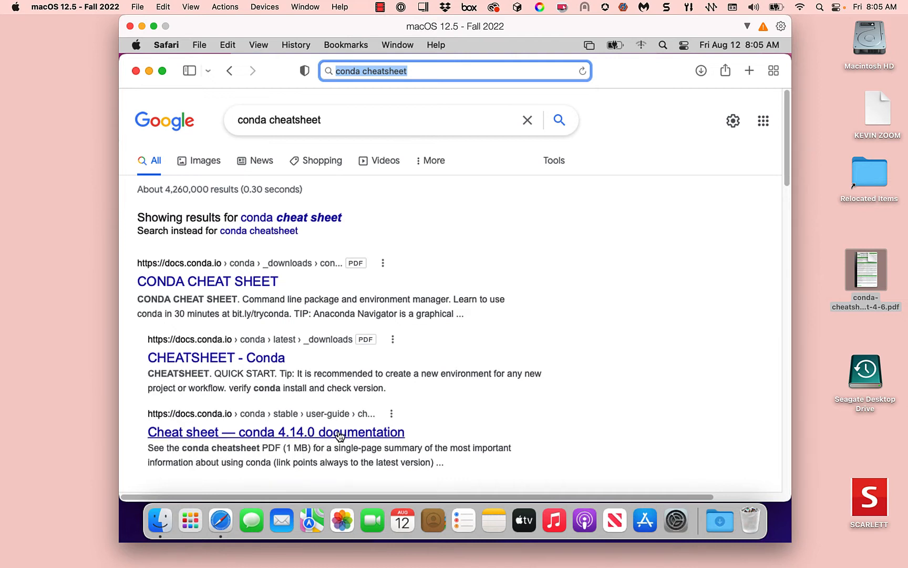
Step: Download the conda 4.6.x cheat sheet from the docs.conda.io Cheat sheet page, allowing the site's downloads, and close the browser window
click(270, 436)
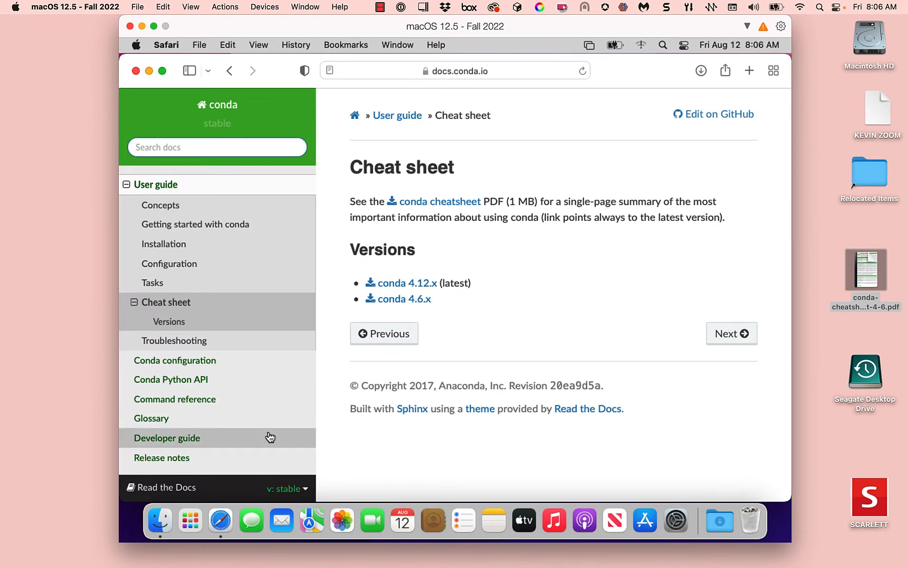
click(410, 299)
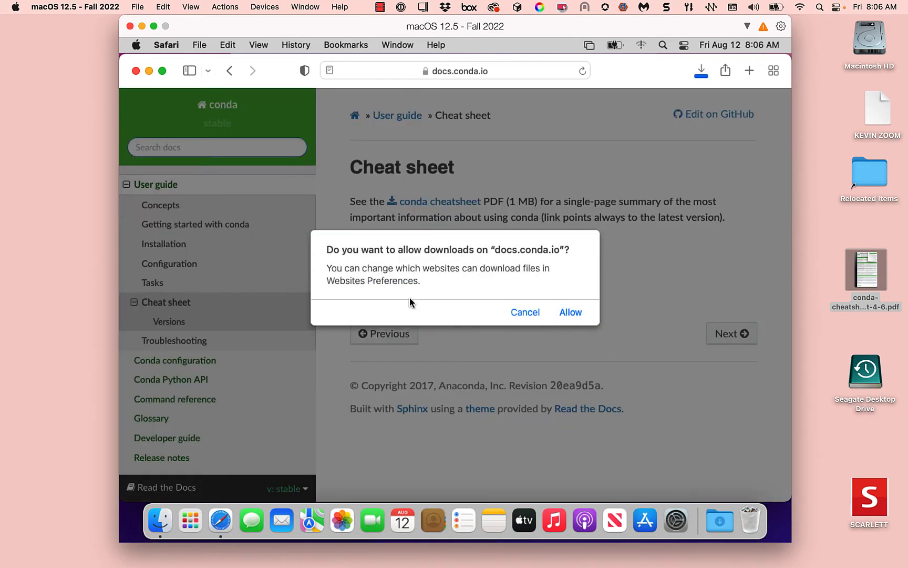
click(572, 312)
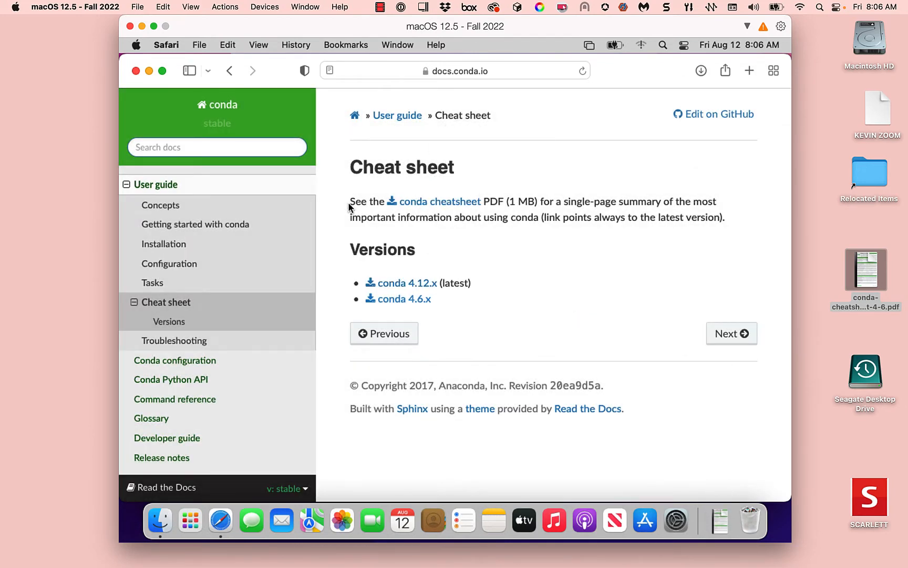
click(137, 72)
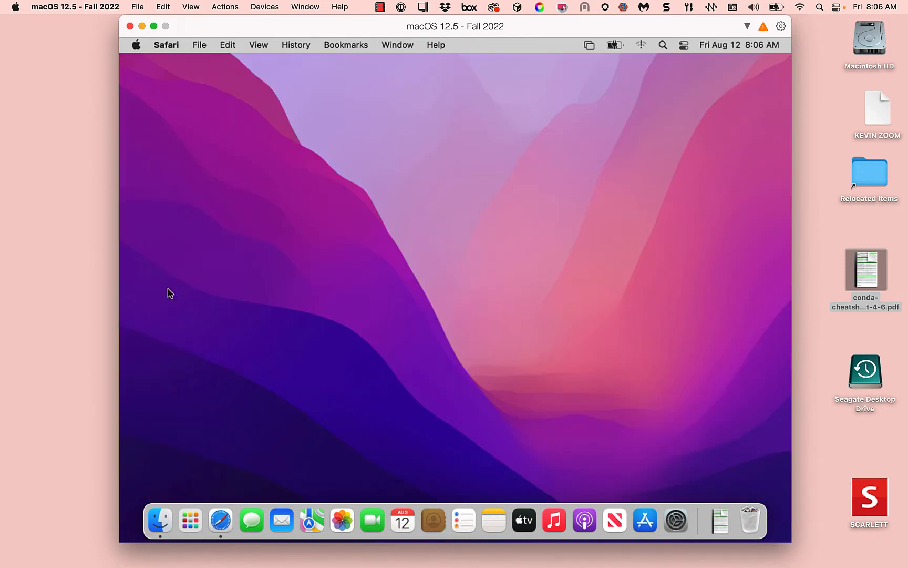
Step: Open conda-4.6.pdf from the Downloads folder, enlarge its window, and zoom in two levels
click(160, 520)
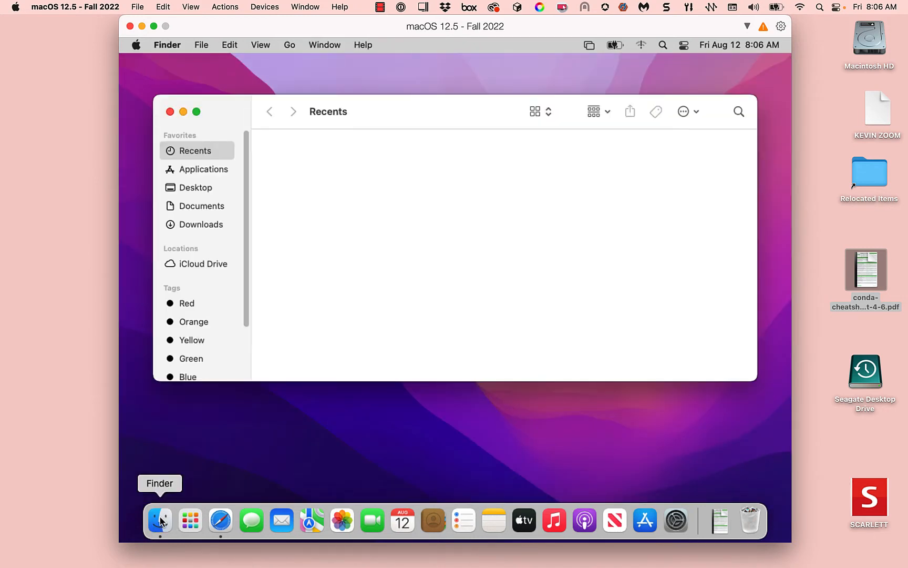
click(197, 226)
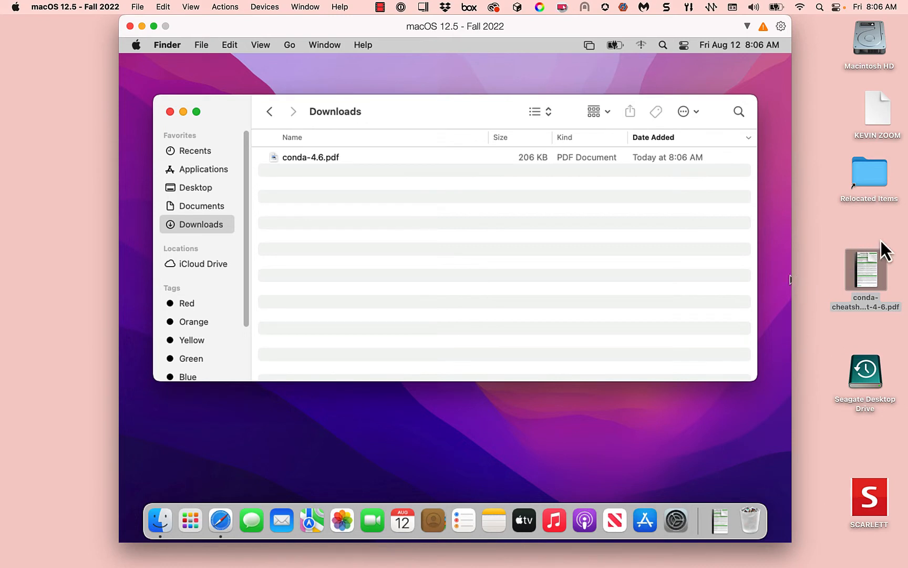
double_click(302, 159)
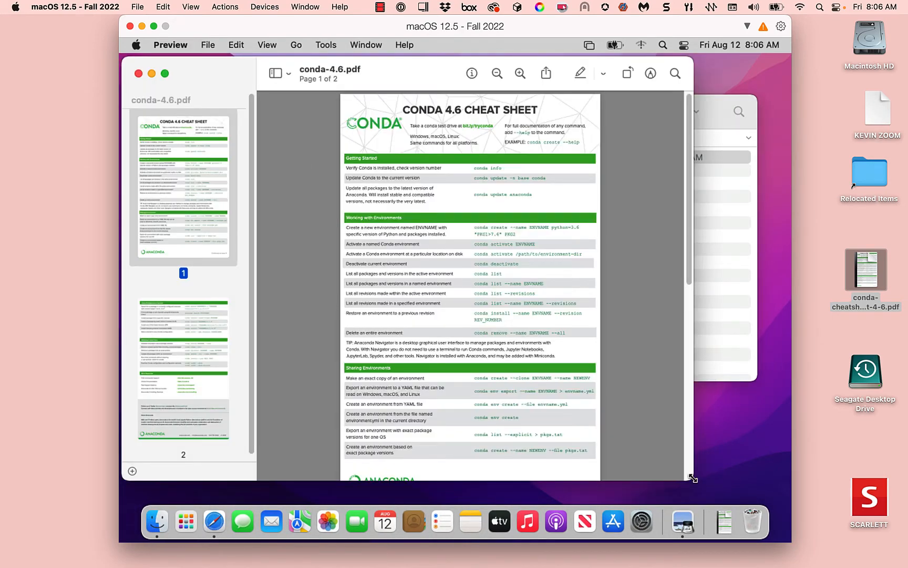
drag(692, 480, 814, 501)
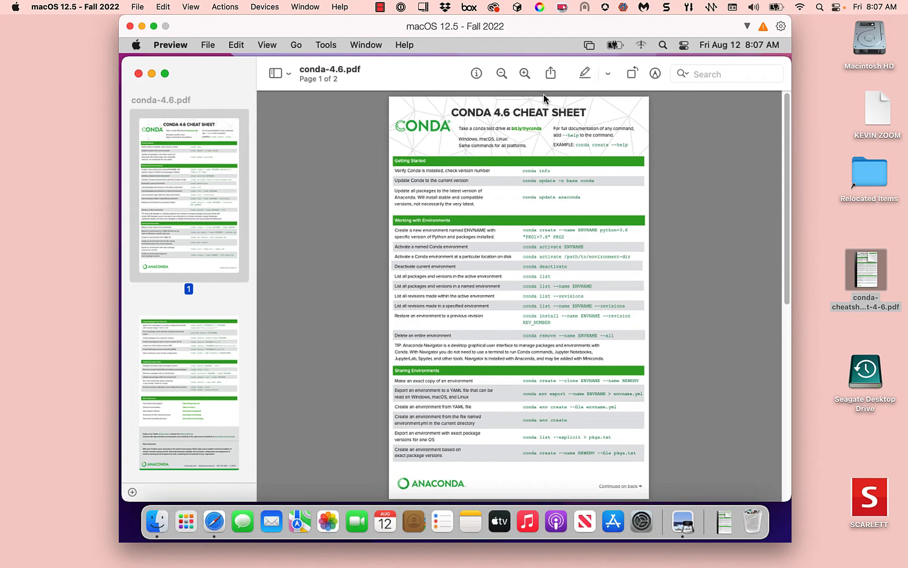
click(524, 74)
click(524, 74)
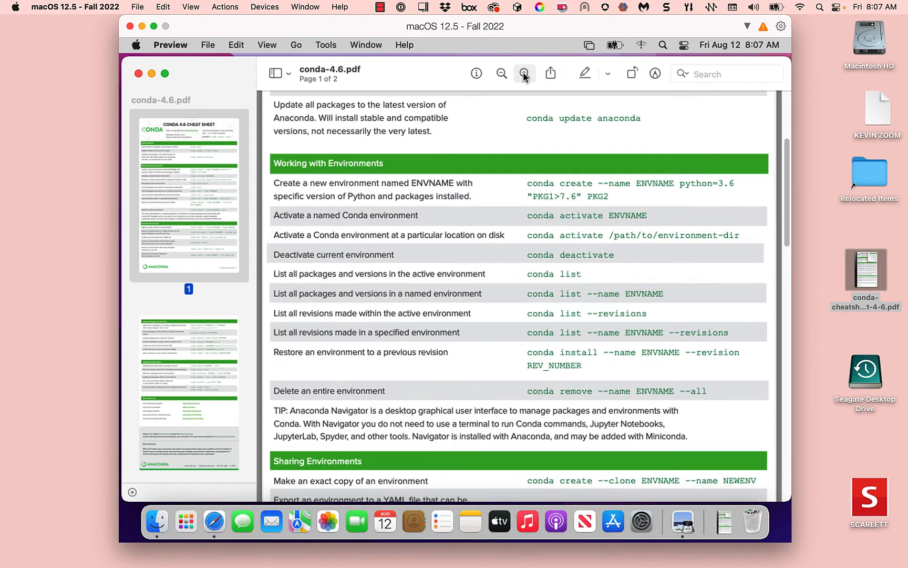
Step: Look through the cheat sheet down to the Additional Useful Hints and More Resources sections on page 2
scroll(535, 232, down, 10)
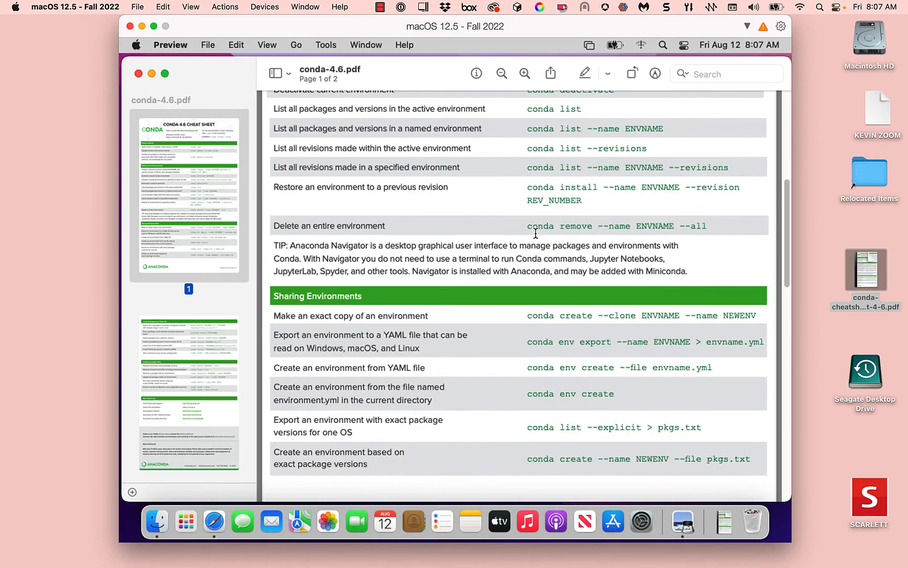
scroll(536, 231, down, 15)
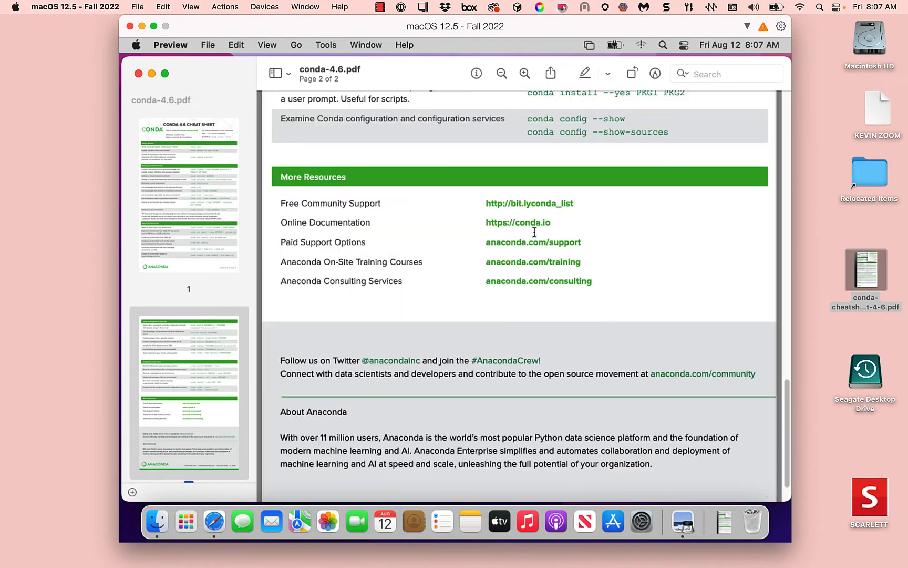
scroll(532, 231, down, 2)
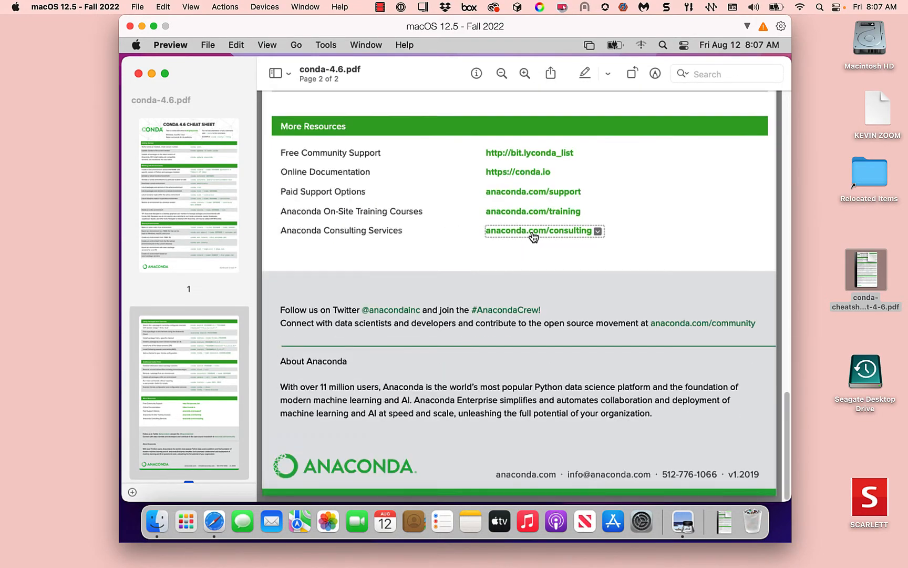
scroll(533, 238, up, 4)
scroll(535, 237, up, 4)
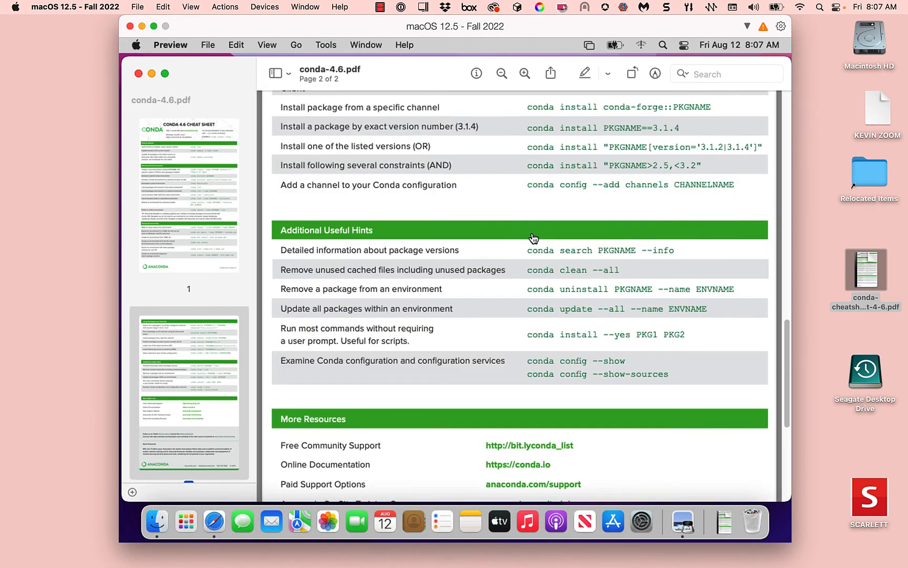
scroll(535, 231, down, 3)
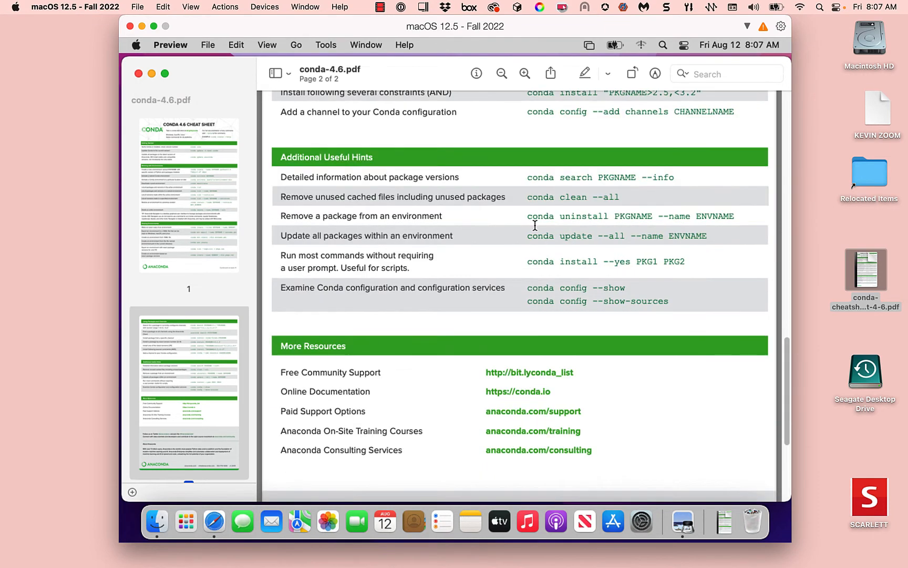
scroll(534, 225, down, 2)
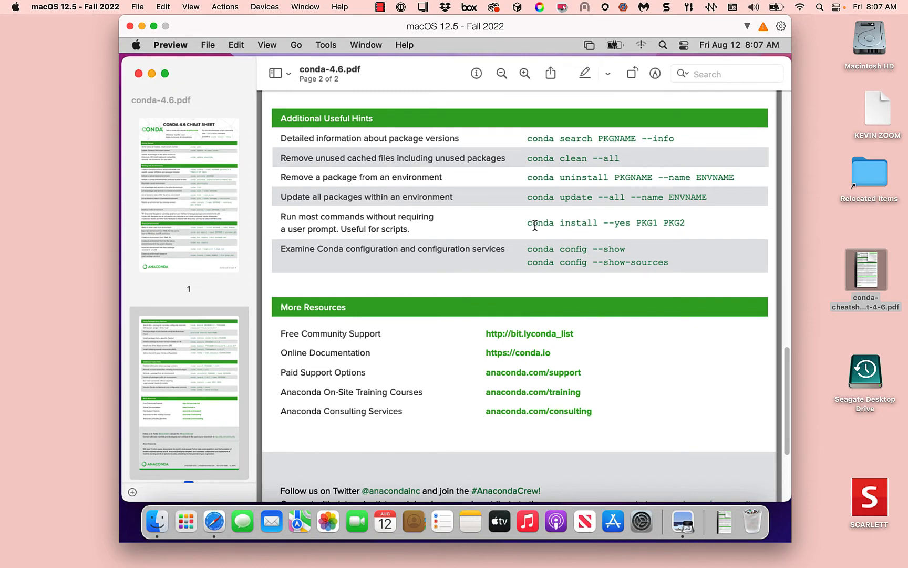
scroll(535, 225, down, 3)
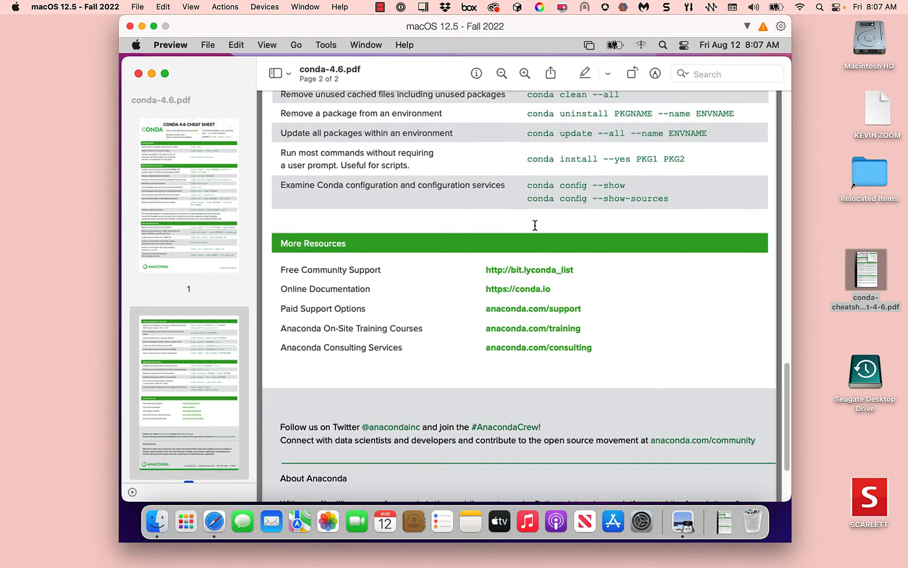
scroll(535, 225, down, 1)
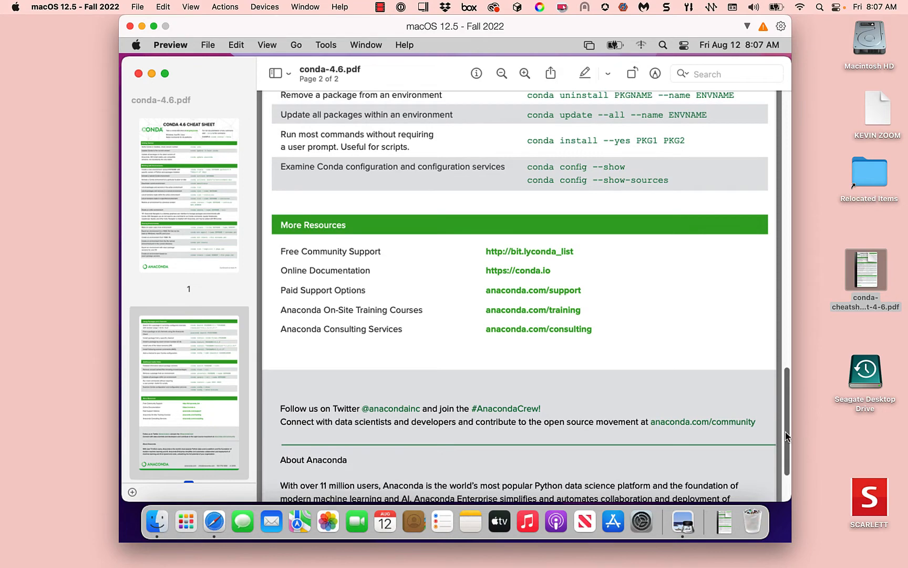
Step: Return to page 1 of the cheat sheet and review the Getting Started, Working with Environments and Sharing Environments commands
drag(787, 433, 760, 334)
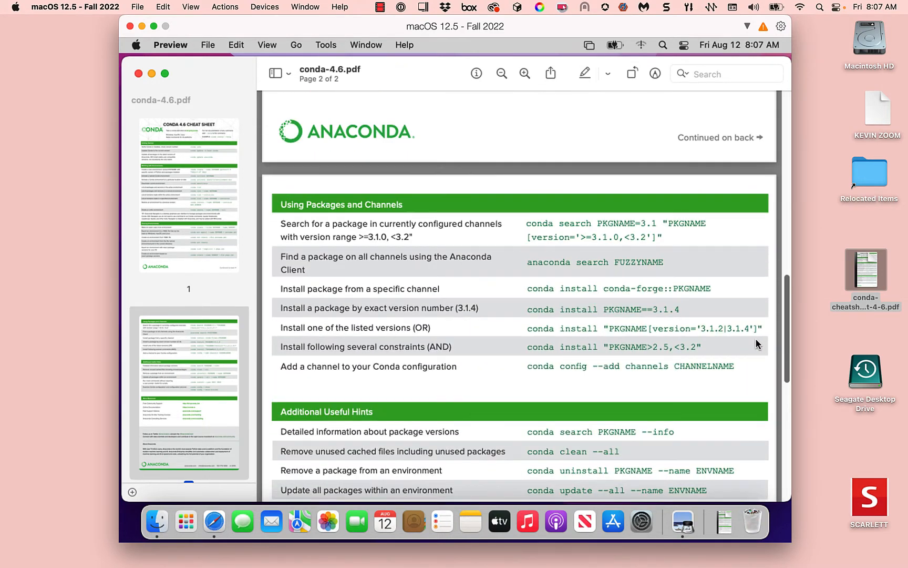
drag(756, 339, 718, 189)
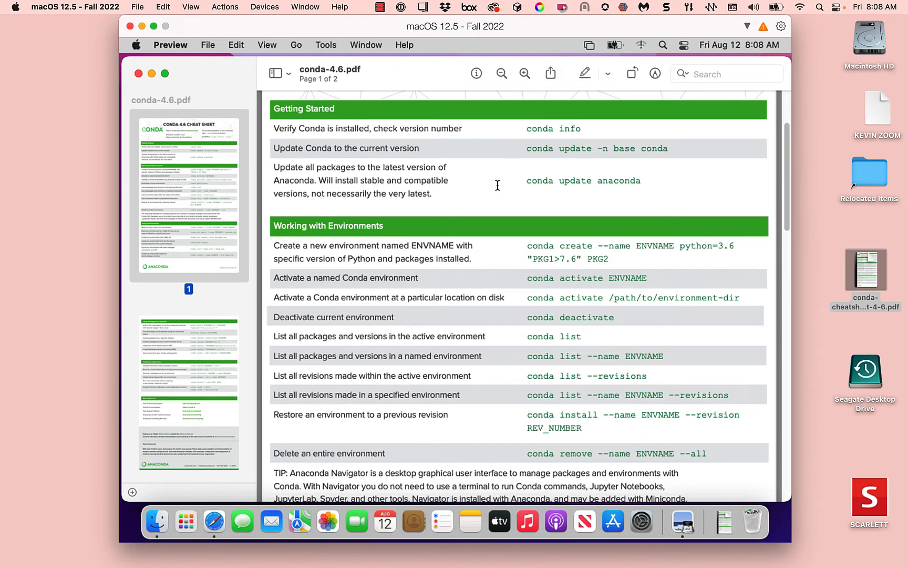
scroll(621, 194, up, 1)
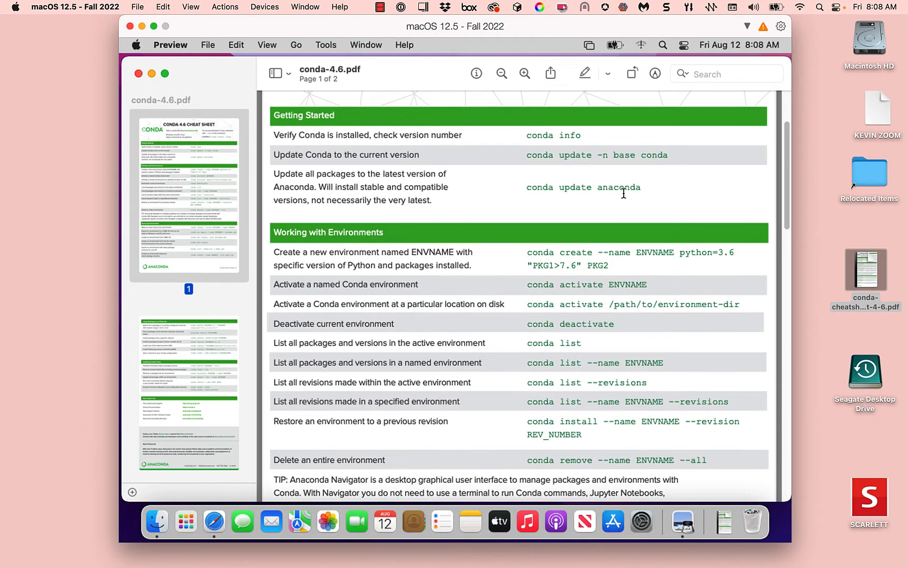
scroll(624, 194, down, 1)
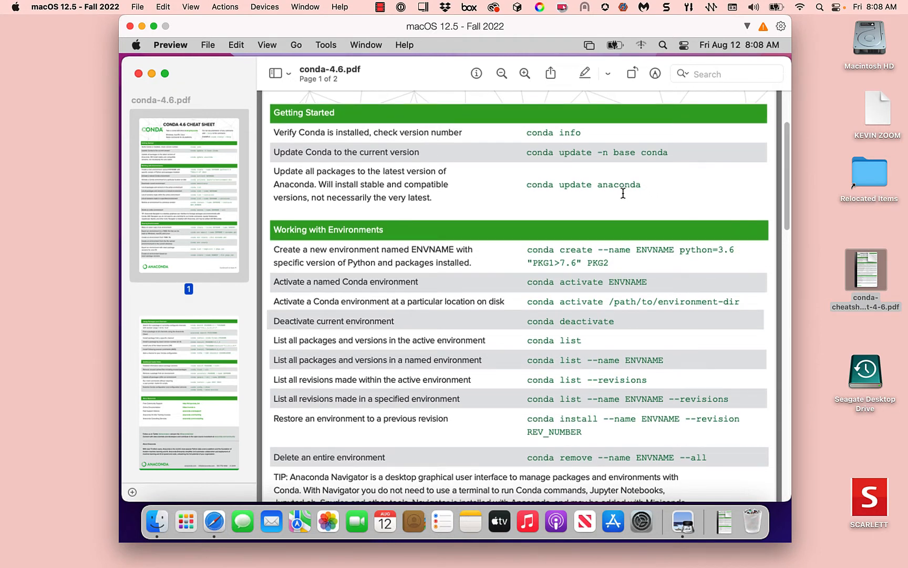
scroll(623, 193, down, 1)
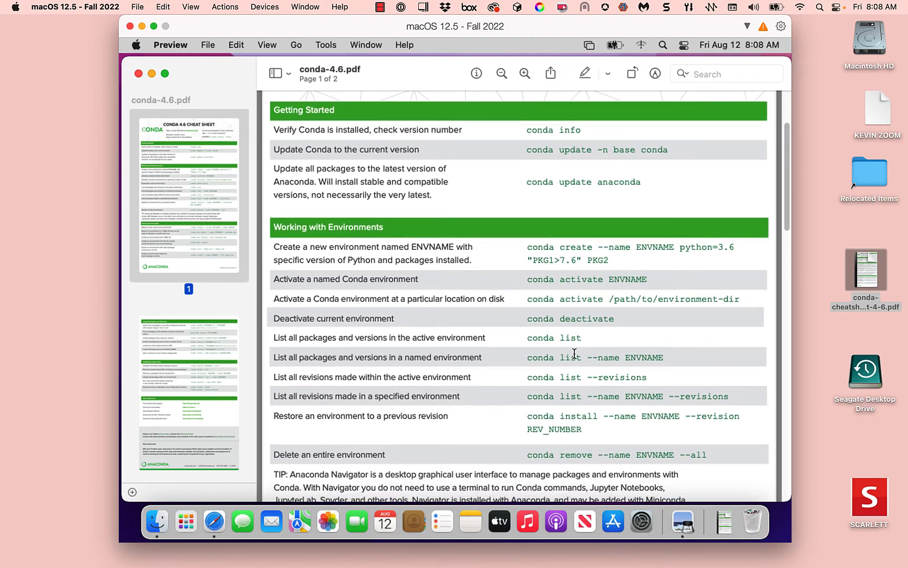
scroll(575, 354, down, 10)
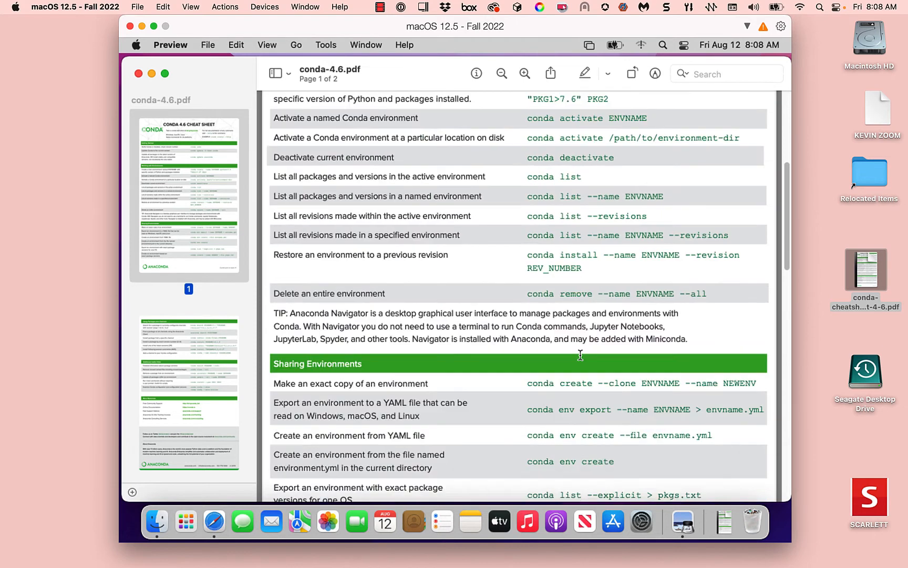
scroll(580, 355, down, 3)
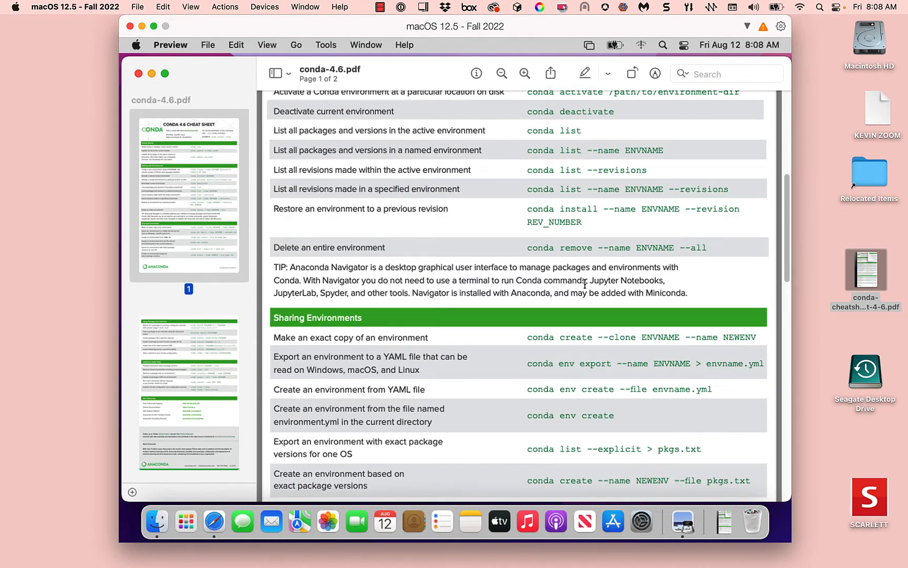
scroll(584, 283, up, 12)
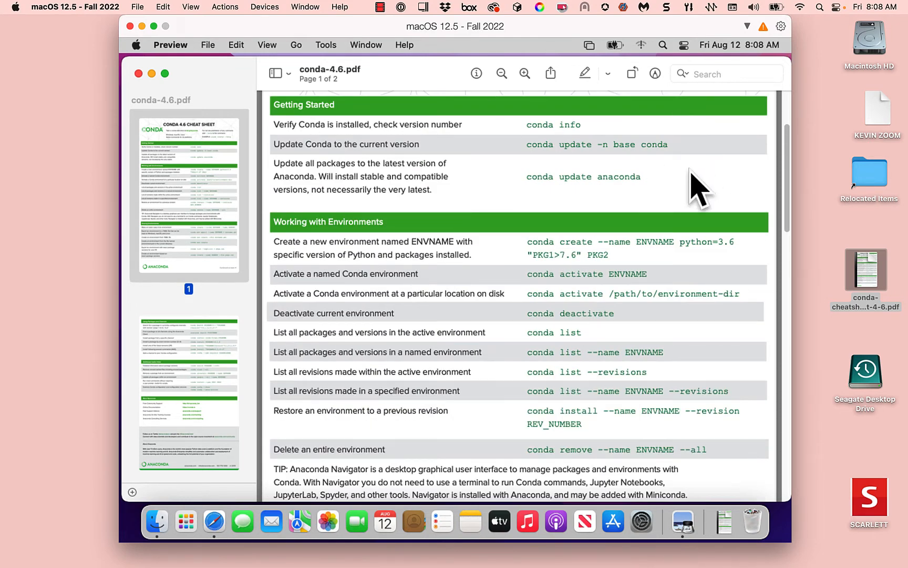
Step: Minimize the cheat sheet window and show the Applications folder in Finder as a list
click(153, 74)
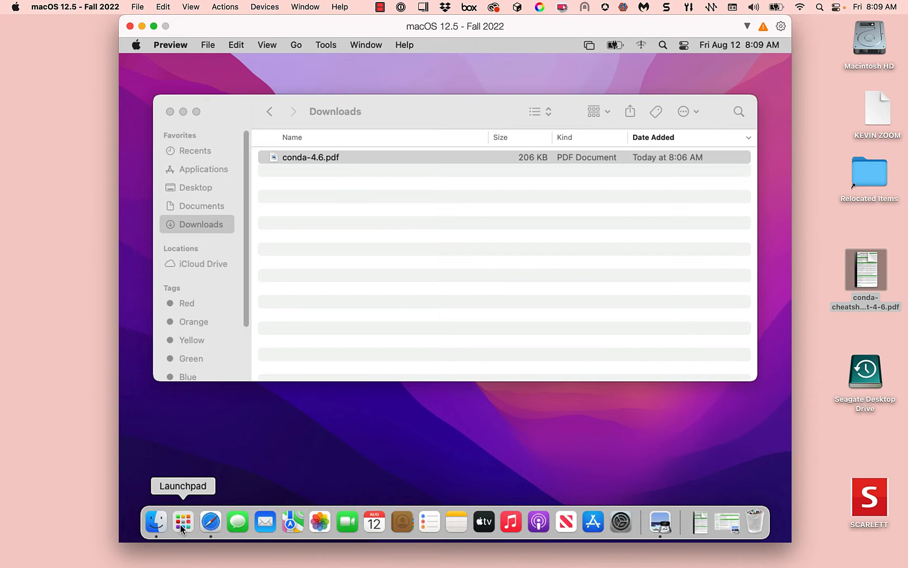
click(196, 170)
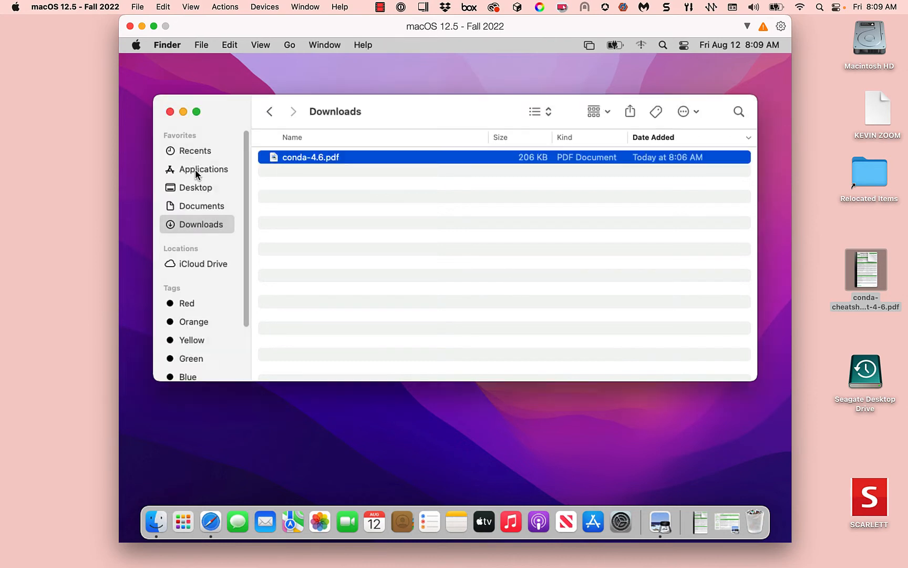
click(195, 168)
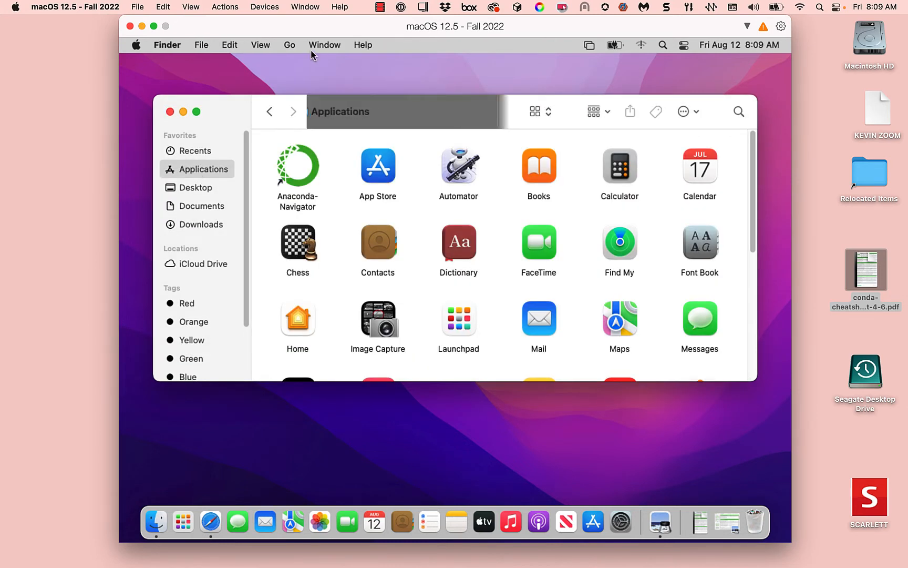
click(261, 45)
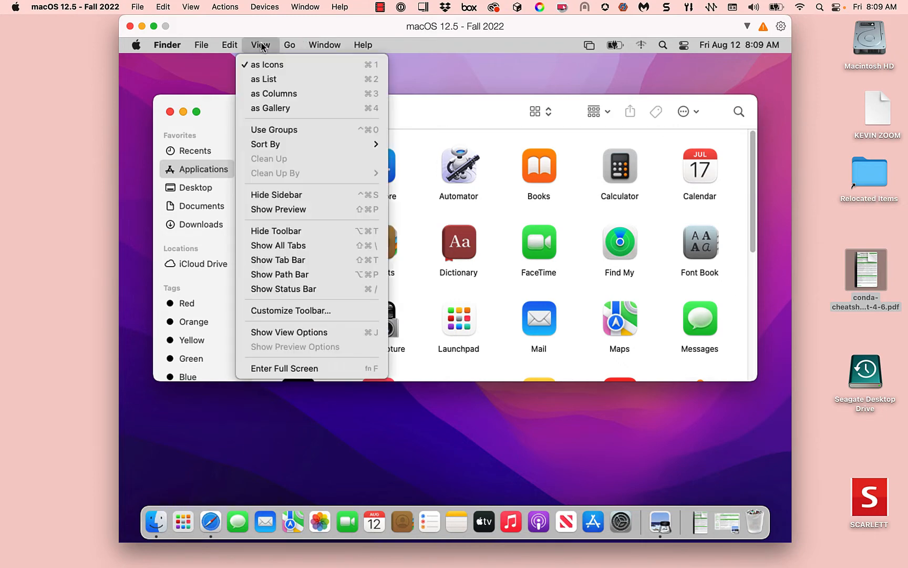
click(266, 80)
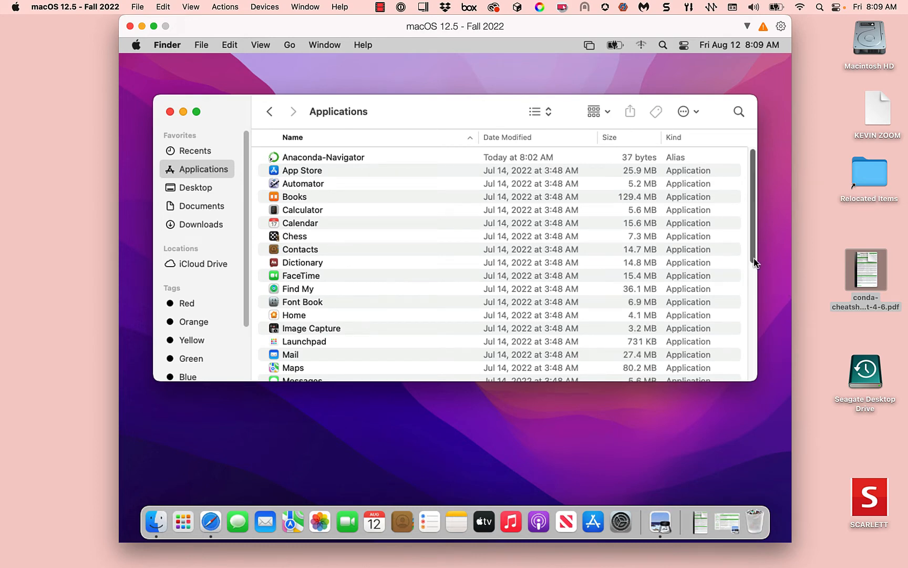
Step: Expand the Utilities folder within Applications and open Terminal from it
drag(751, 262, 742, 389)
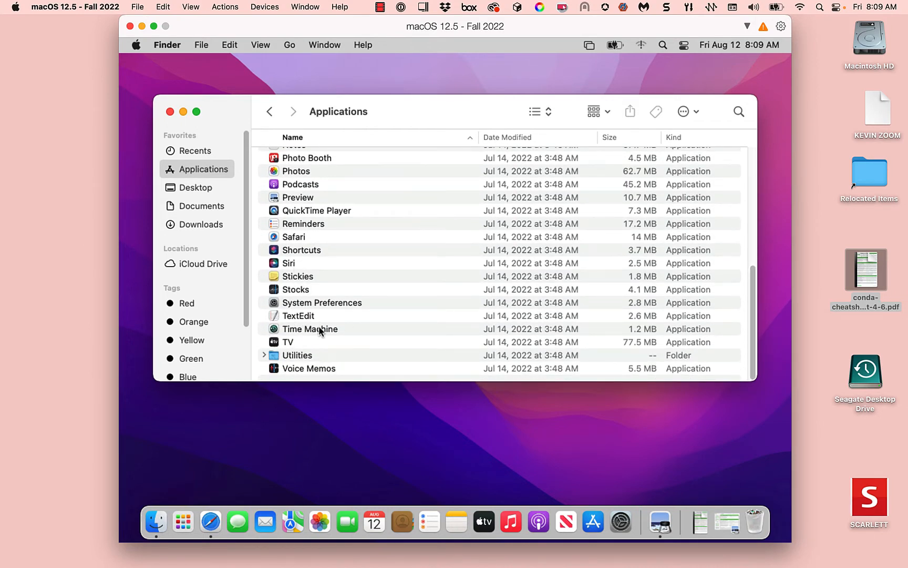
click(264, 355)
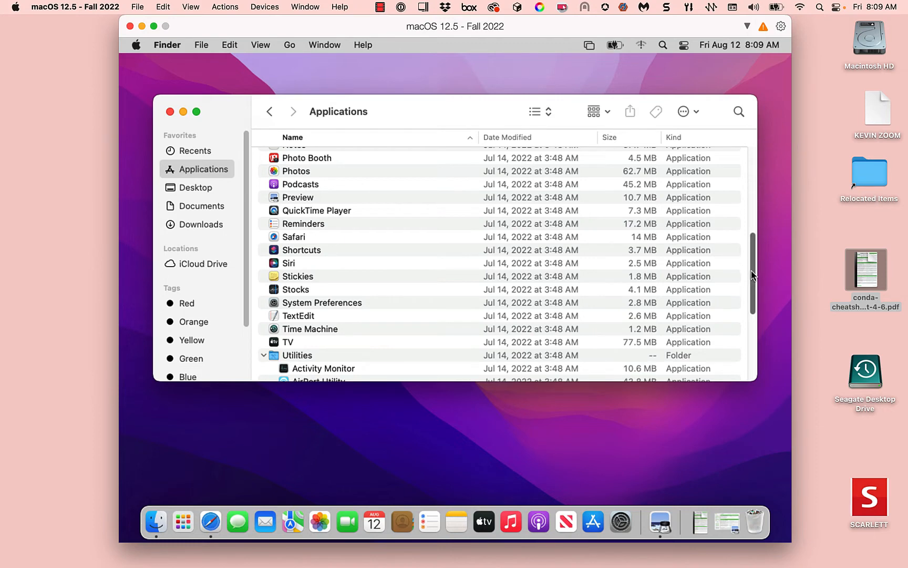
drag(754, 277, 736, 360)
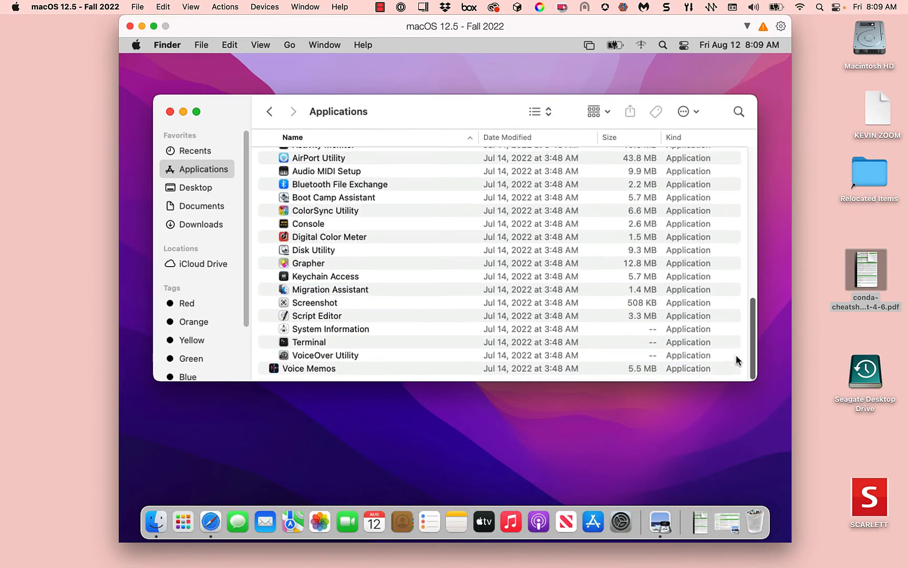
double_click(313, 343)
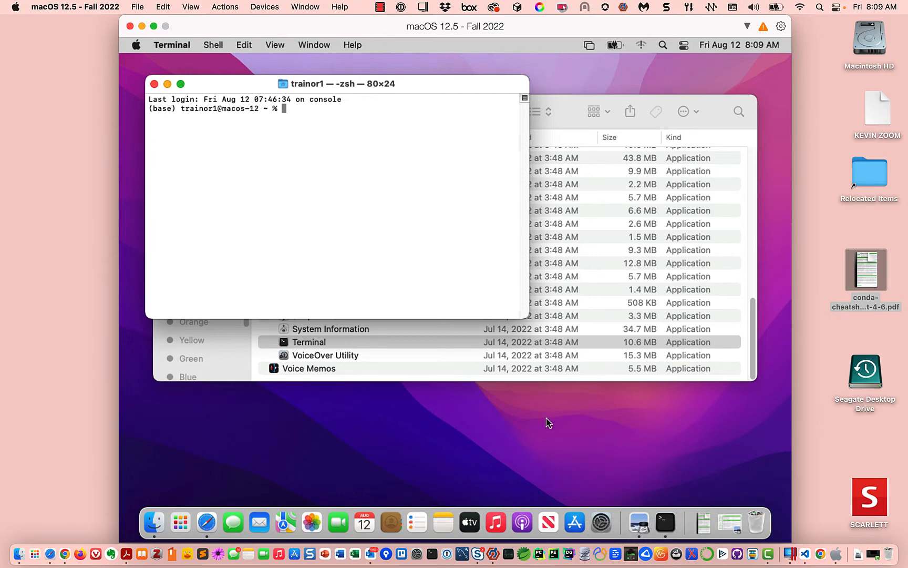
Step: Set Terminal to be kept in the virtual machine's Dock
right_click(667, 522)
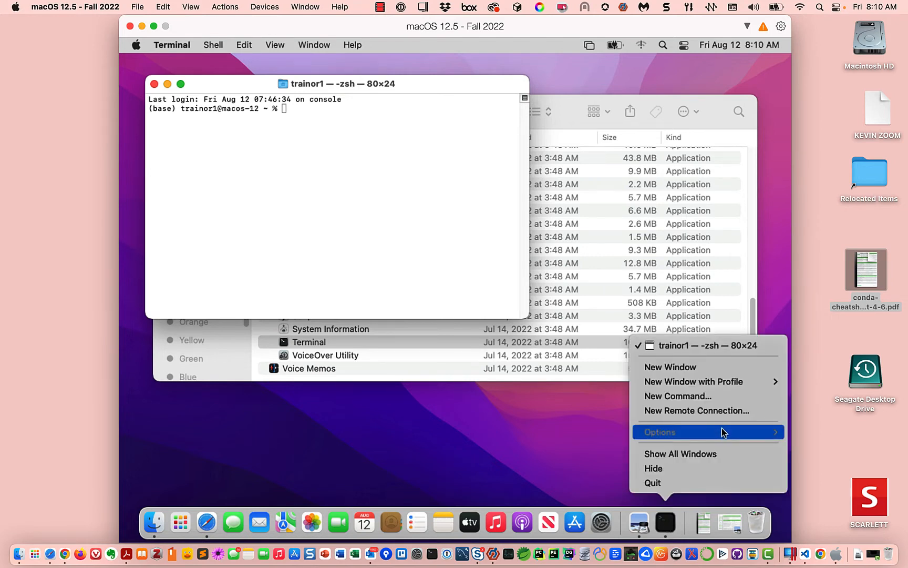
mouse_move(722, 430)
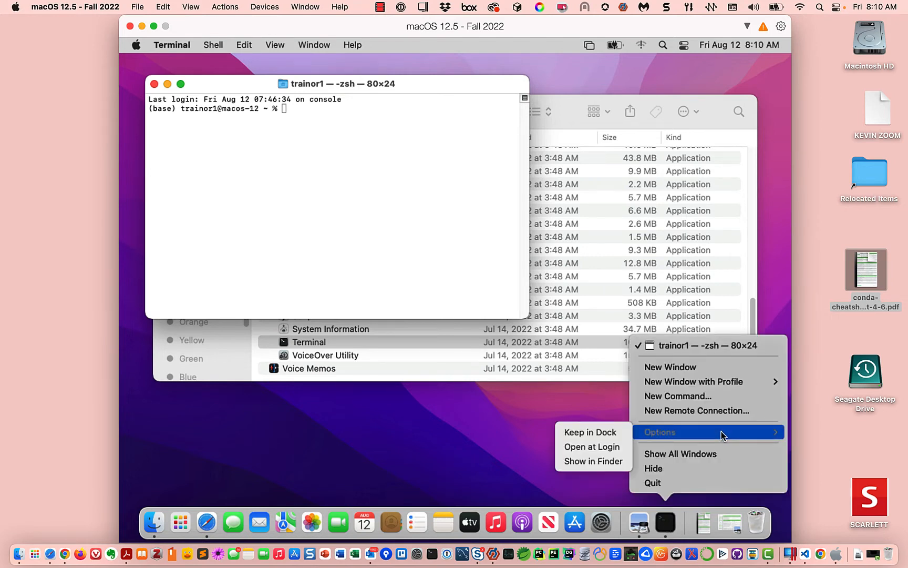
click(589, 434)
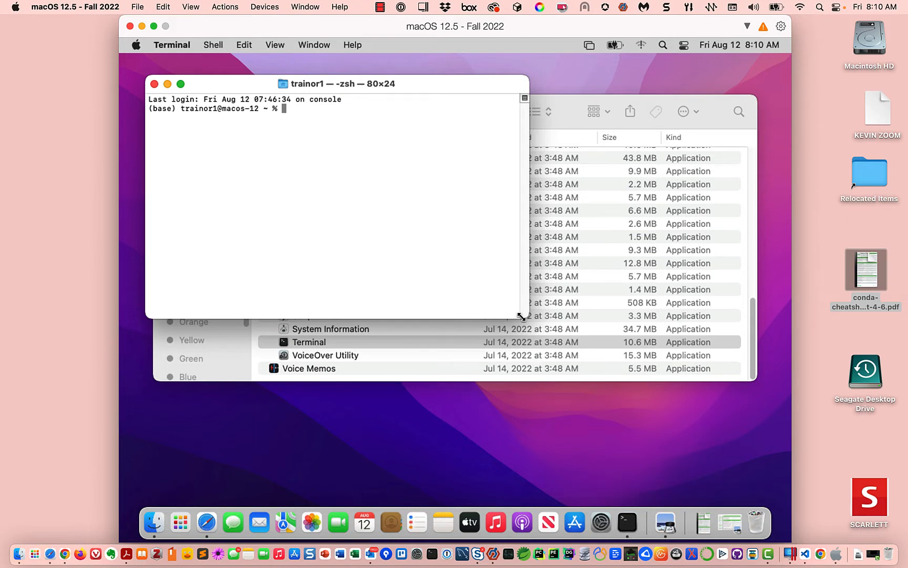
Step: Enlarge the Terminal window to about 117×39 characters and increase its text size by three levels
drag(524, 318, 693, 453)
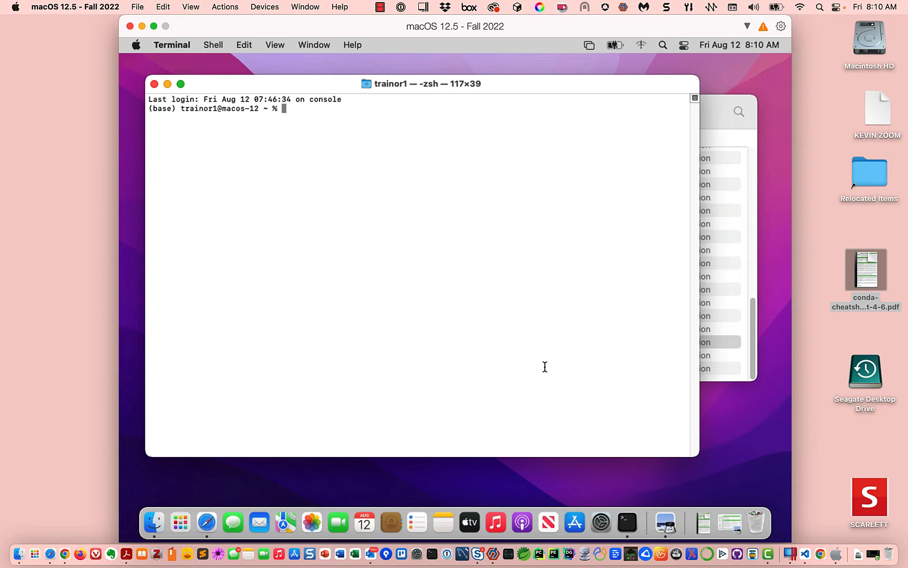
key(super+equal)
key(super+equal)
key(super+equal)
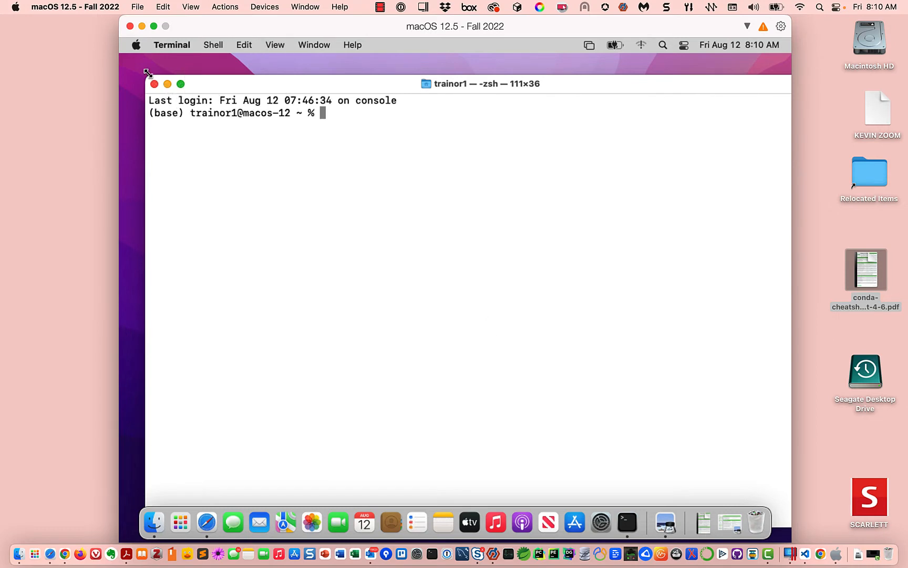
Step: Resize the Terminal window to 94×32 characters, reposition it near the desktop's upper edge and enlarge its text by one level
drag(148, 72, 248, 101)
drag(390, 105, 307, 69)
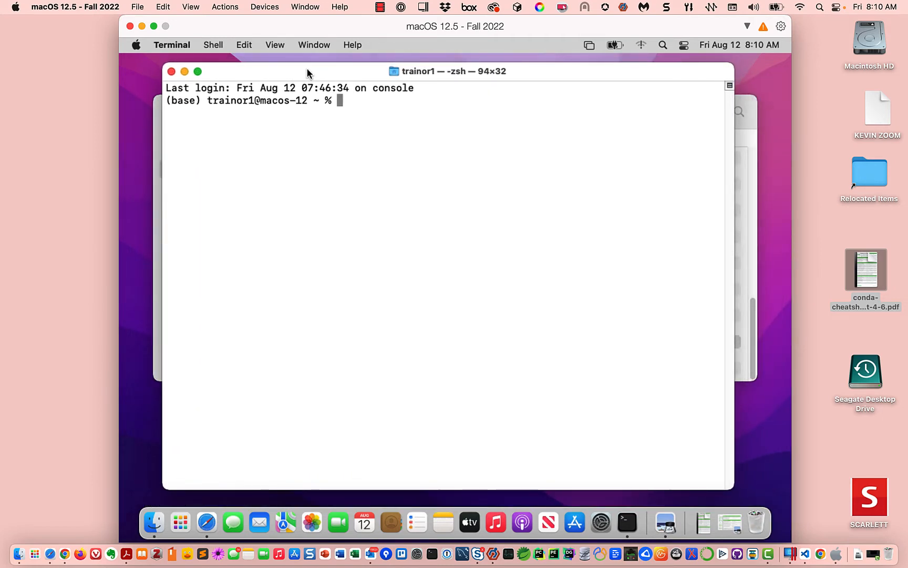
key(super+plus)
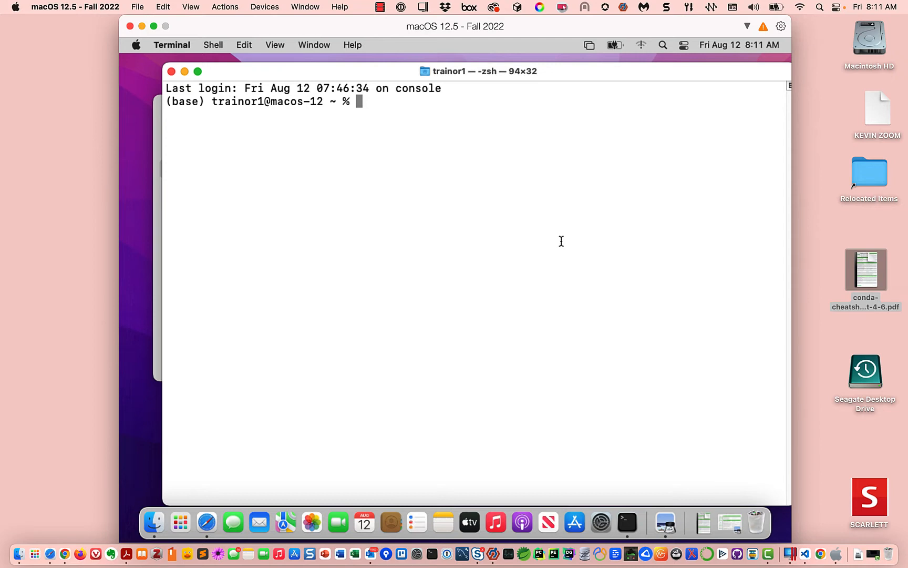
Step: Display the details of the conda installation by running conda info
text(conda info)
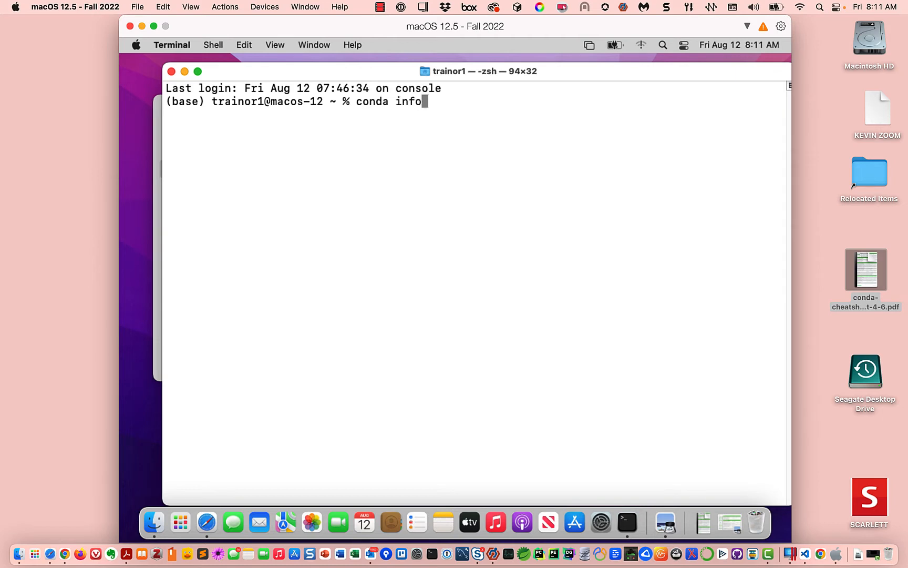
key(Return)
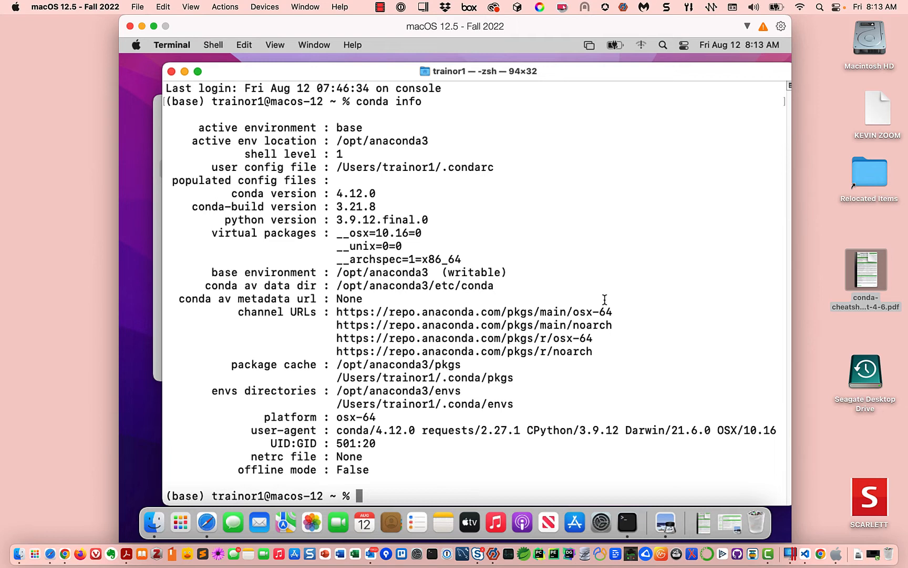
Step: Update every package in the base environment with conda update --all, answering y to proceed
text(conda)
key(BackSpace)
key(BackSpace)
key(BackSpace)
text(da update)
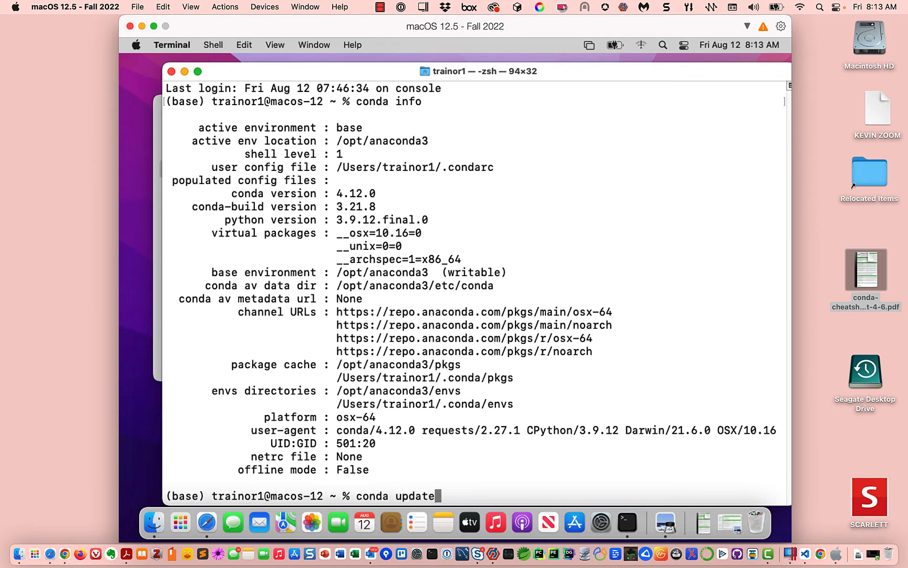
text( --all)
key(Return)
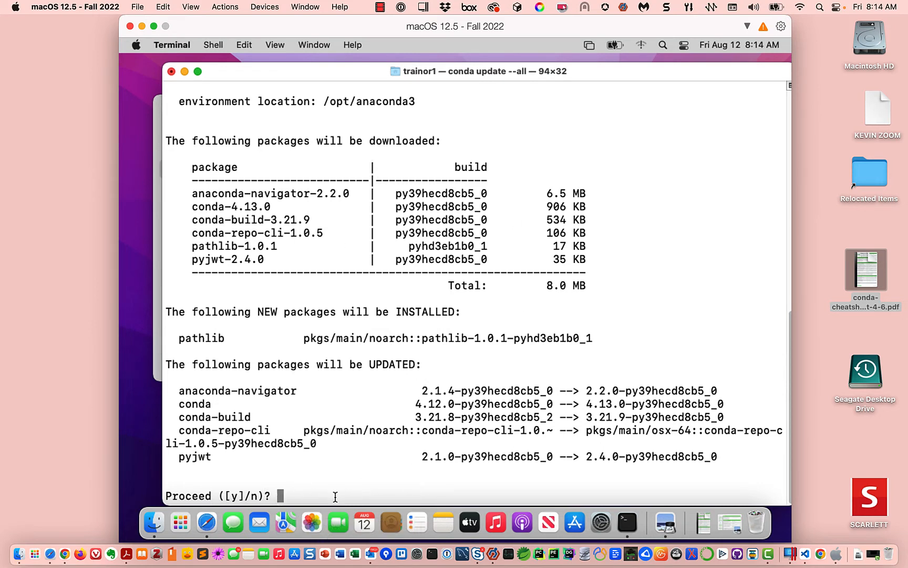
text(y)
key(Return)
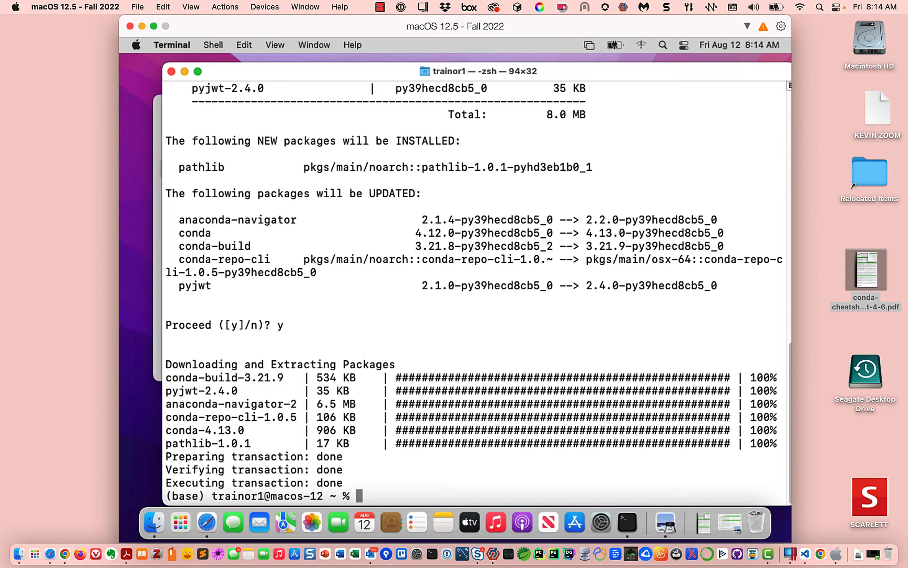
Step: Clear the Terminal screen and check the updated installation by running conda info
text(clear)
key(Return)
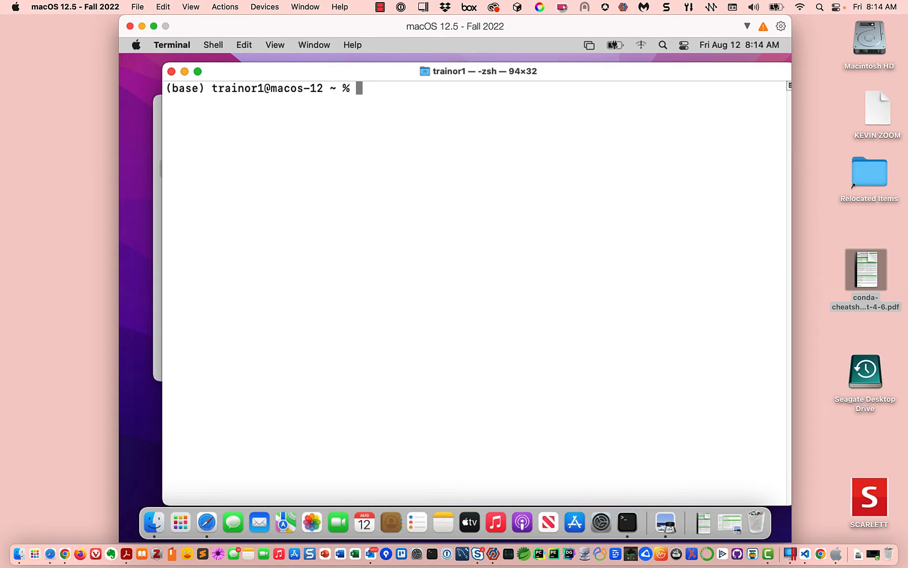
text(conda info)
key(Return)
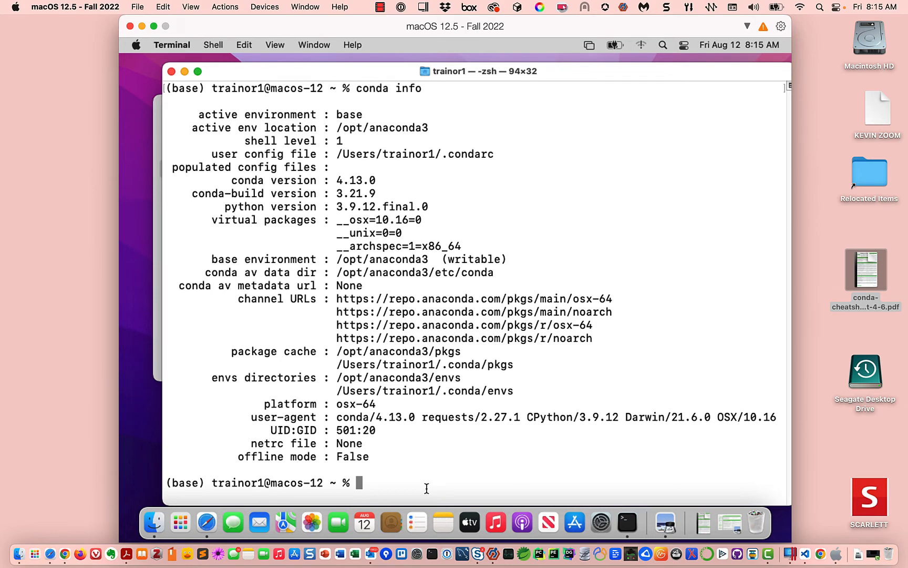
Step: Exit the shell session and close both the Terminal window and the Finder window behind it
text(exit)
key(Return)
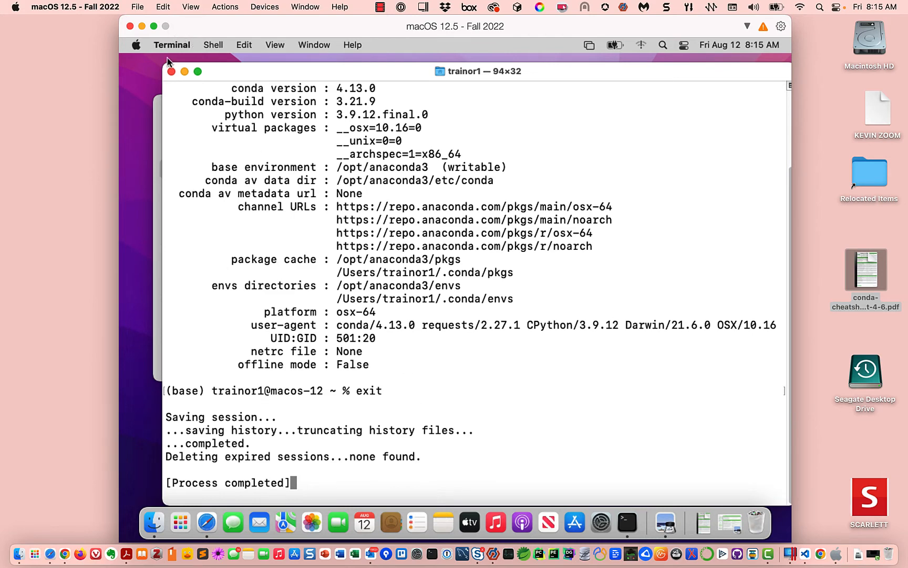
click(170, 72)
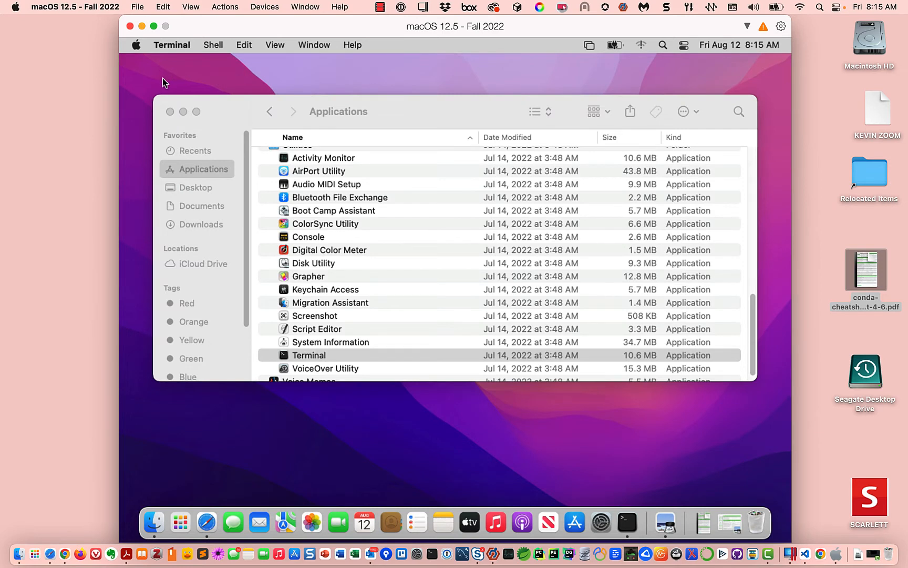
click(170, 112)
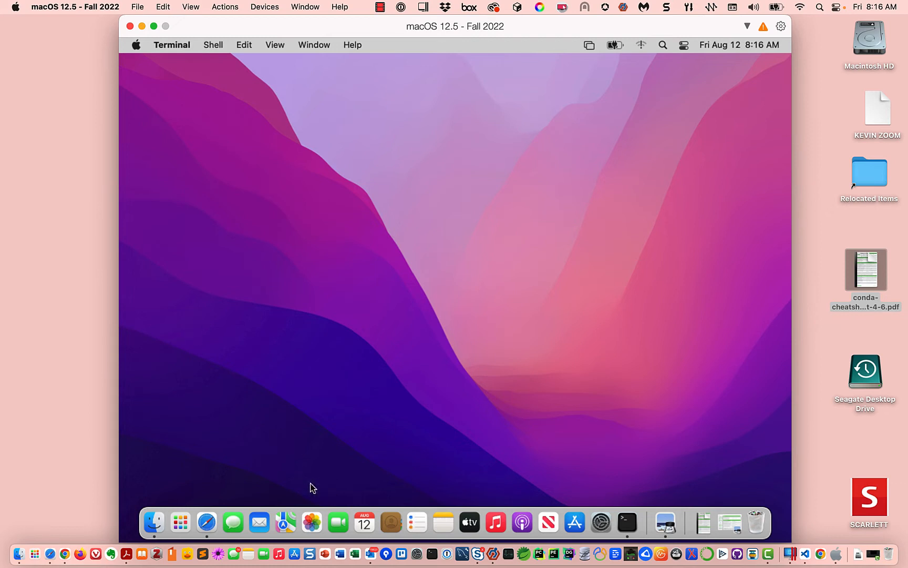
Step: Open a Finder window on the Applications folder and launch Anaconda-Navigator from it
click(154, 523)
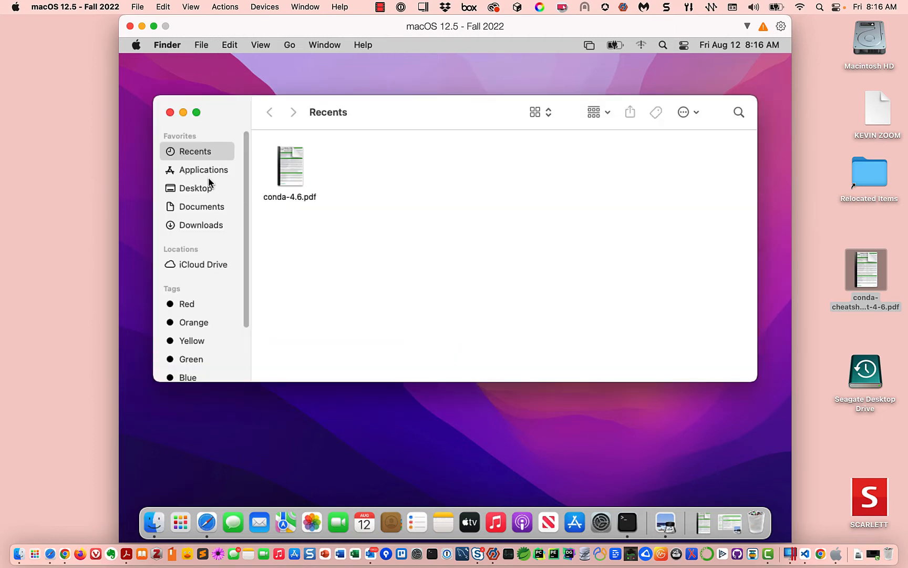
click(192, 173)
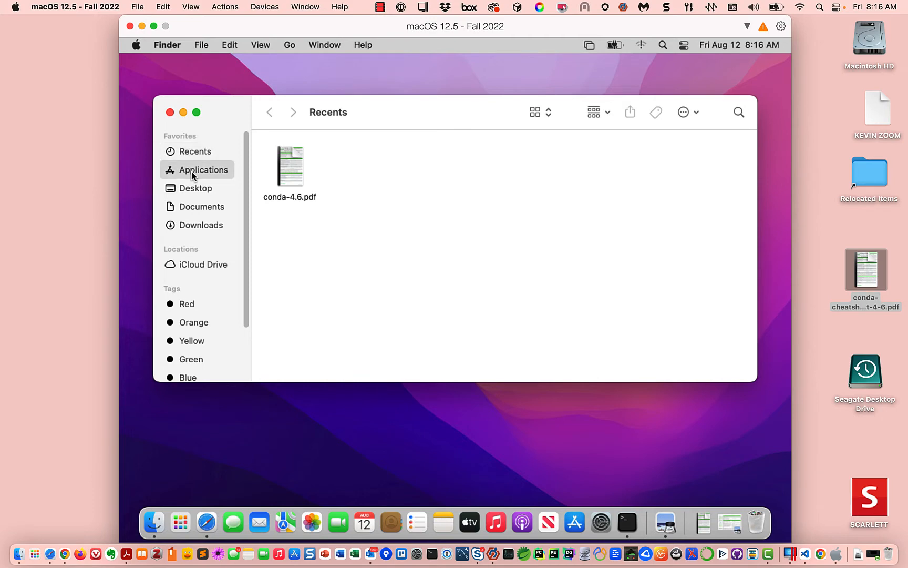
scroll(335, 216, down, 1)
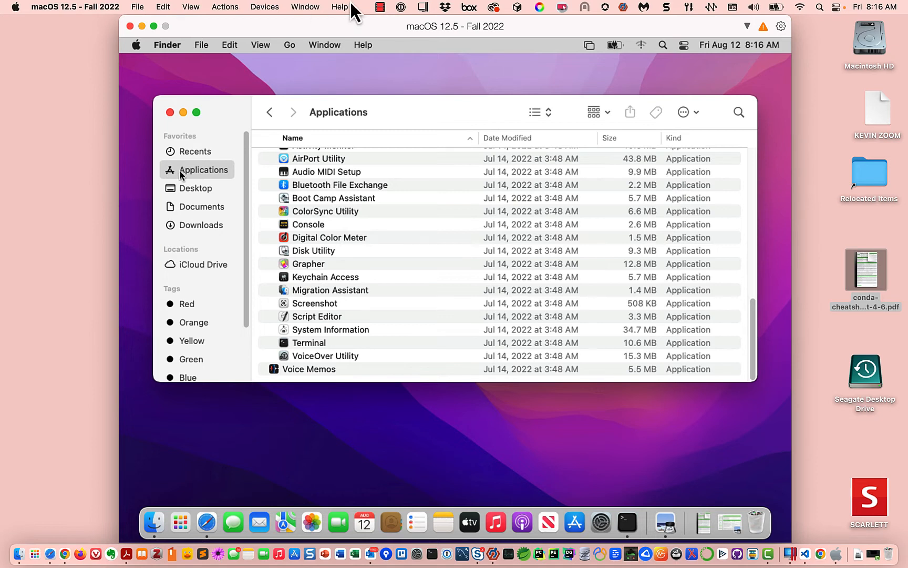
click(380, 10)
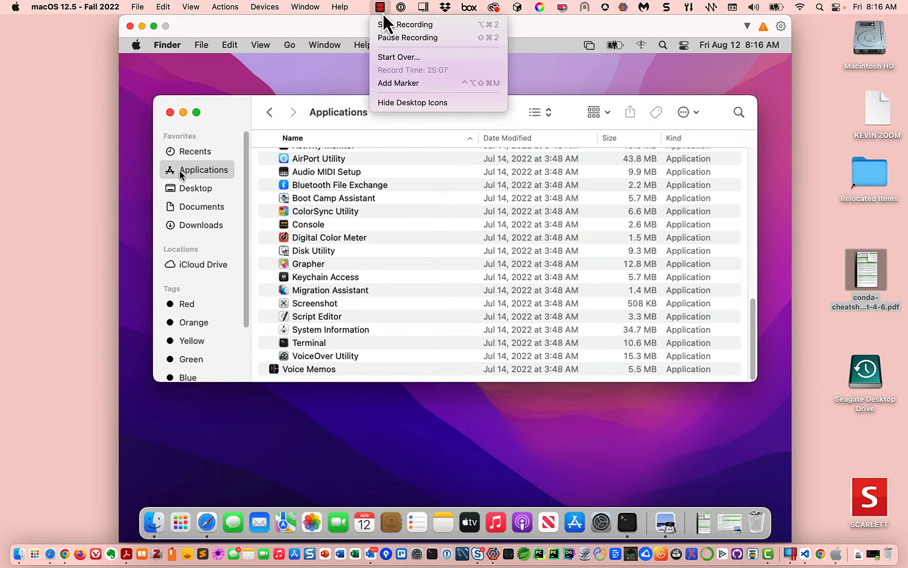
click(398, 37)
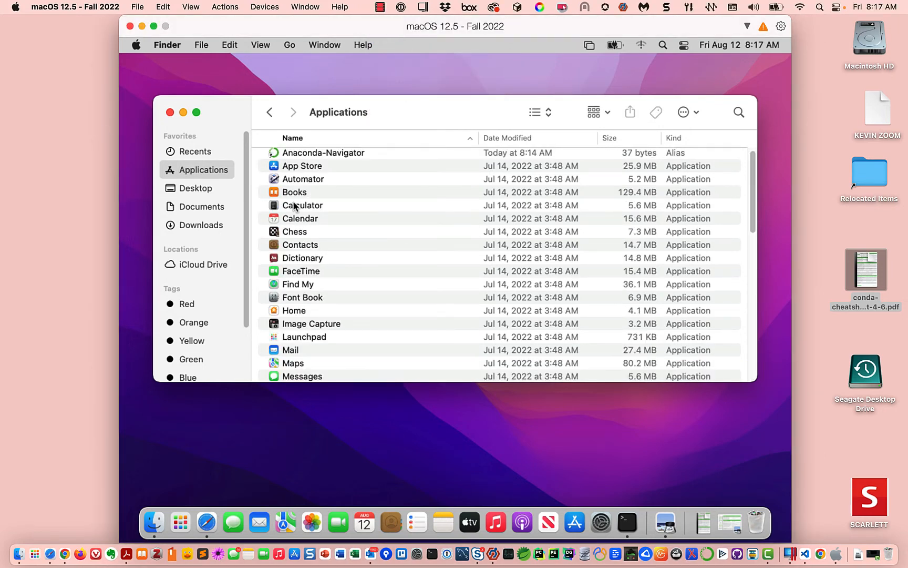
scroll(359, 242, up, 2)
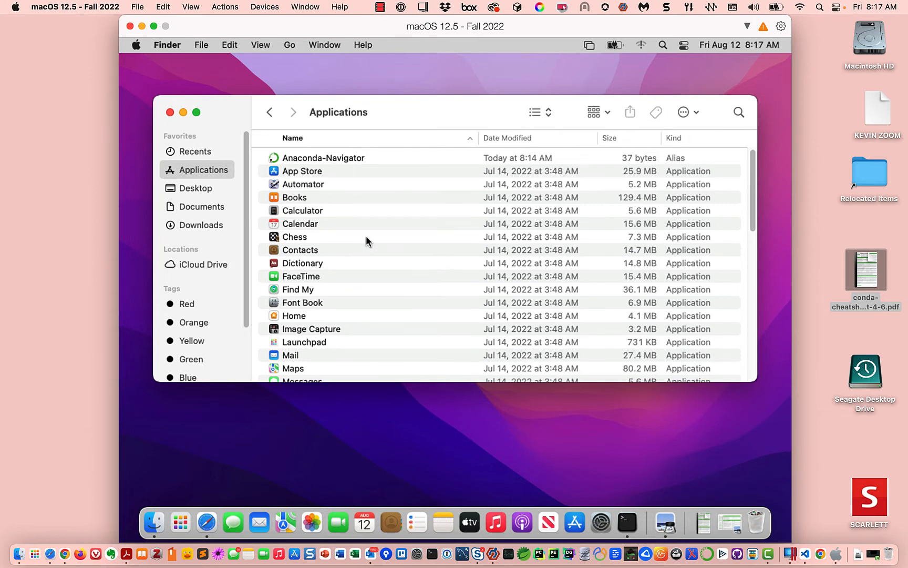
click(338, 162)
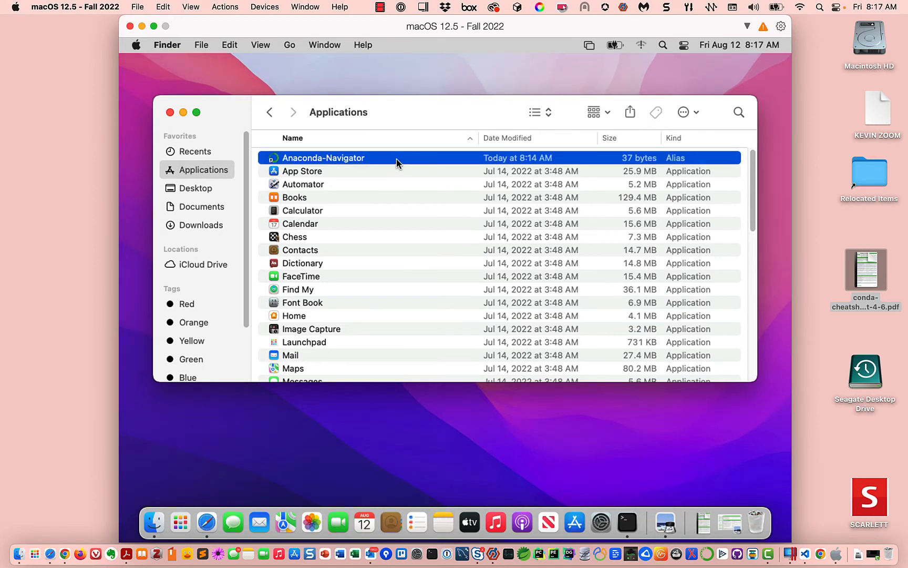
double_click(385, 162)
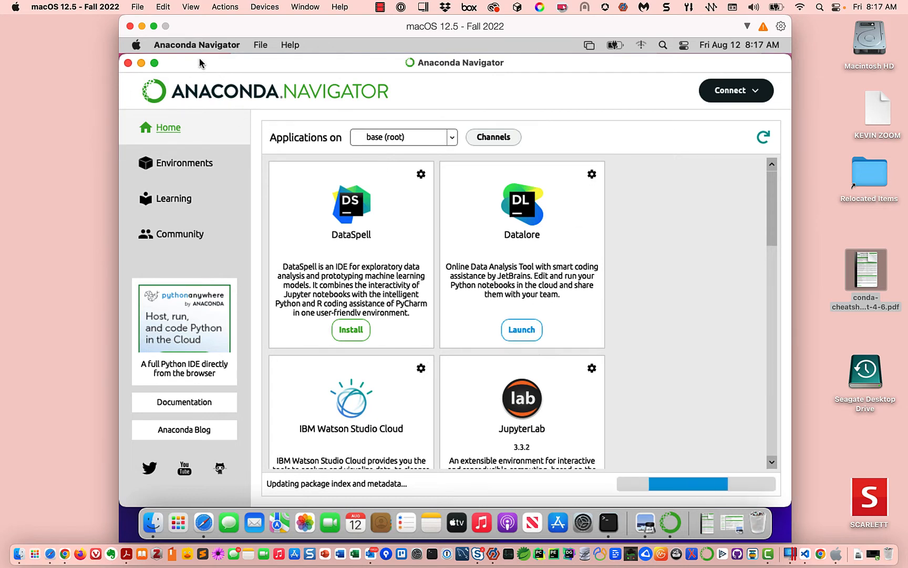
Step: Check the Anaconda Navigator version in its About information, then dismiss the dialog
click(174, 48)
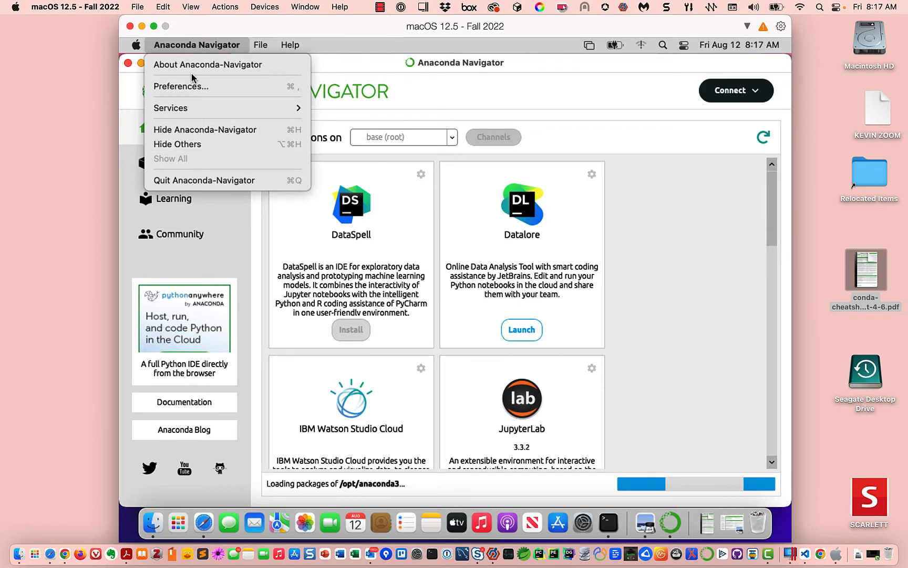
click(189, 64)
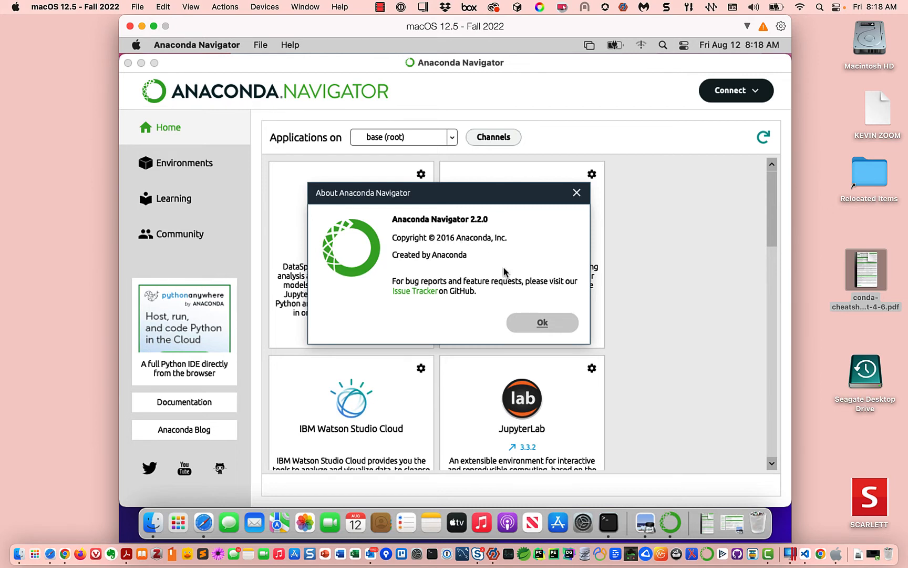
click(537, 325)
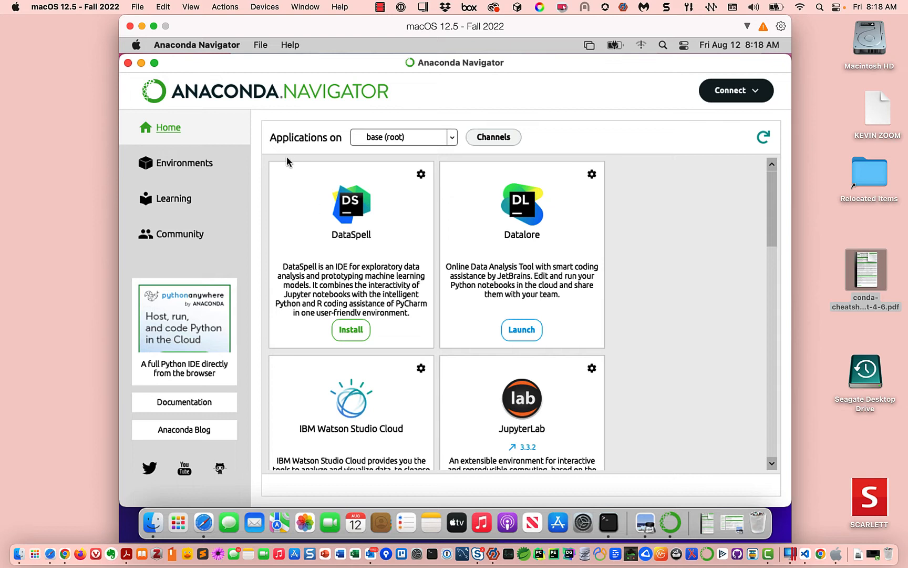
Step: Show the Environments page and look through the packages installed in the base (root) environment
click(169, 168)
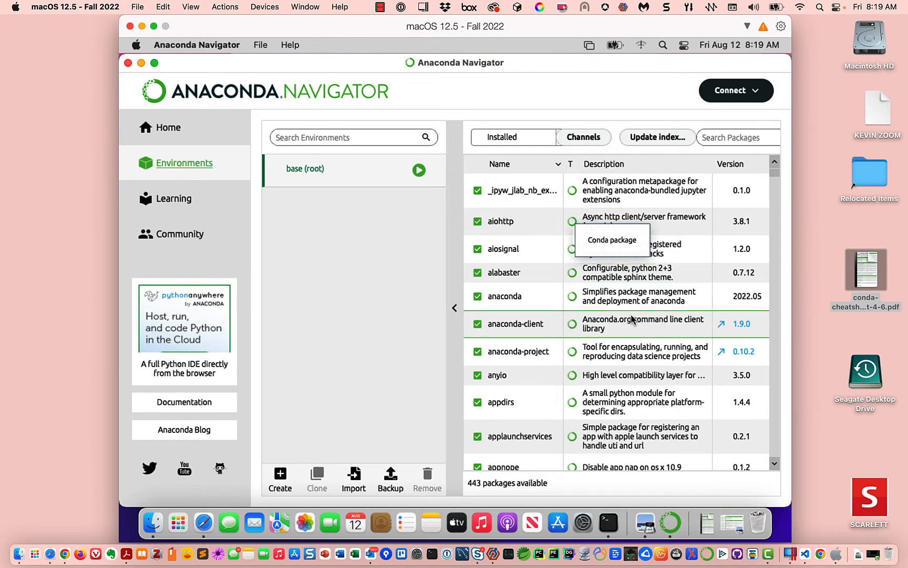
scroll(554, 334, down, 3)
scroll(554, 334, down, 13)
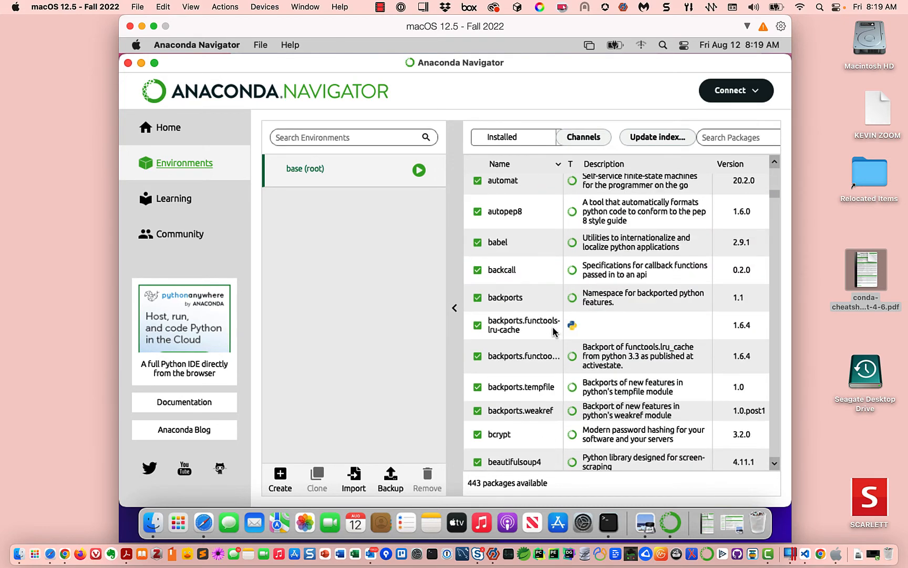
scroll(555, 335, down, 10)
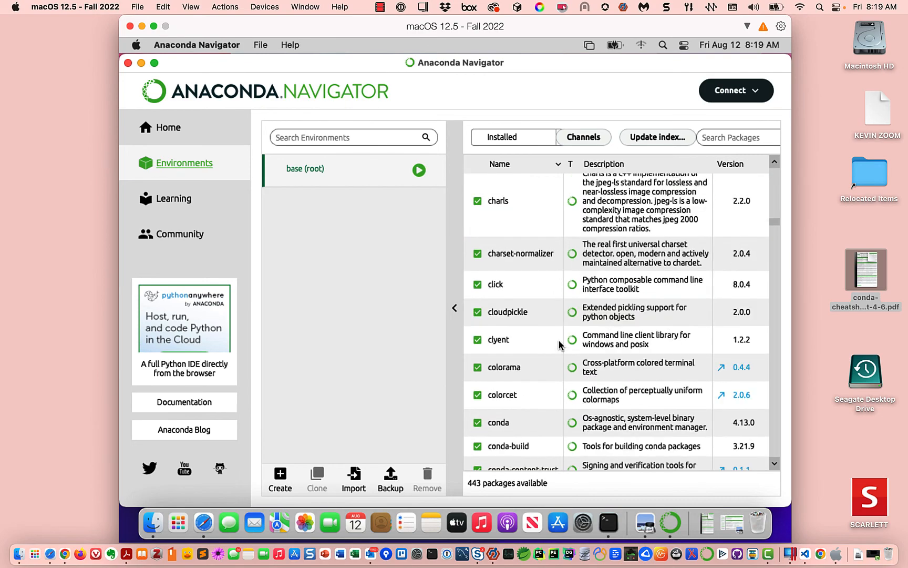
scroll(563, 347, up, 4)
scroll(563, 347, up, 15)
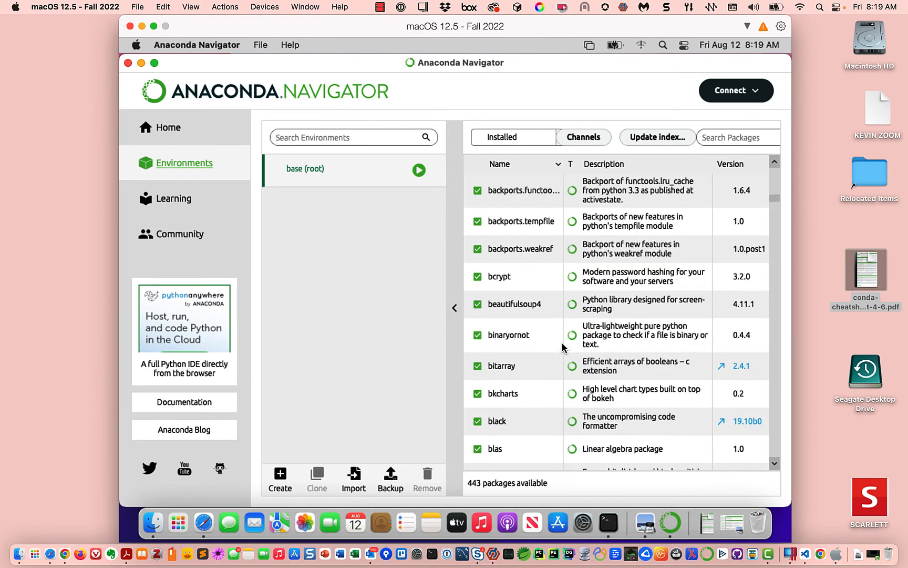
scroll(566, 344, up, 4)
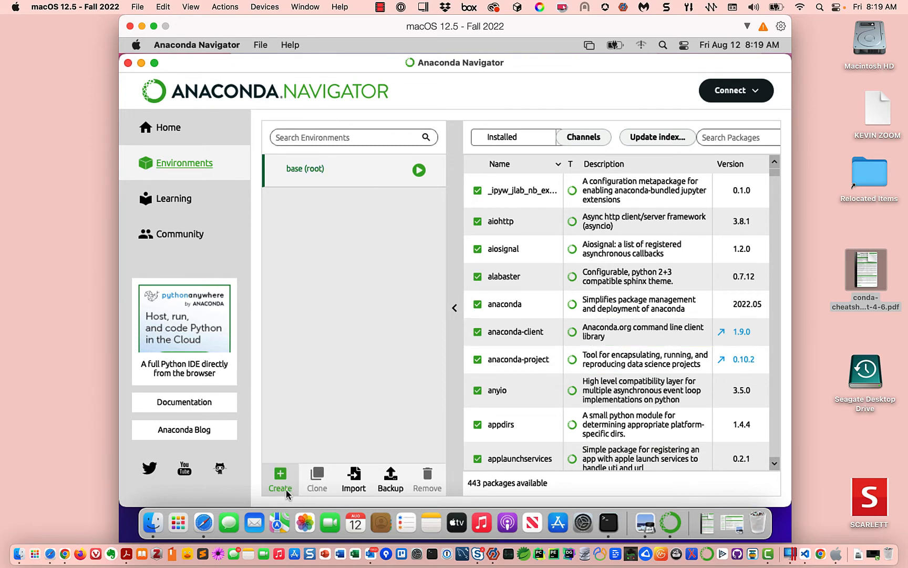
Step: Create a new environment named e4_<surname>_python_course with Python 3.10.4
click(281, 476)
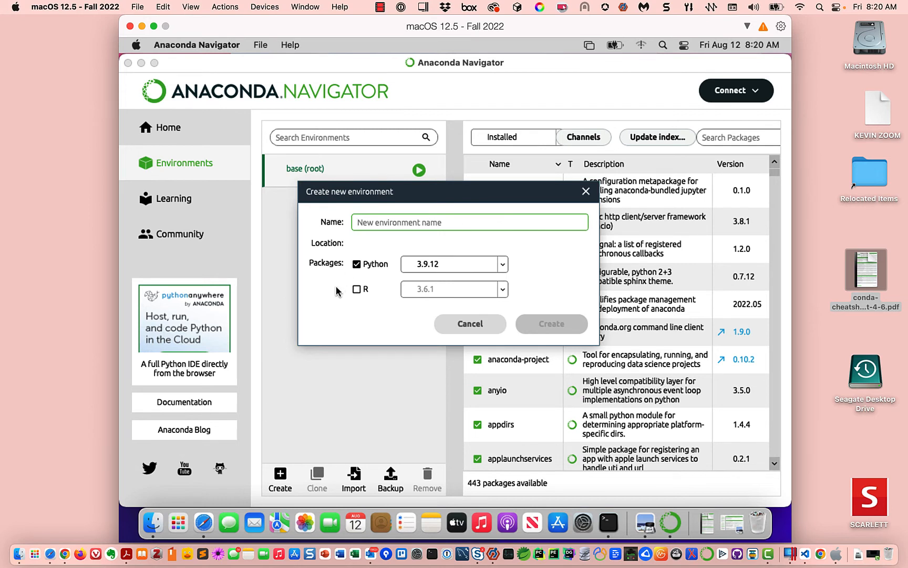
text(e4)
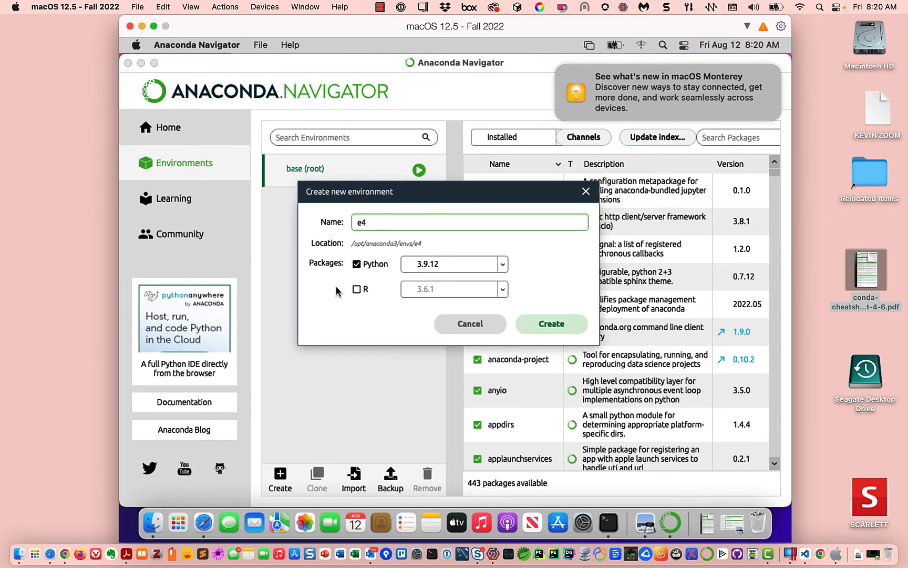
text(_trainor_python_)
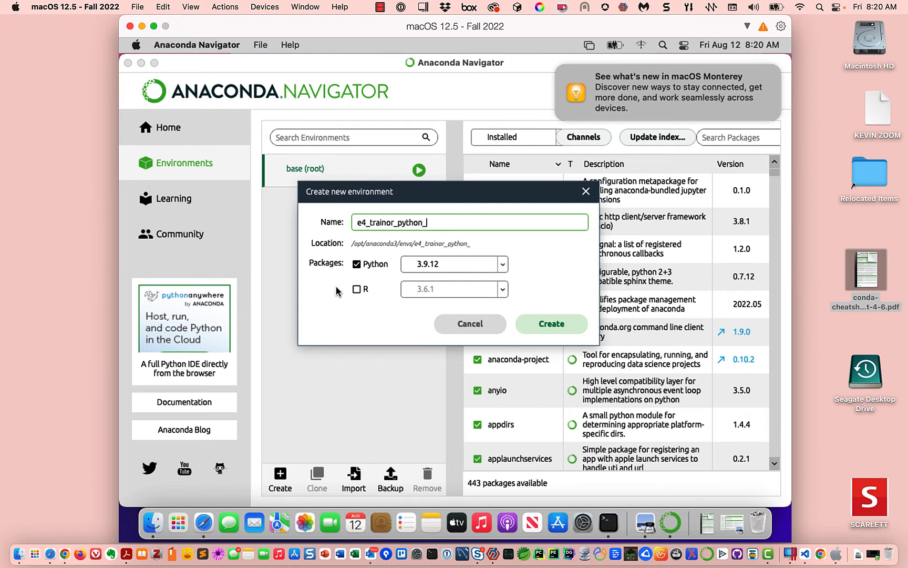
text(course)
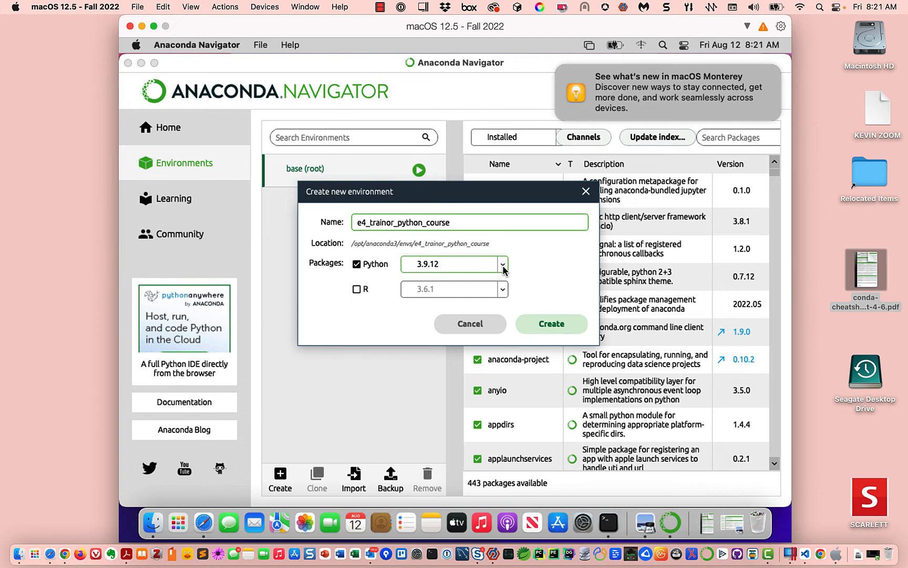
click(502, 265)
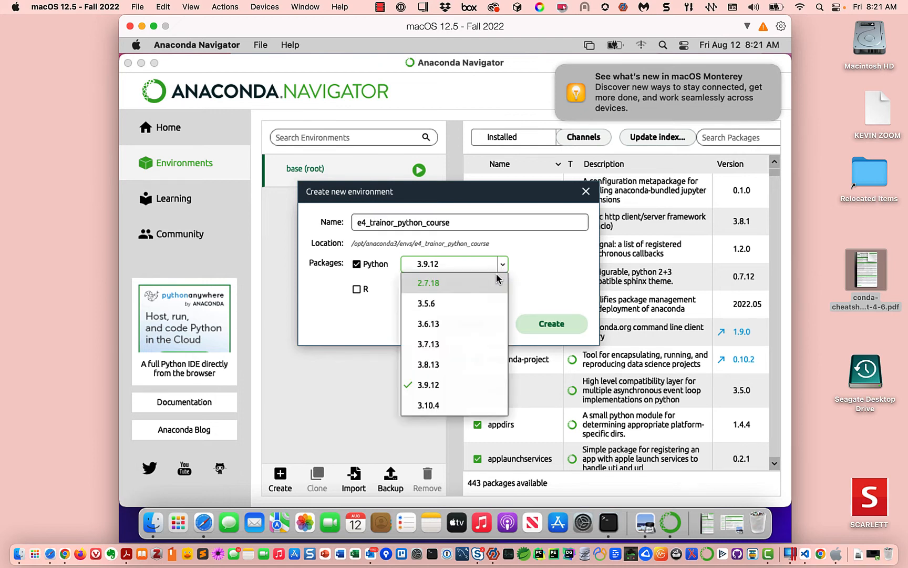
click(424, 406)
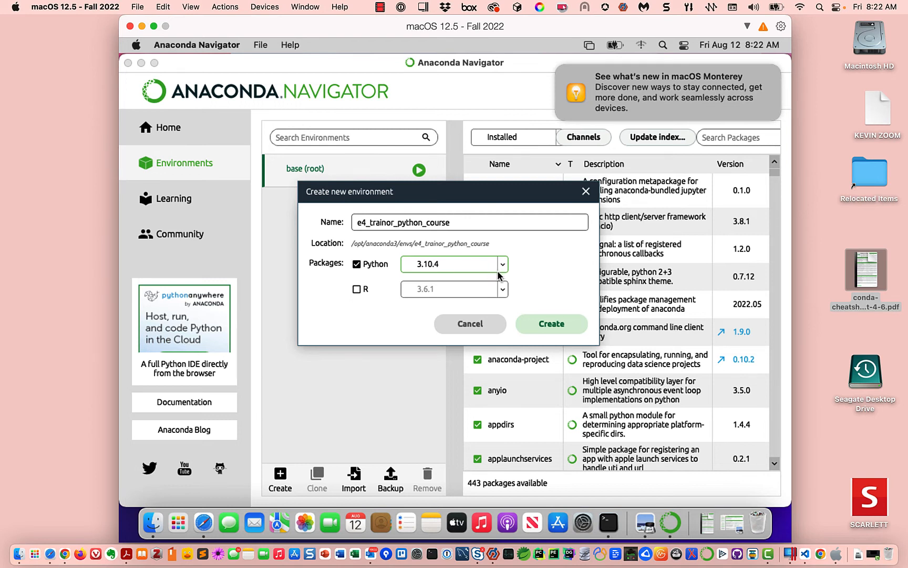
click(549, 327)
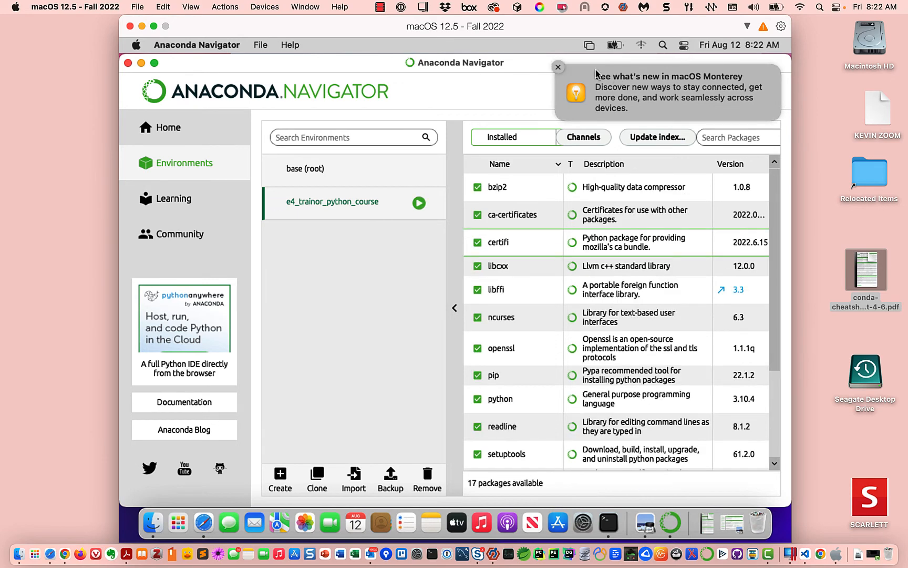
Step: Dismiss the macOS notification and look through the packages installed in the new course environment
click(558, 68)
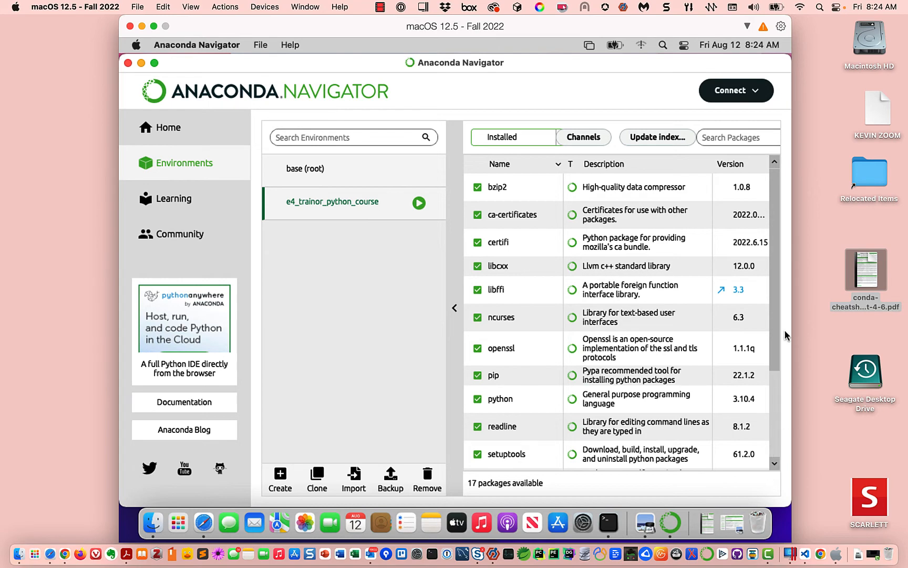
scroll(774, 348, down, 5)
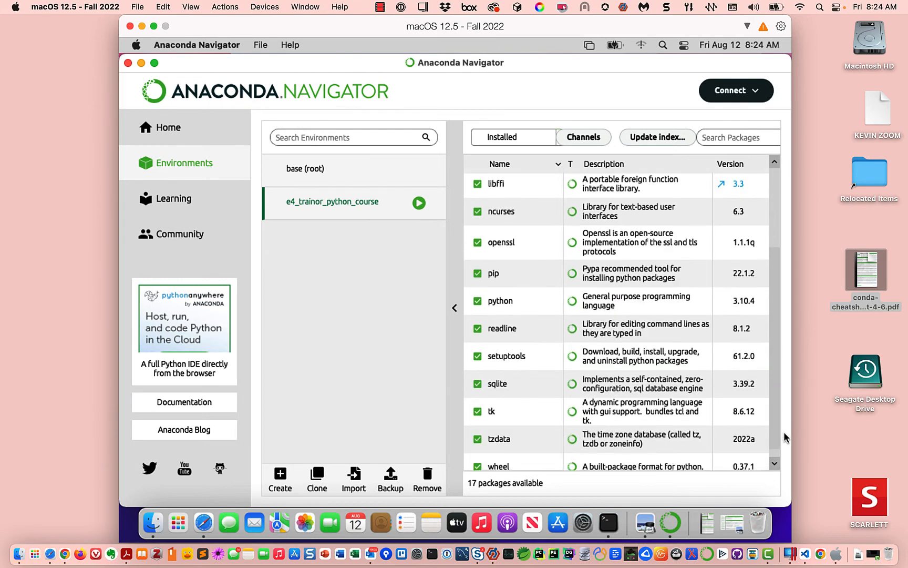
scroll(780, 345, up, 2)
scroll(780, 346, up, 3)
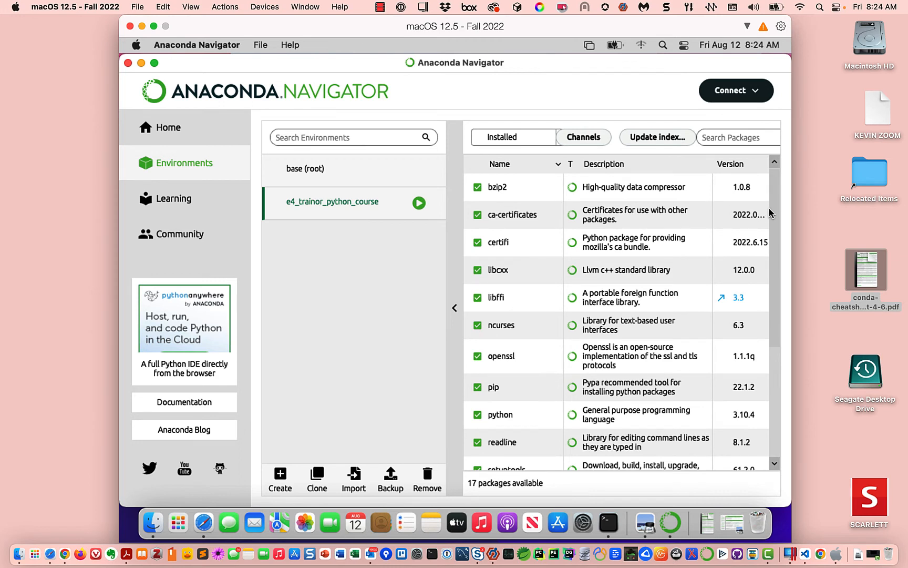
Step: Filter the course environment's package list to packages not installed and search it for "jupyter"
click(526, 136)
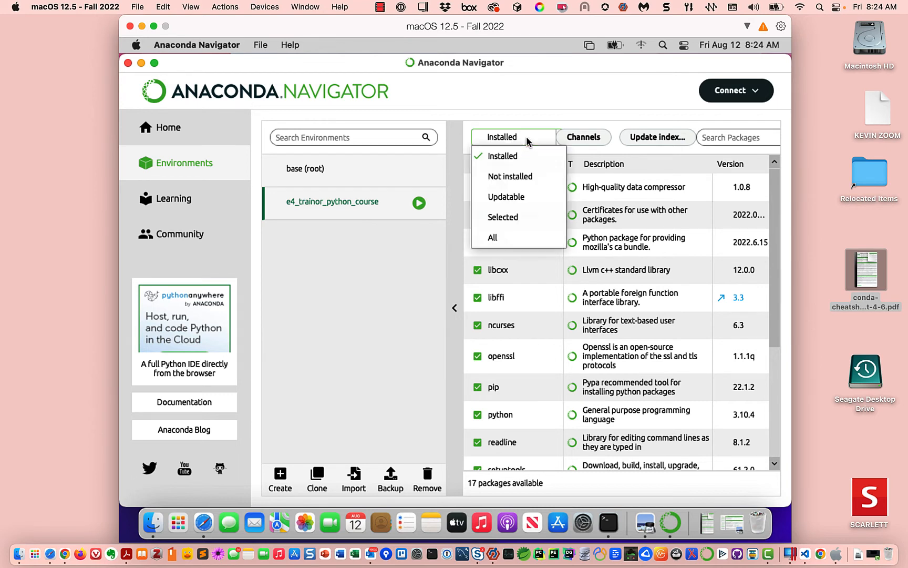
click(515, 178)
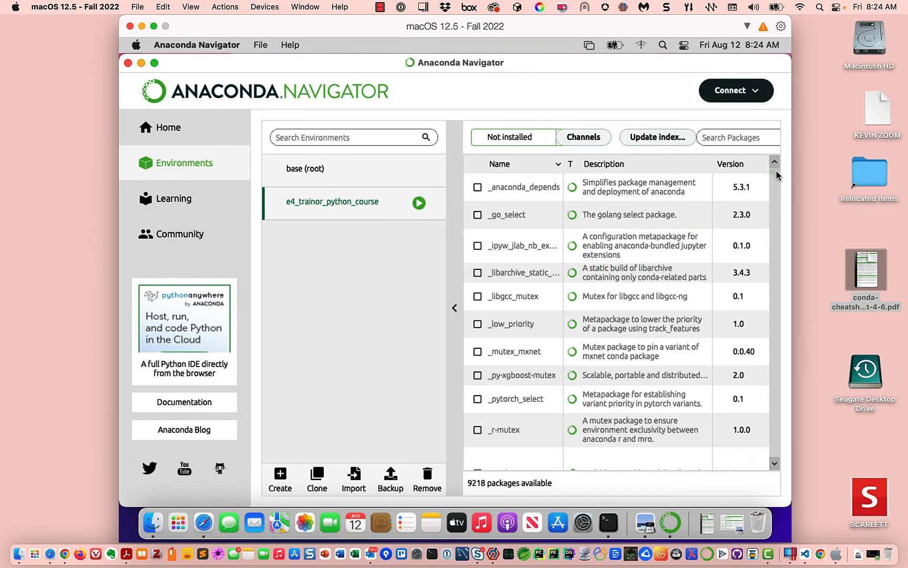
mouse_move(776, 169)
mouse_down()
mouse_move(786, 433)
mouse_move(782, 170)
mouse_up()
click(739, 140)
text(a)
key(BackSpace)
text(jupy)
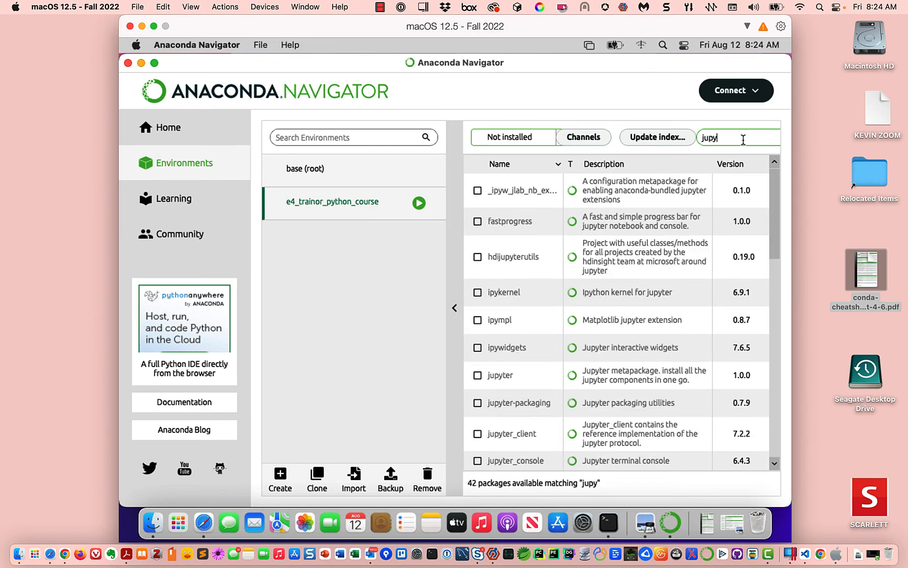
text(ter)
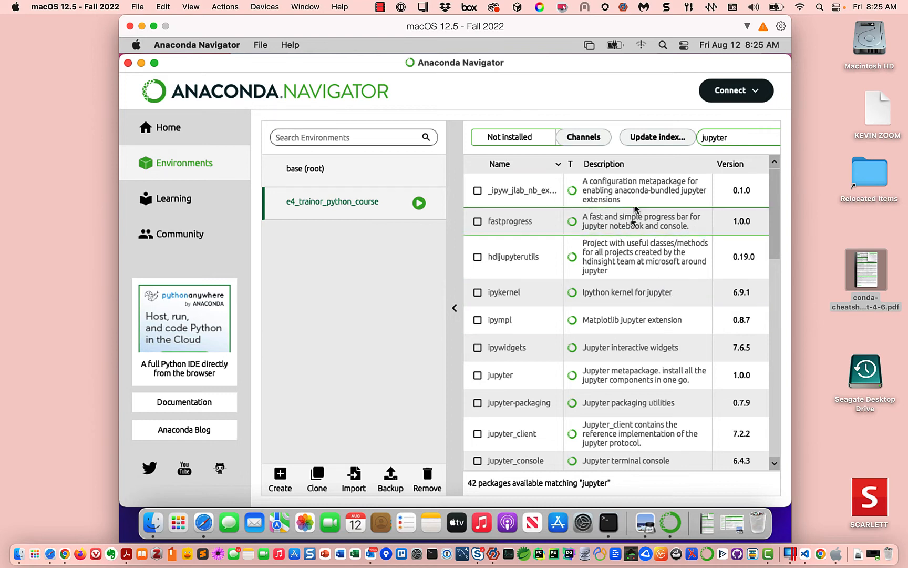
Step: Select the jupyter metapackage 1.0.0, review its dependencies, and install it into the course environment
scroll(559, 410, down, 10)
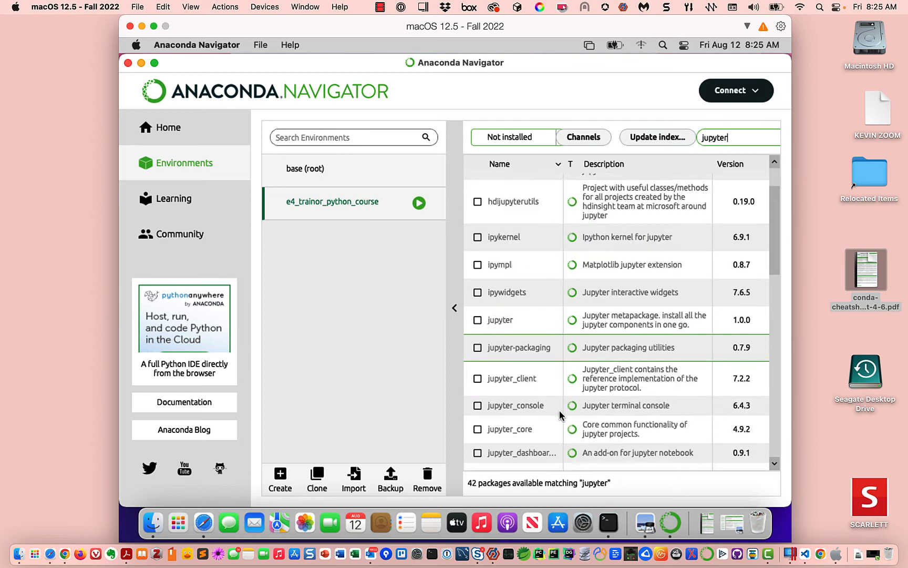
scroll(560, 418, up, 10)
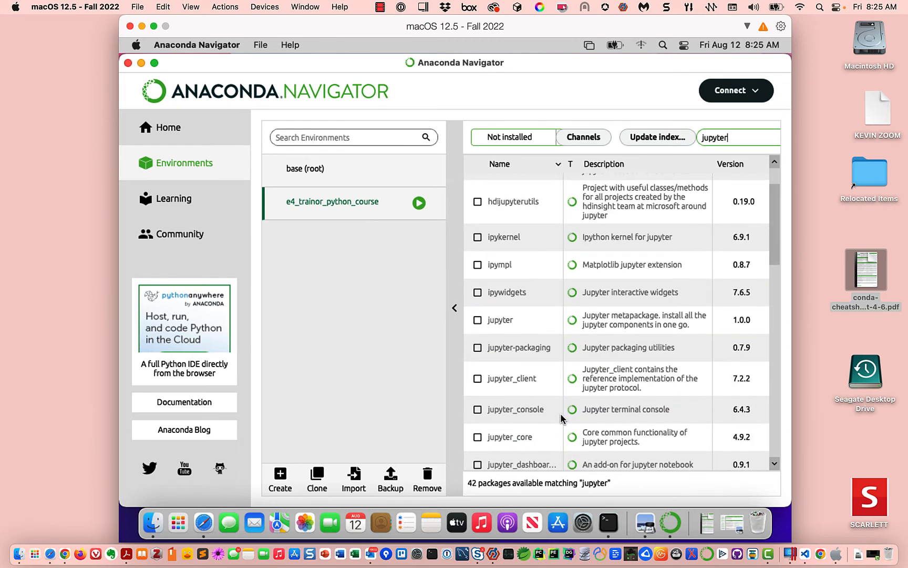
scroll(562, 418, up, 2)
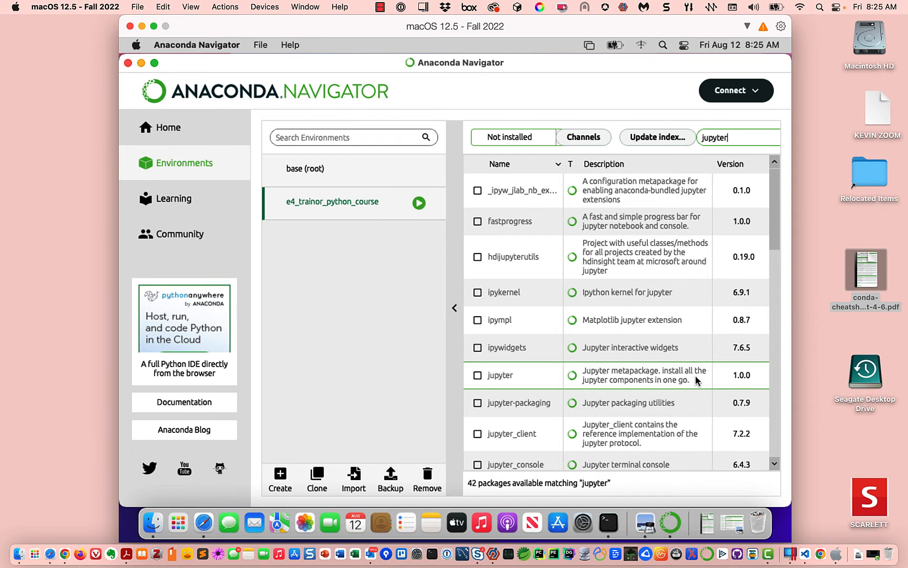
click(479, 376)
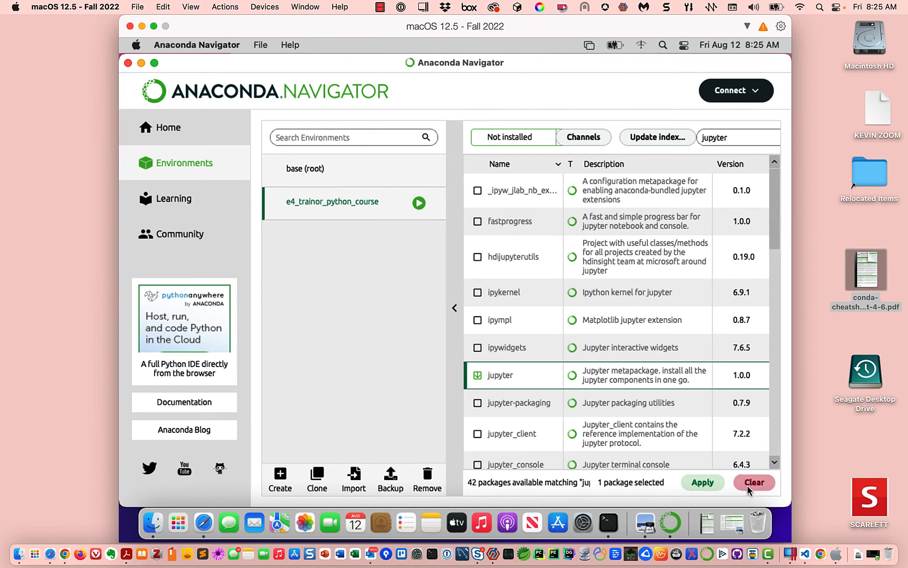
click(701, 487)
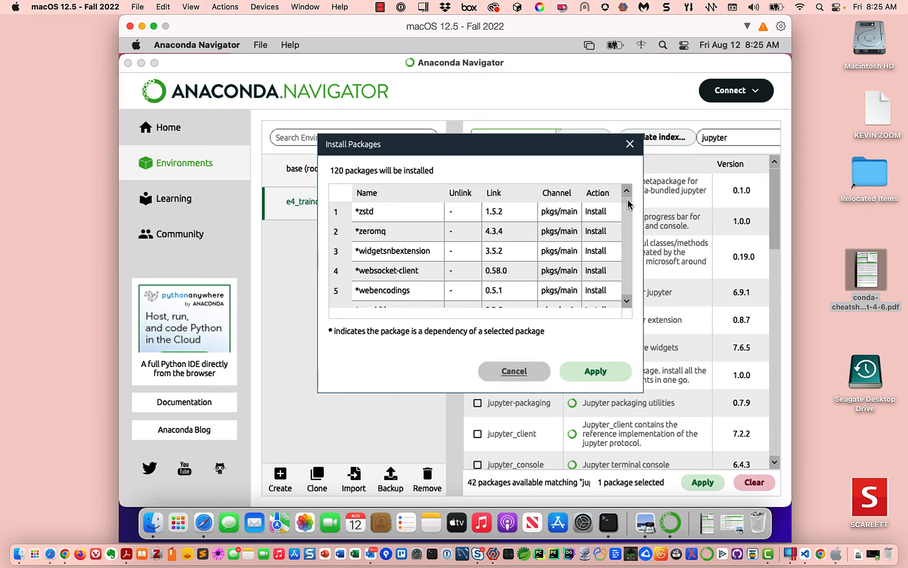
drag(629, 204, 631, 294)
drag(631, 257, 631, 202)
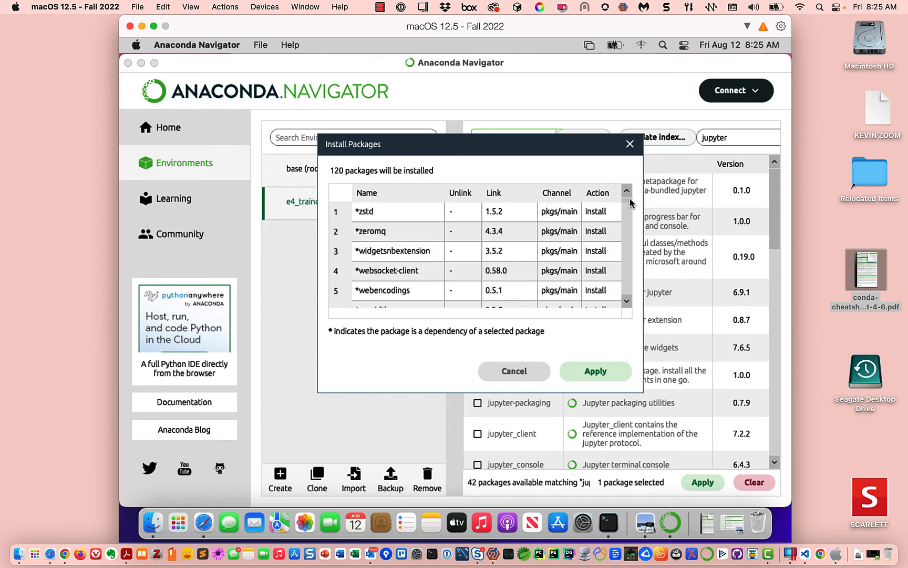
click(599, 375)
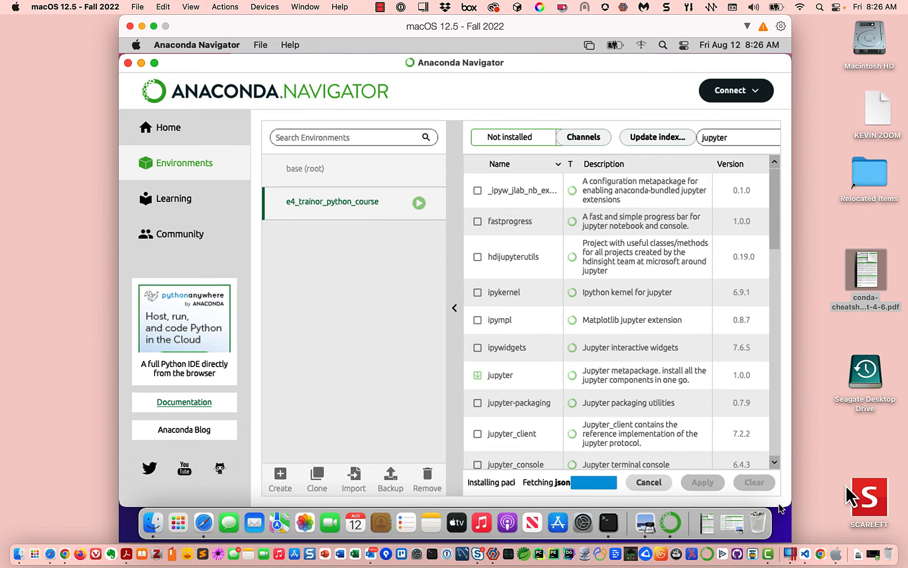
Step: Set Anaconda Navigator to stay in the virtual machine's Dock
right_click(669, 523)
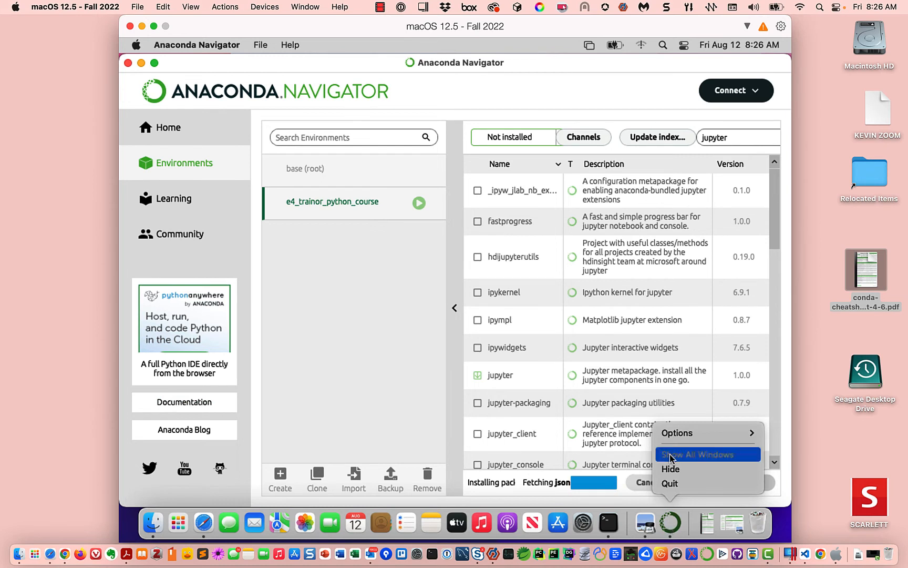
mouse_move(675, 438)
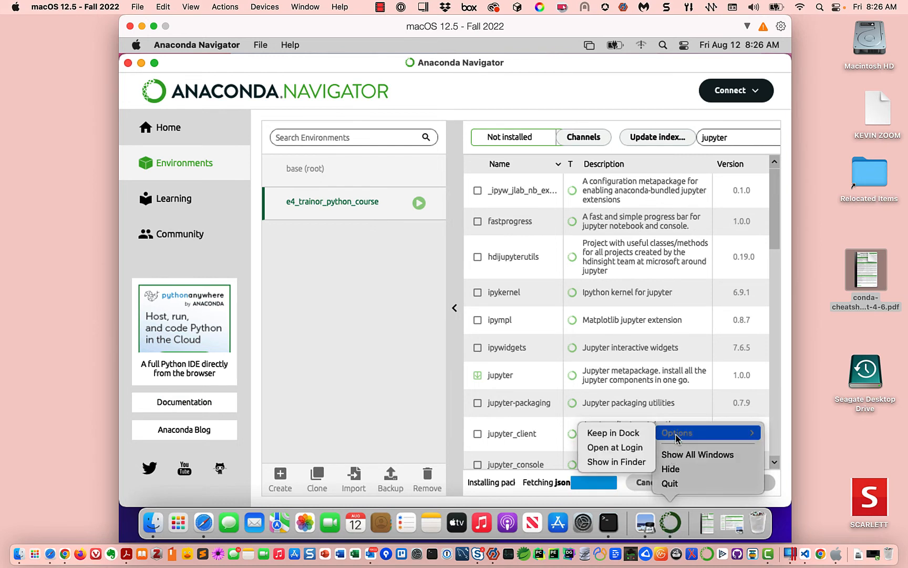
click(645, 433)
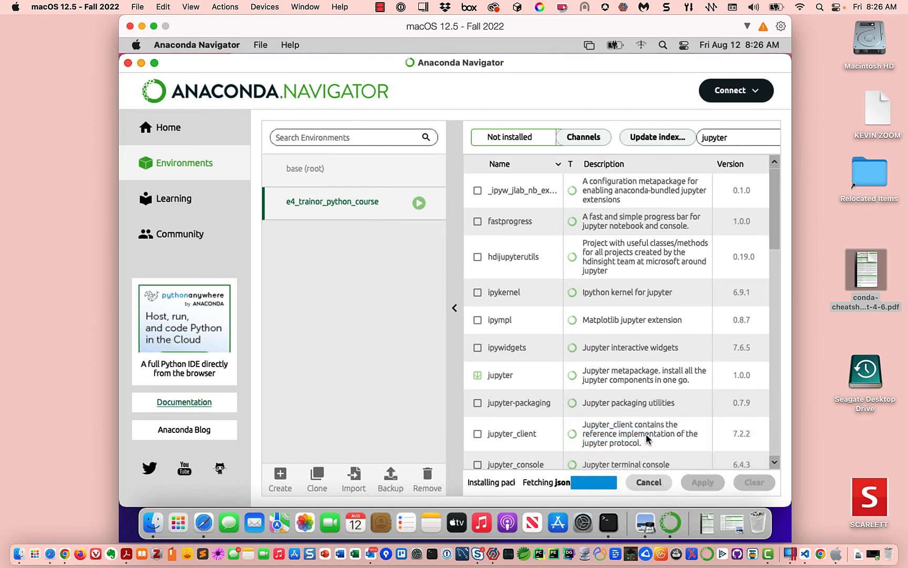
click(807, 511)
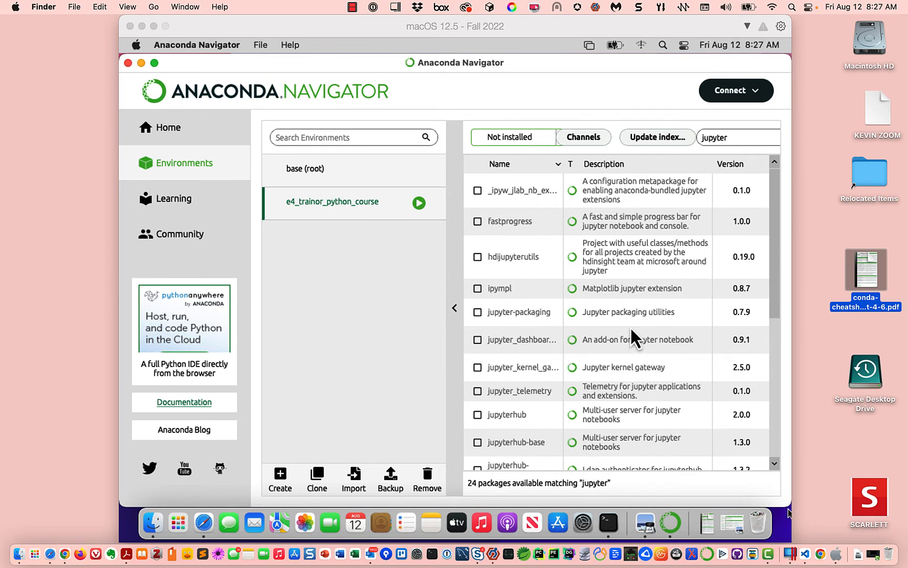
Step: List the installed packages, clear the jupyter search, and look through everything installed in the course environment
click(515, 138)
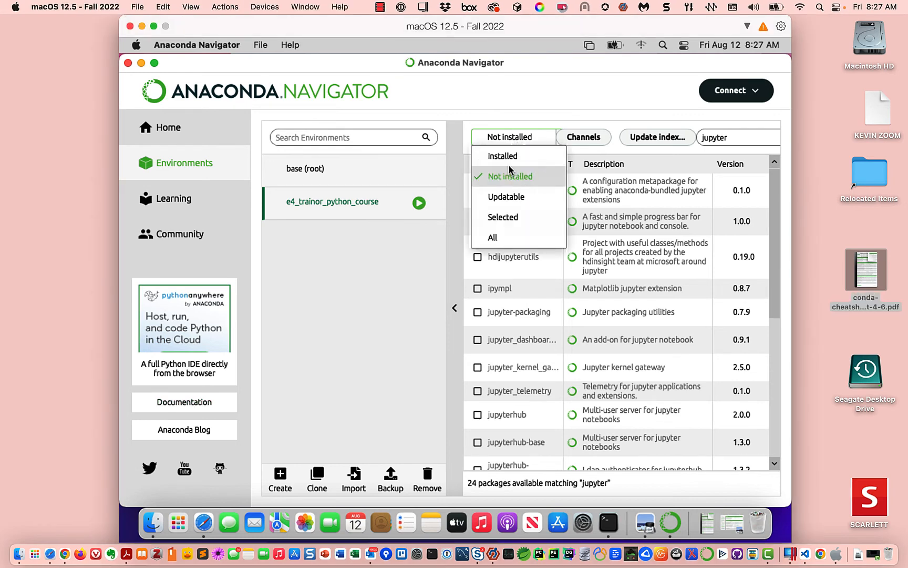
click(507, 156)
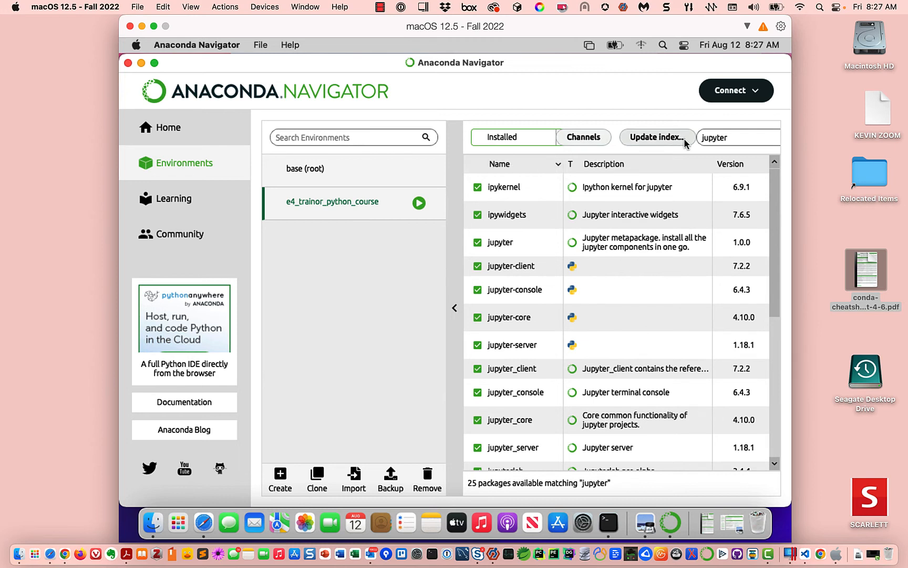
click(748, 138)
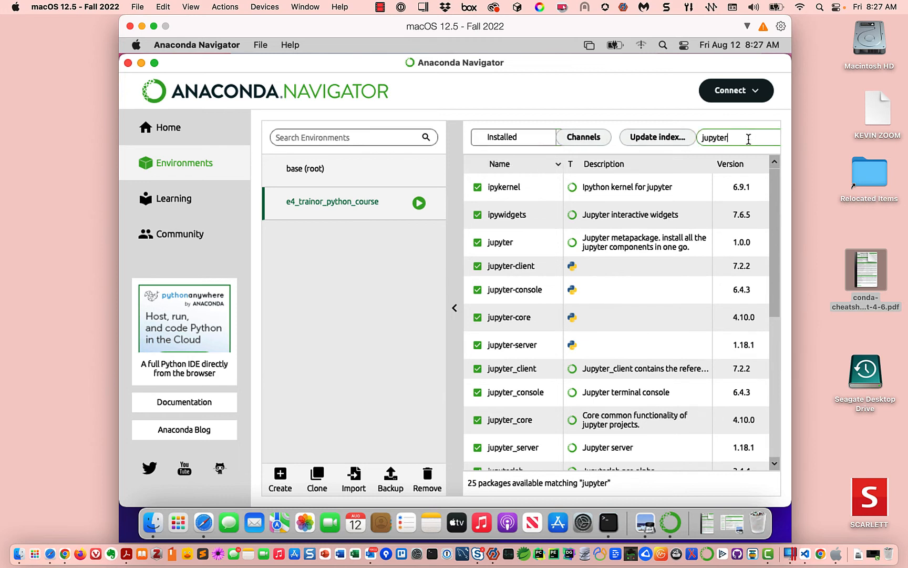
key(BackSpace)
key(BackSpace)
key(BackSpace)
key(BackSpace)
key(BackSpace)
key(BackSpace)
key(BackSpace)
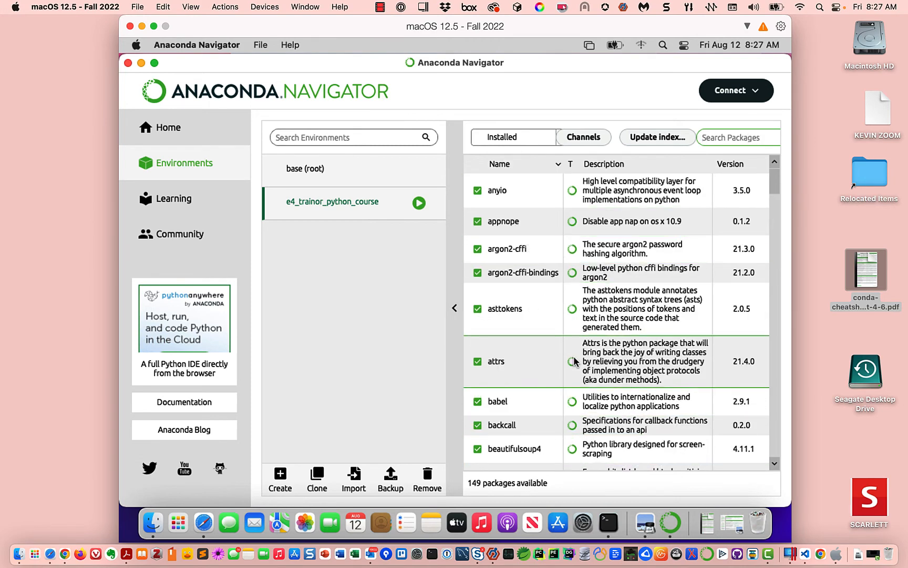
scroll(588, 343, down, 5)
scroll(588, 343, down, 12)
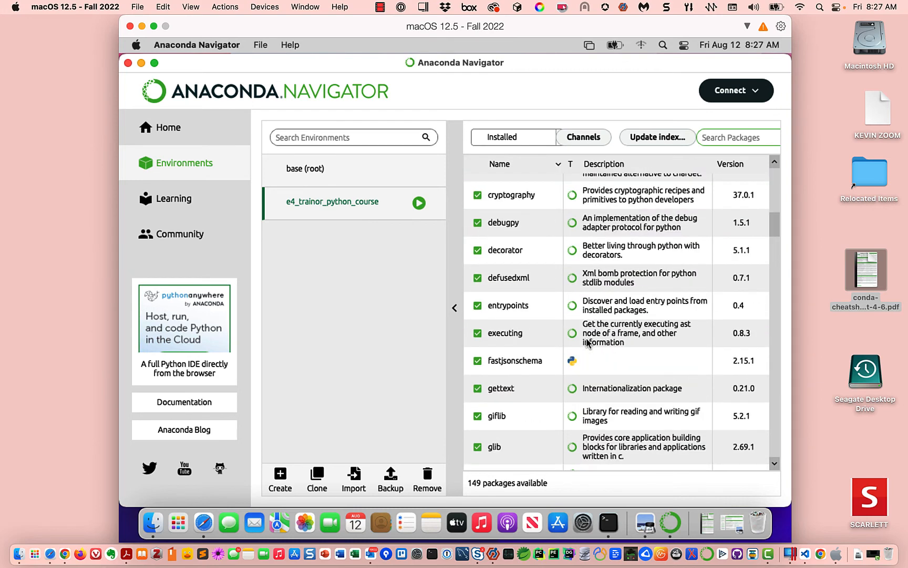
scroll(588, 343, down, 10)
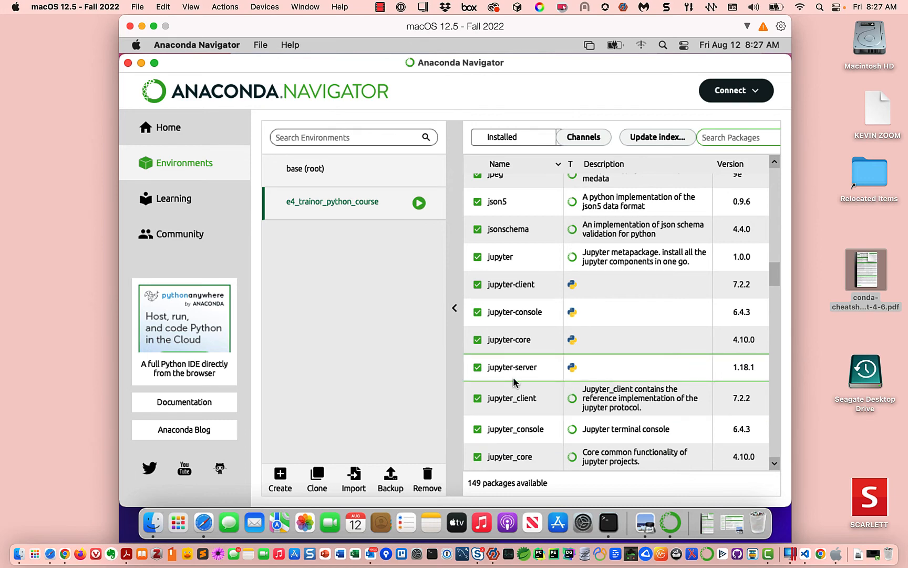
scroll(514, 378, down, 5)
scroll(515, 376, up, 15)
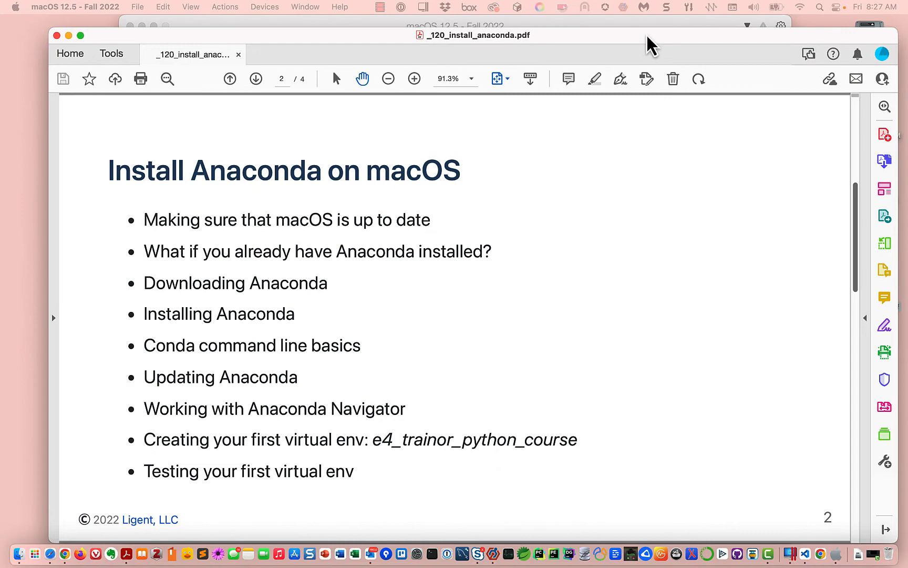
Step: Open a Terminal session in the course environment, allow Navigator to control Terminal, and enlarge the window and its text
drag(647, 34, 620, 33)
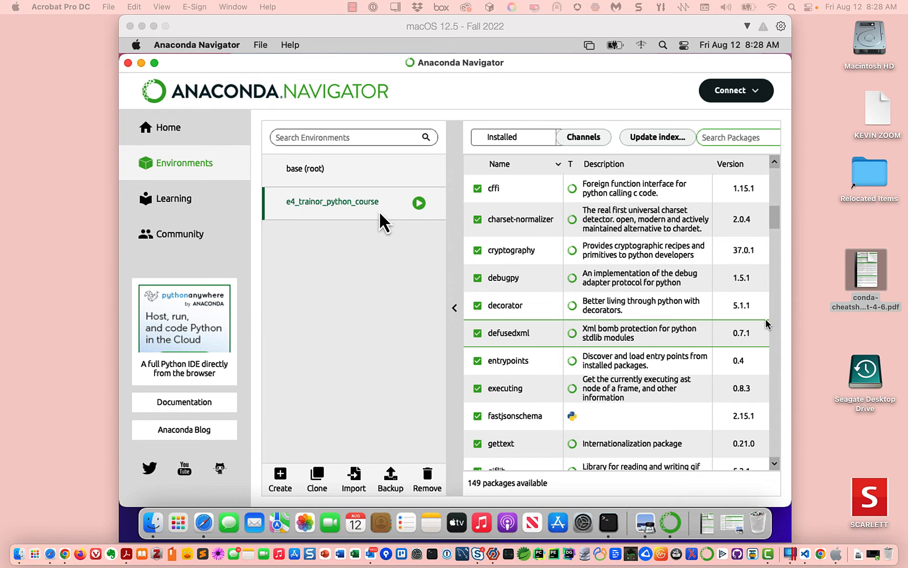
click(419, 204)
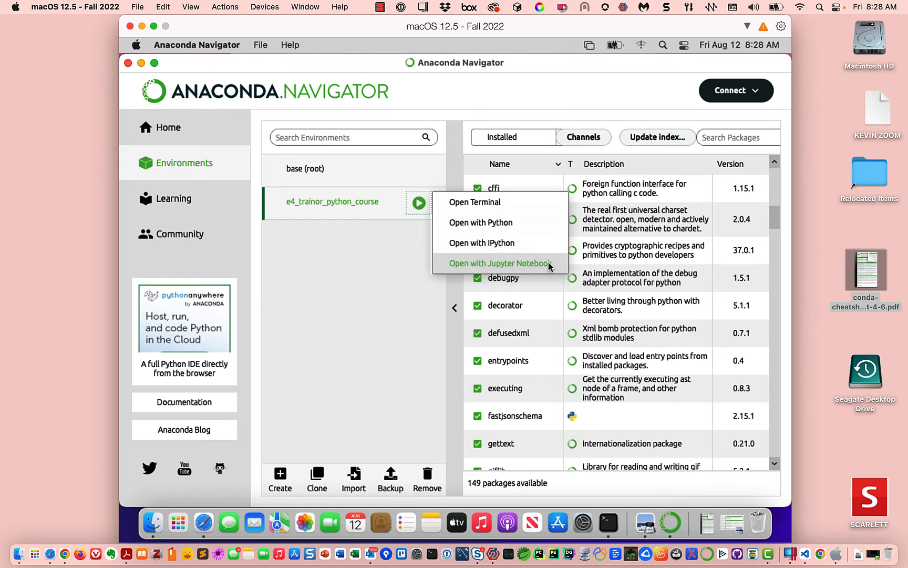
click(491, 204)
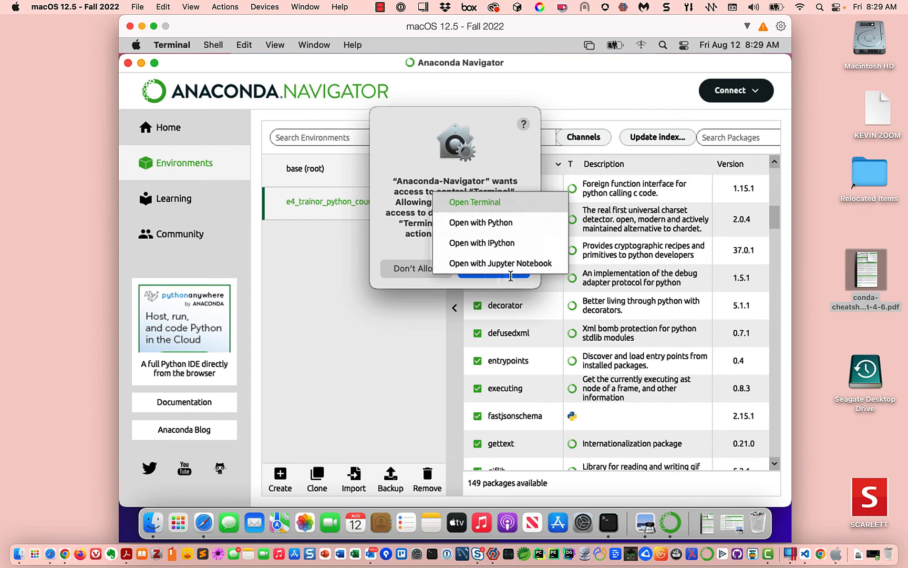
click(510, 275)
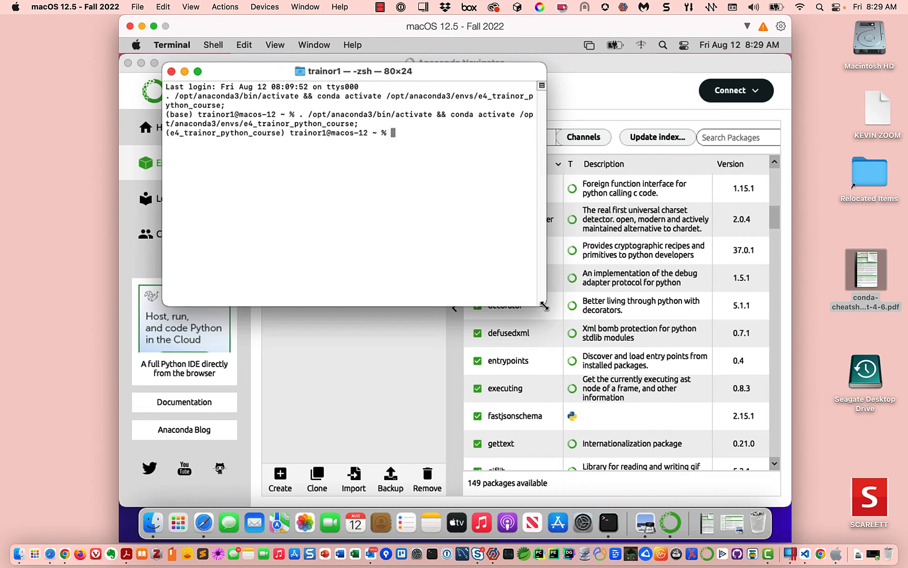
drag(545, 306, 758, 490)
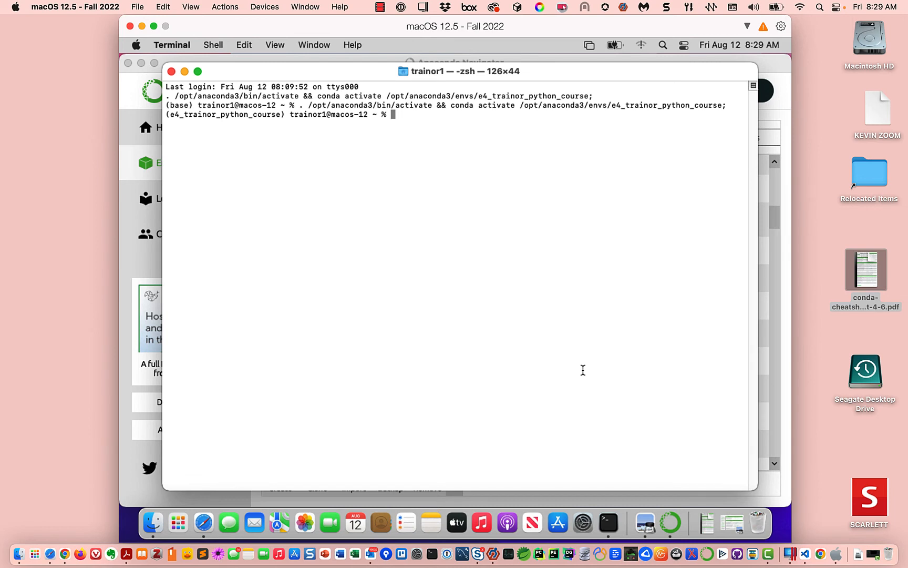
key(super+plus)
key(super+plus)
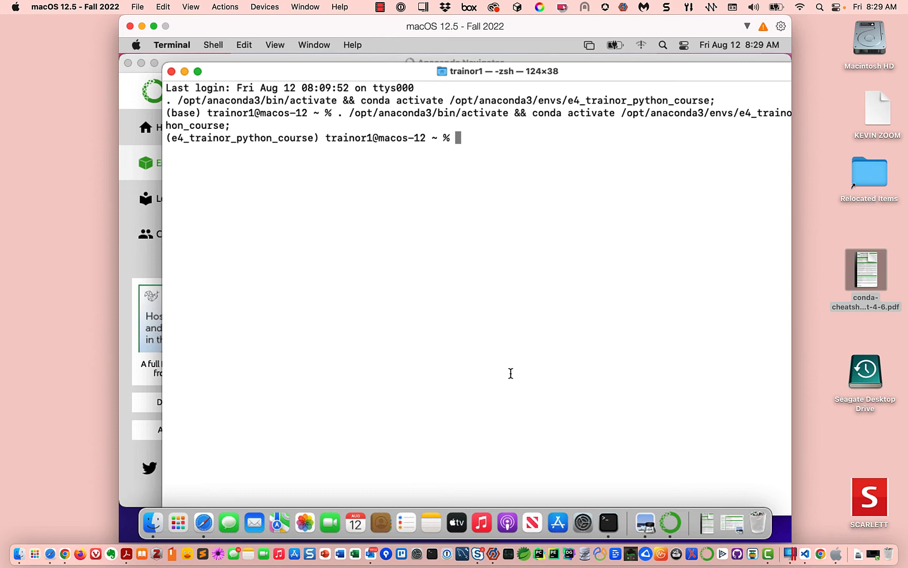
Step: Exit the environment's shell session and close its Terminal window
text(exit)
key(Return)
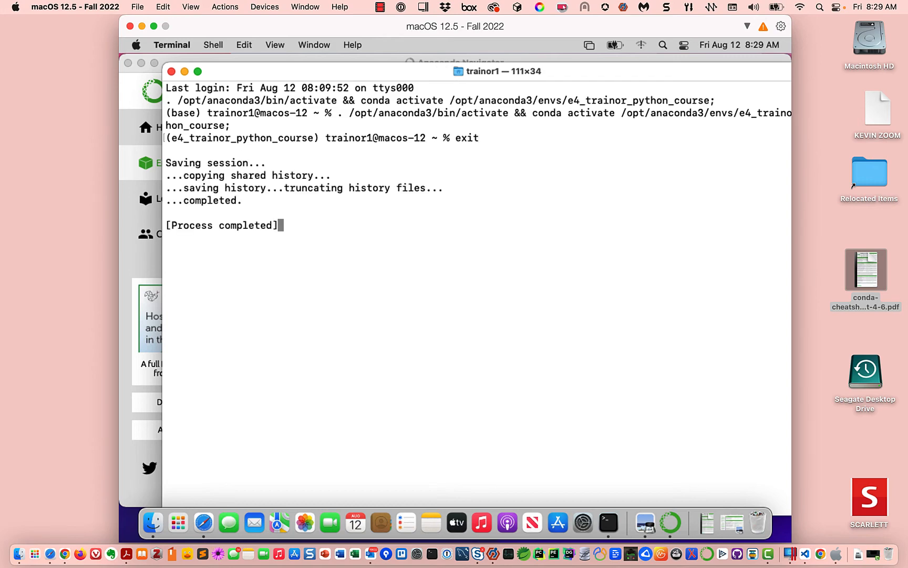
click(172, 71)
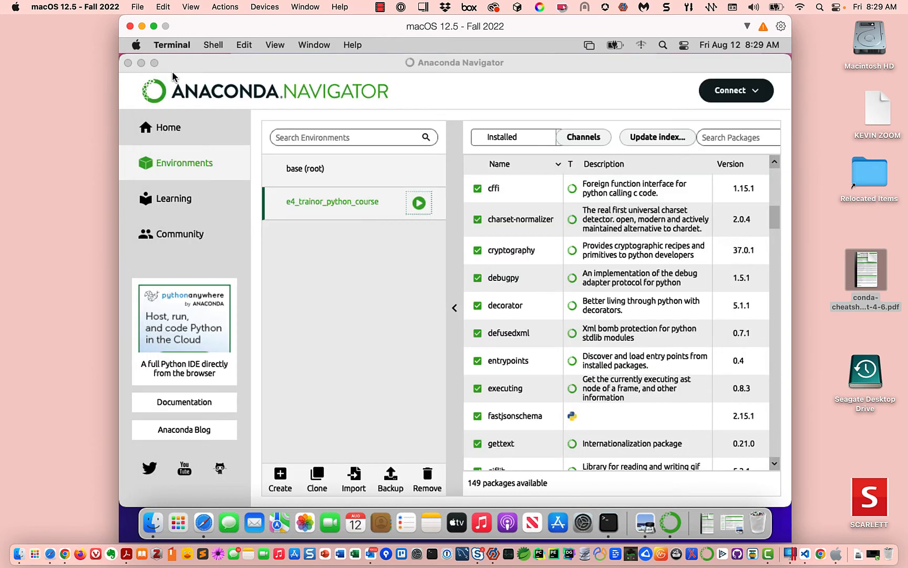
Step: Open the course environment with Python from Anaconda Navigator
click(420, 203)
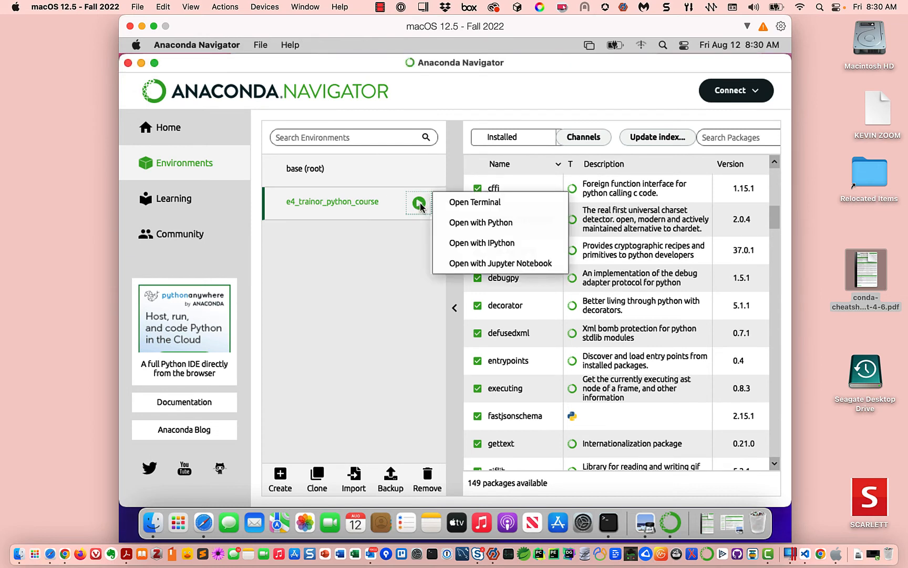
click(478, 224)
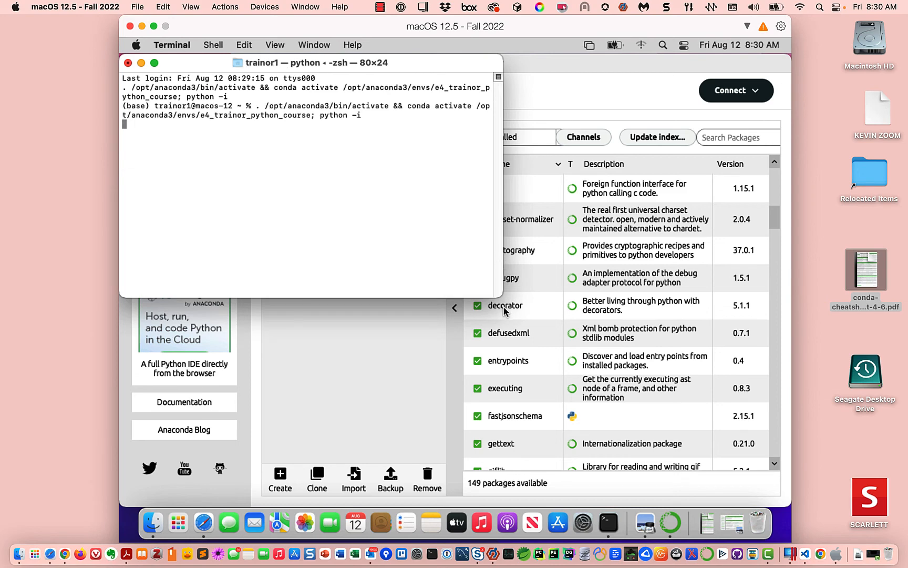
Step: Enlarge the Terminal window and its text, and try running print('Hi, Mom!) at the Python prompt
drag(501, 296, 704, 471)
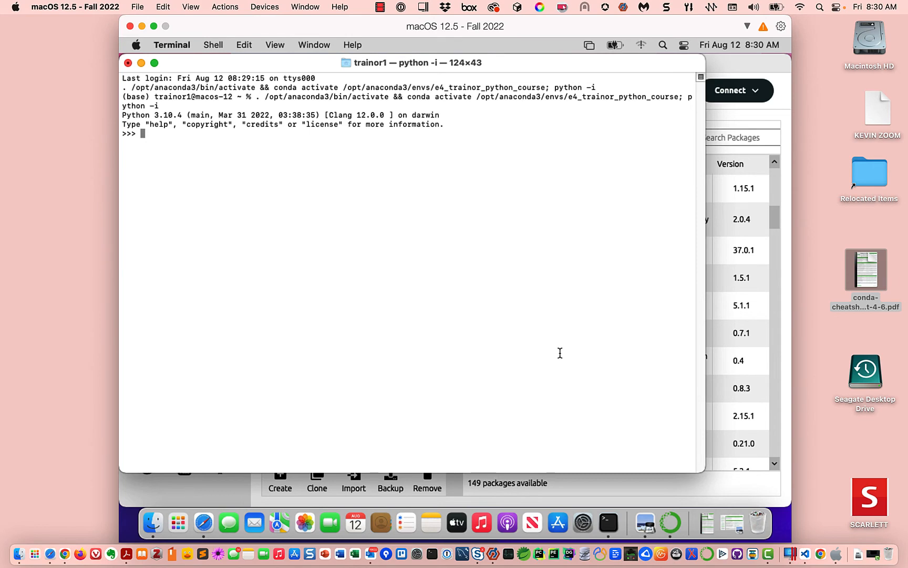
key(super+plus)
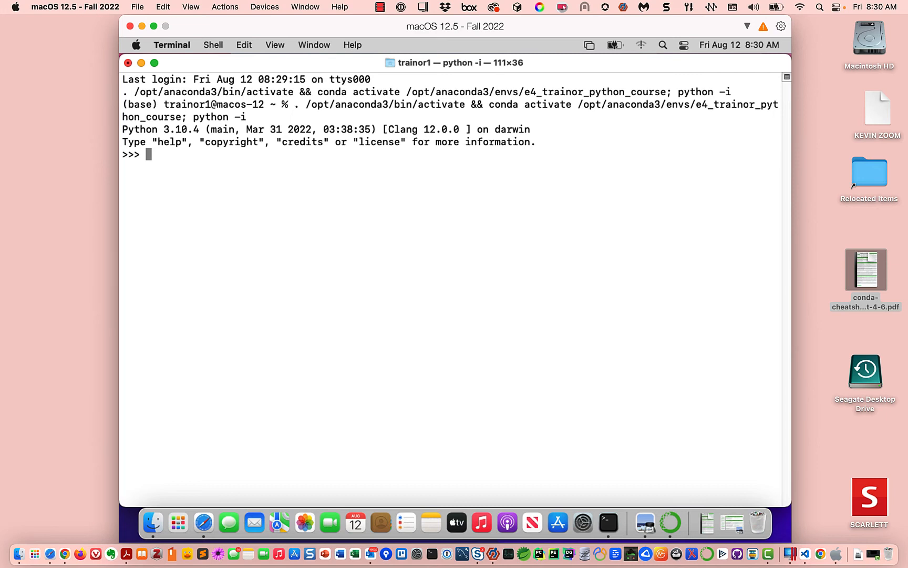
text(print('HI)
key(BackSpace)
text(ik,)
key(BackSpace)
key(BackSpace)
text(, Mom)
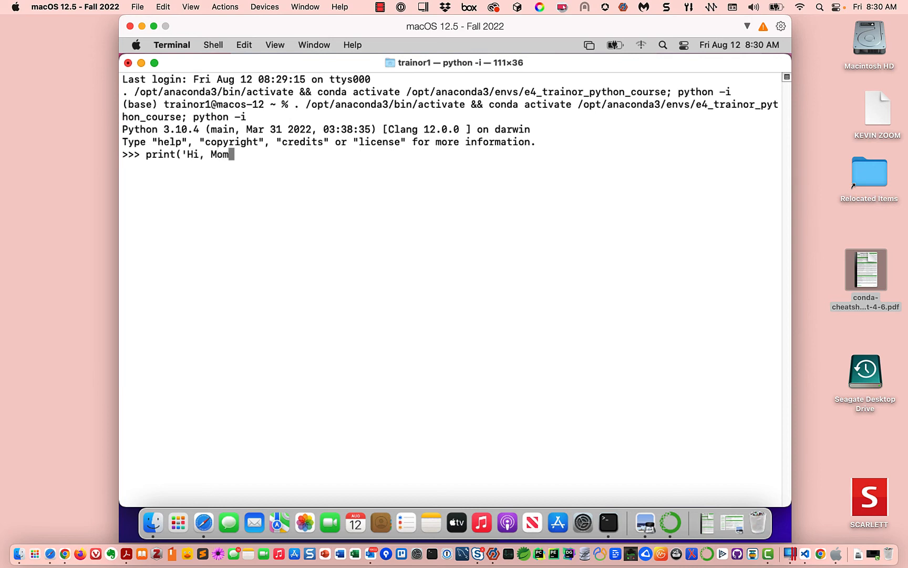
text(!))
key(Return)
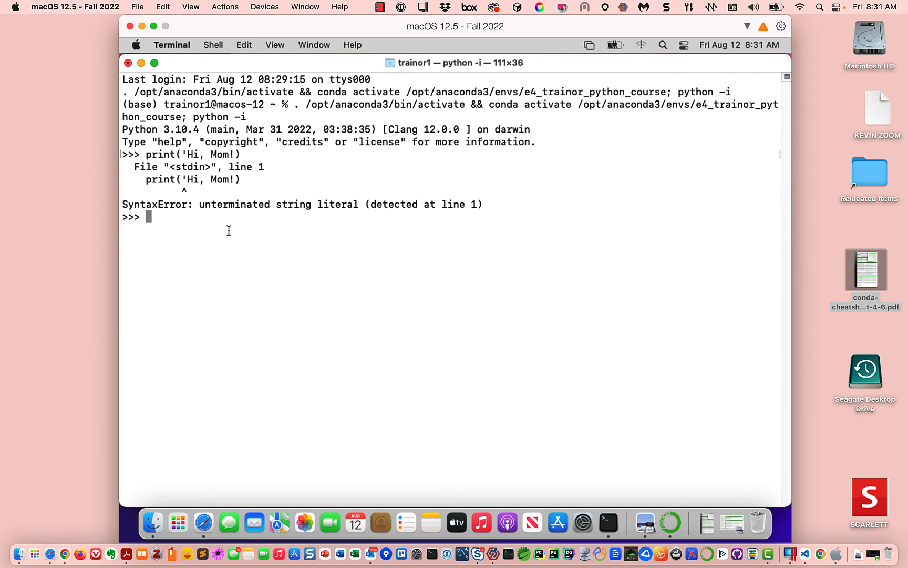
Step: Run print('Hi Mom') at the Python prompt to test the course environment
text(print('Hi Mom)
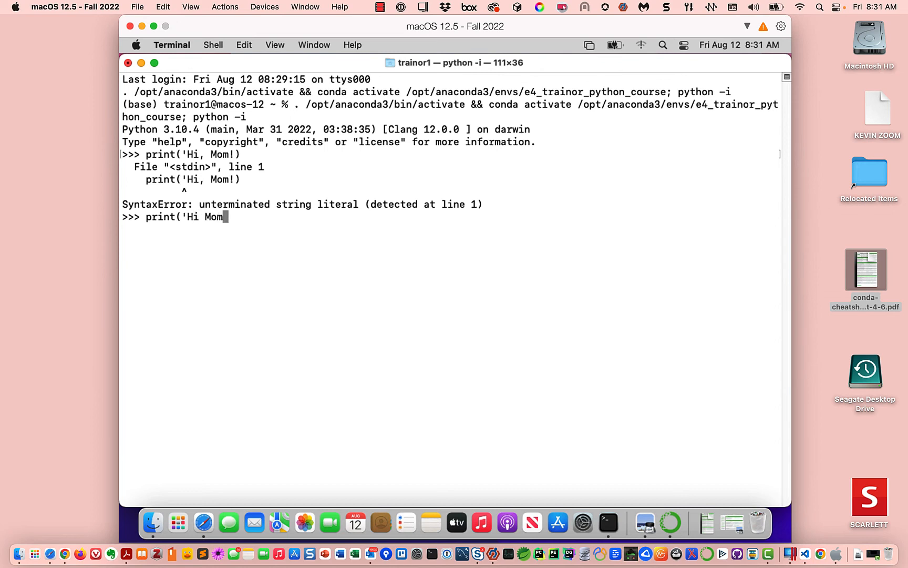
text('))
key(Return)
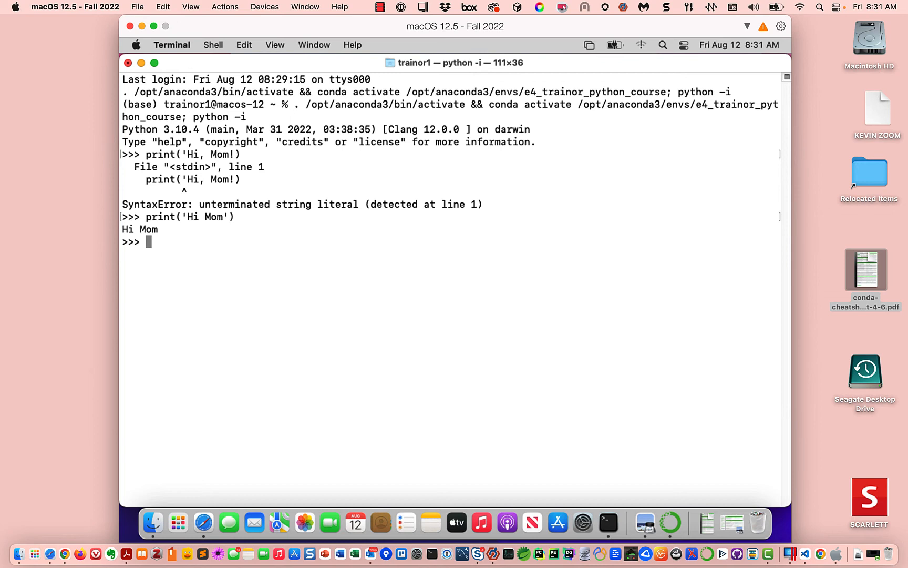
Step: Quit the Python interpreter with quit(), exit the shell session and close its Terminal window
text(quit())
key(Return)
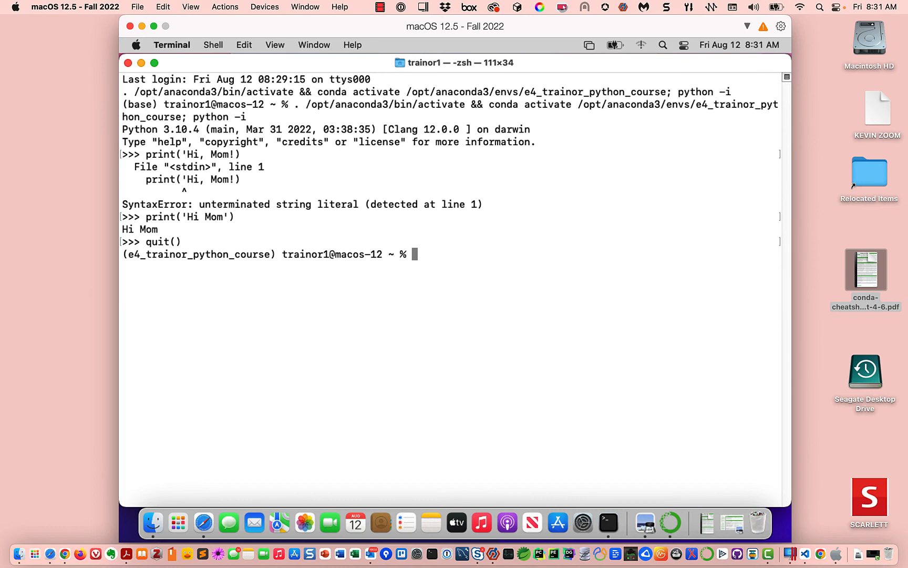
text(exit)
click(127, 63)
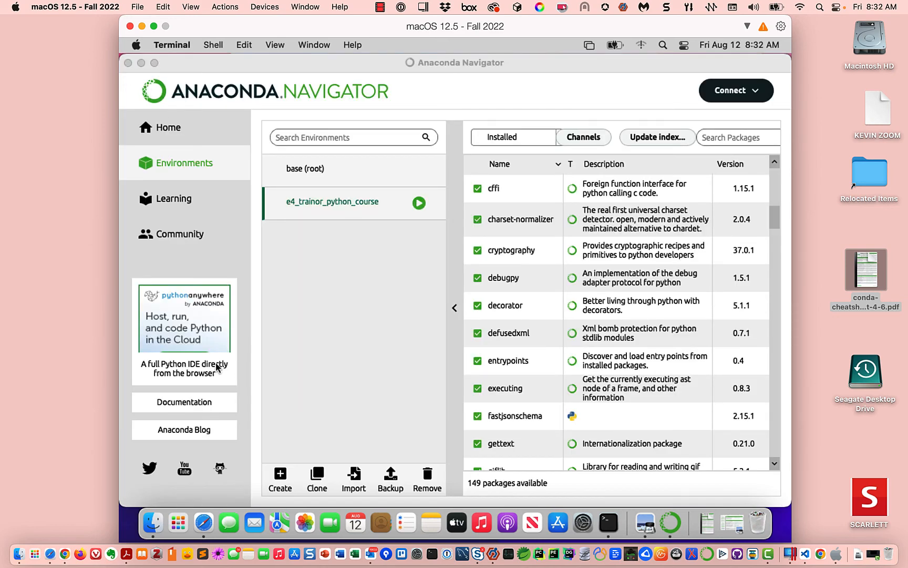
Step: Open the course environment with Jupyter Notebook and create a new Python 3 (ipykernel) notebook
click(419, 203)
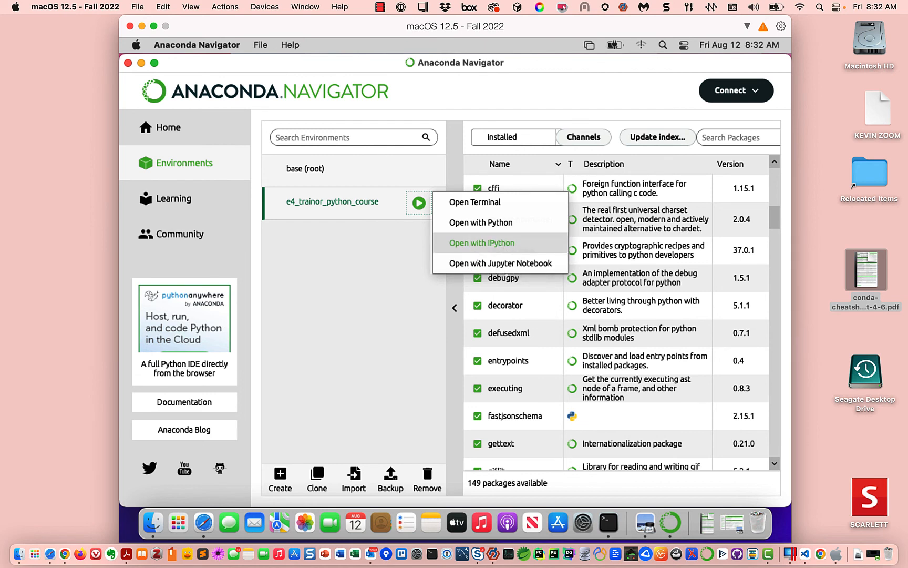
click(487, 265)
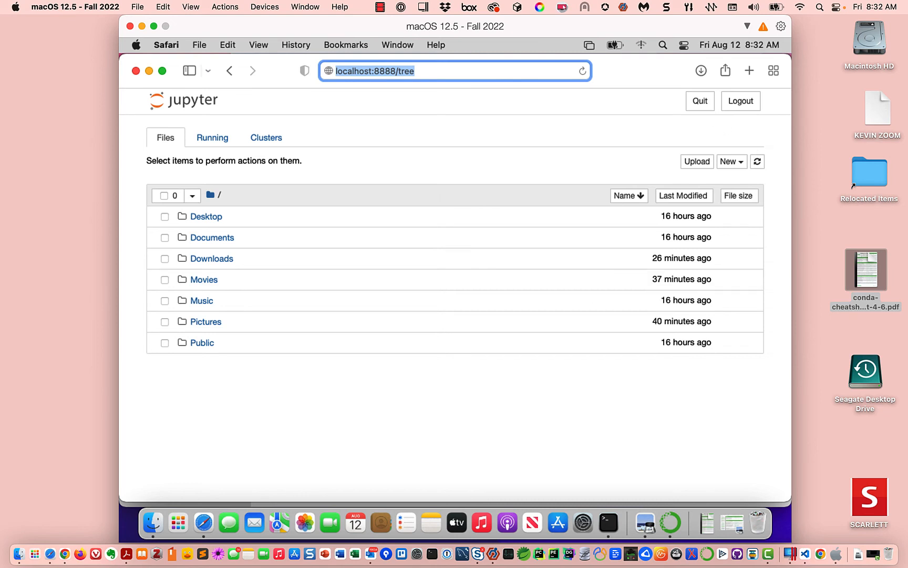
click(739, 163)
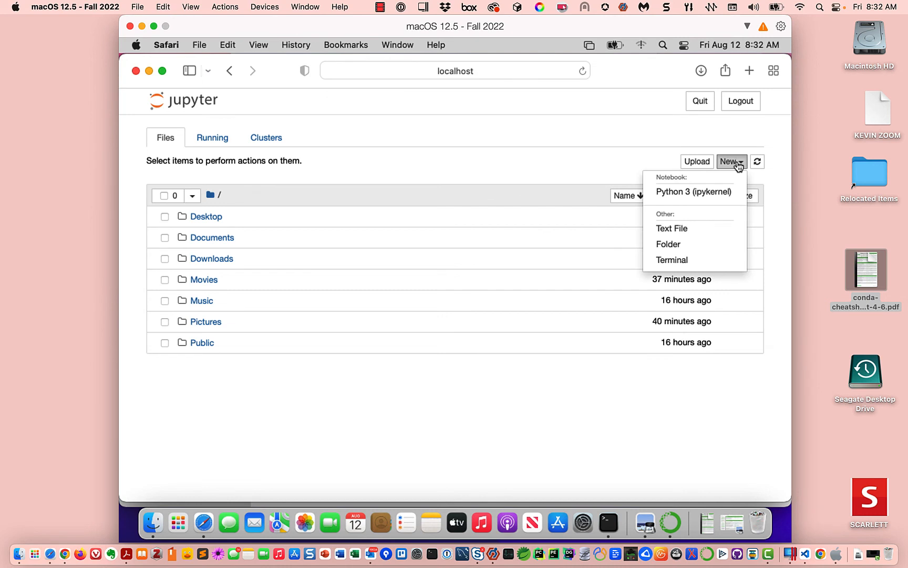
click(699, 195)
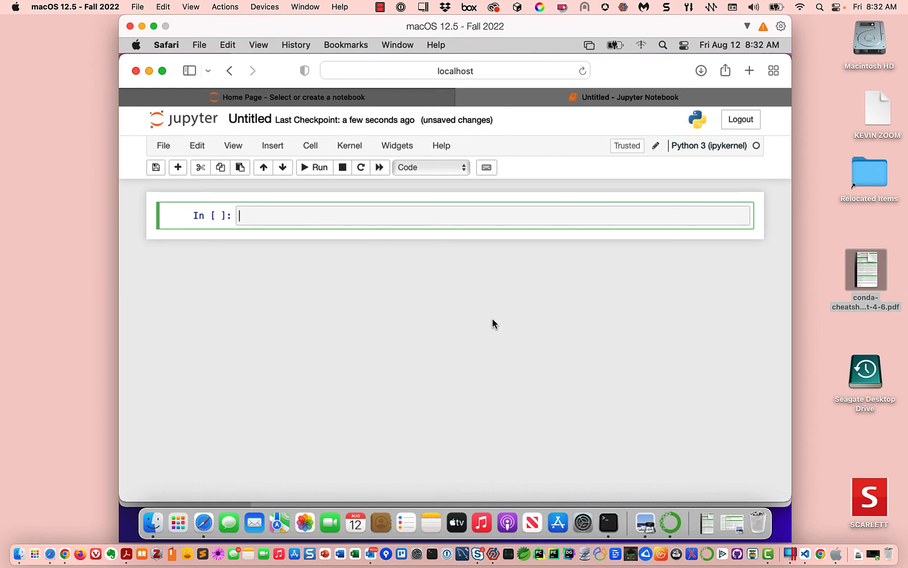
Step: Enter print('Hi MOM!') in the notebook's first cell and run it, inserting a new cell below
text(print('Hi MOM!)
key(Right)
key(Right)
key(alt+Return)
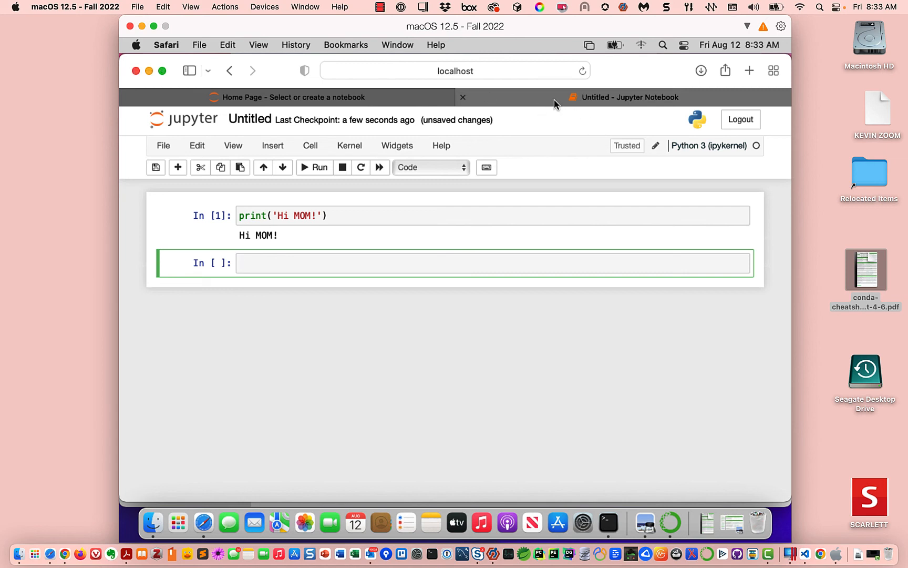
Step: Close the notebook without saving, and shut down the Jupyter server together with its browser window
click(463, 99)
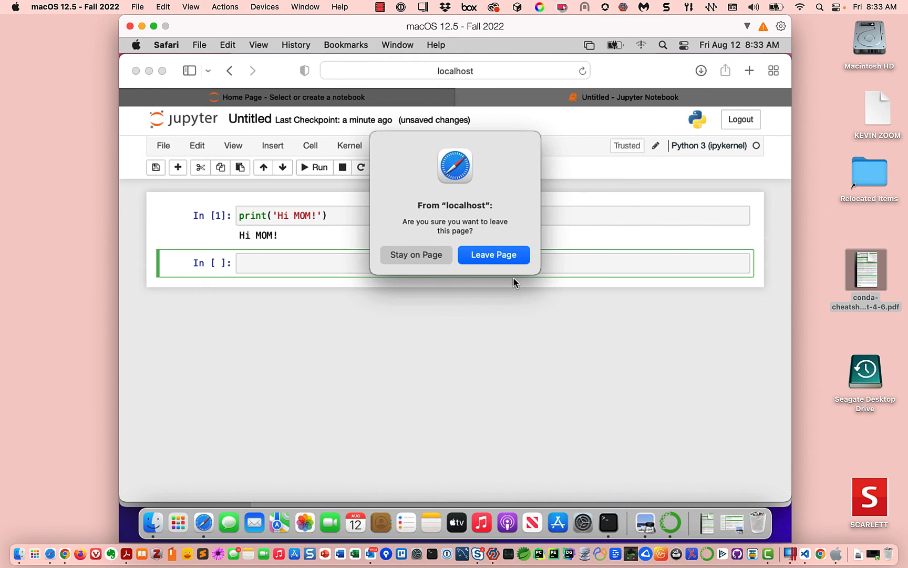
click(510, 256)
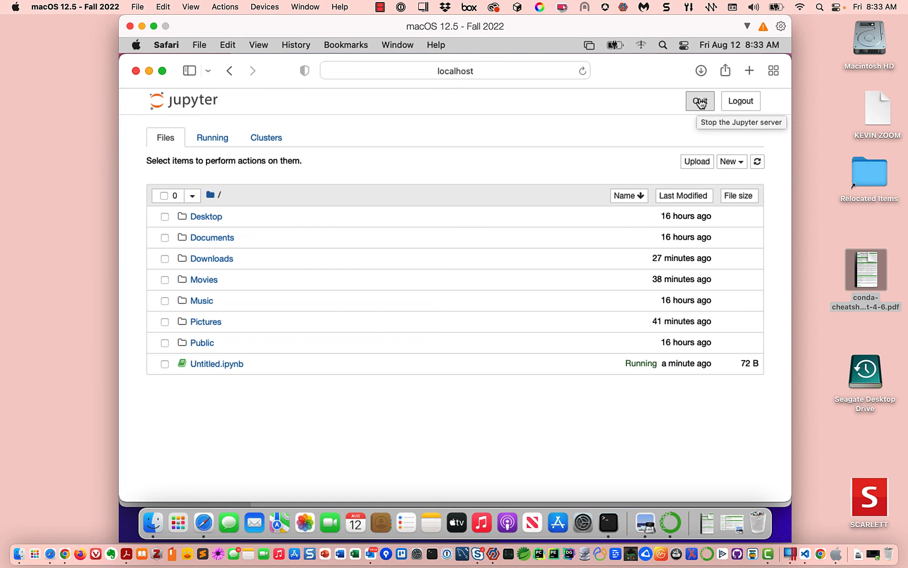
click(700, 103)
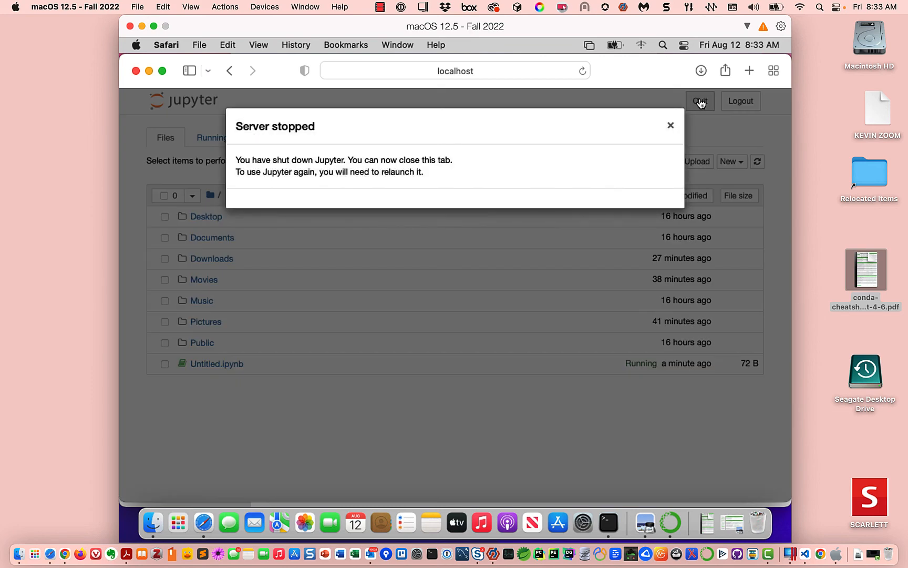
click(671, 126)
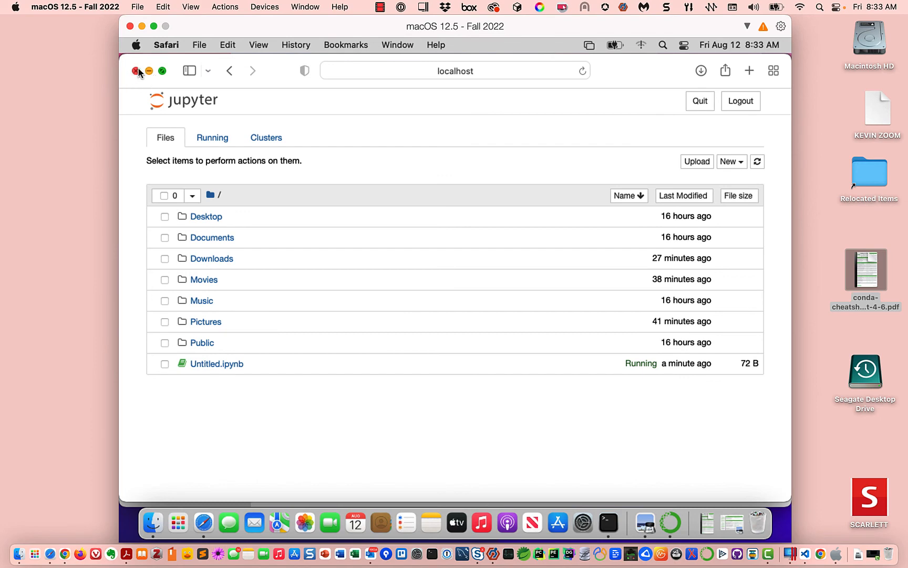
click(137, 70)
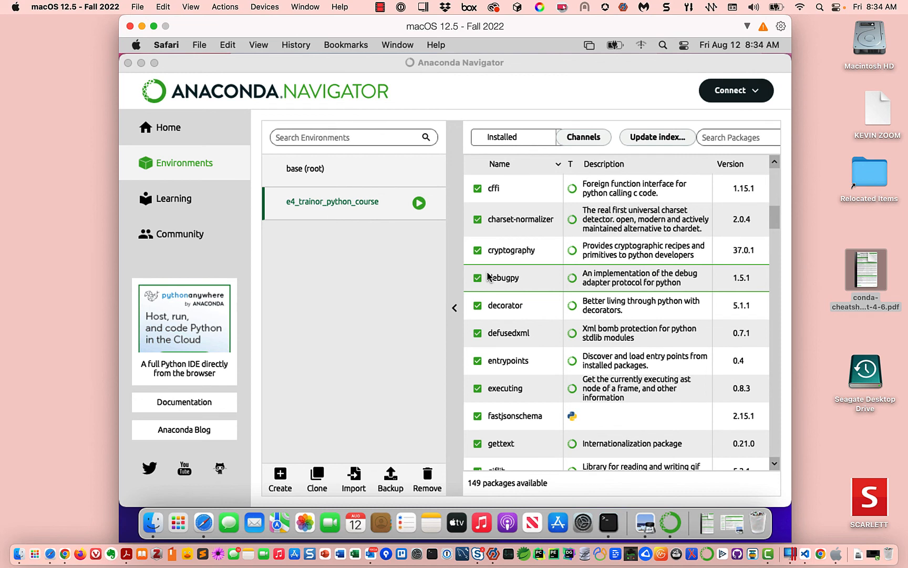
Step: Quit Anaconda Navigator and close the Applications folder window
click(128, 63)
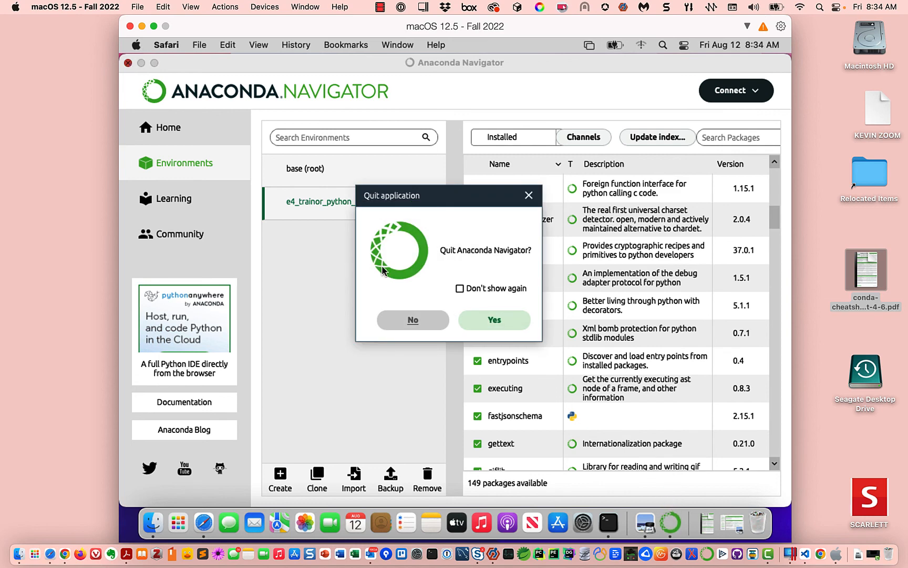
click(479, 324)
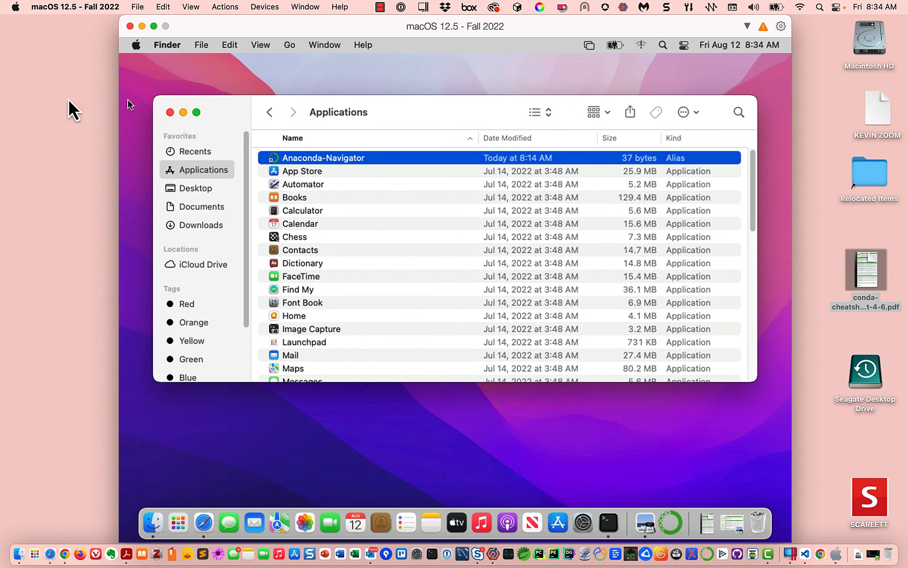
click(170, 112)
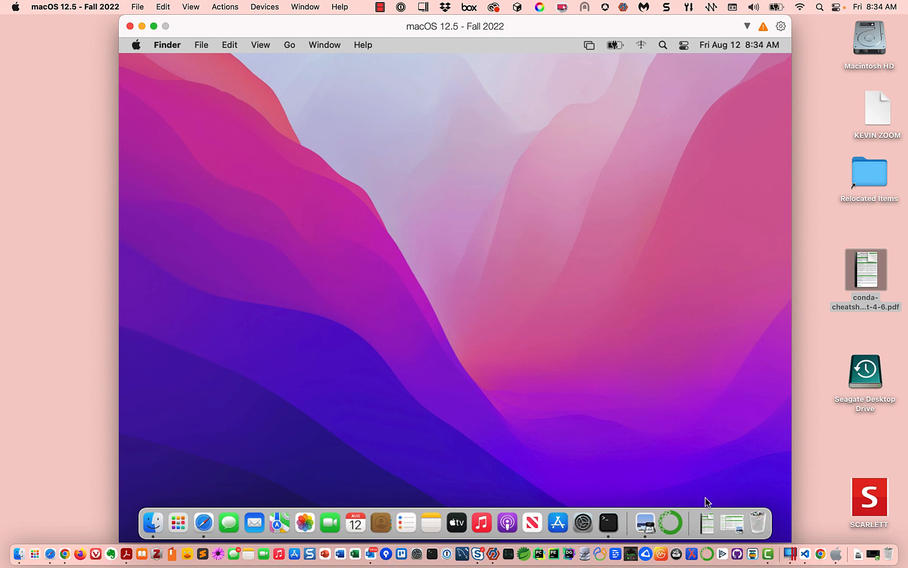
Step: Open a Terminal window directly from macOS and enlarge the window and its text
click(610, 525)
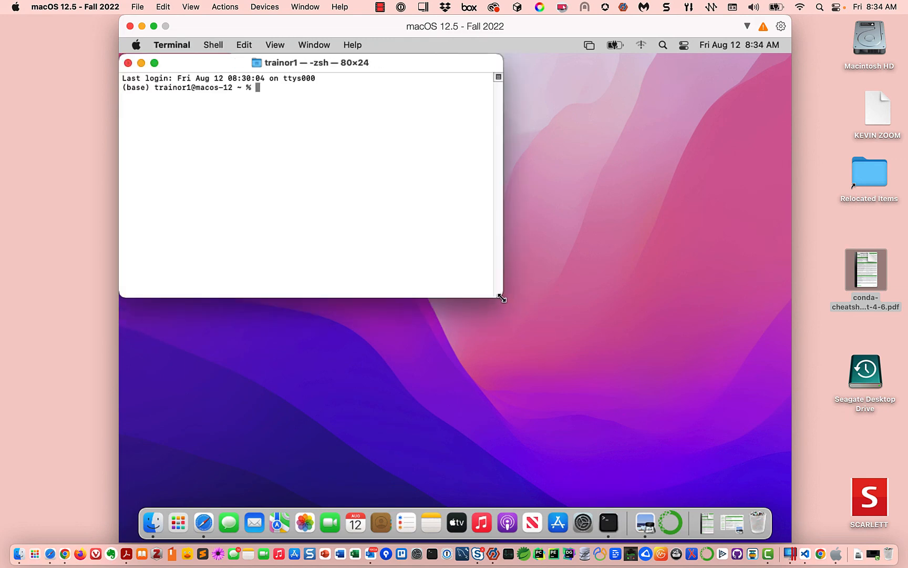
drag(502, 298, 769, 493)
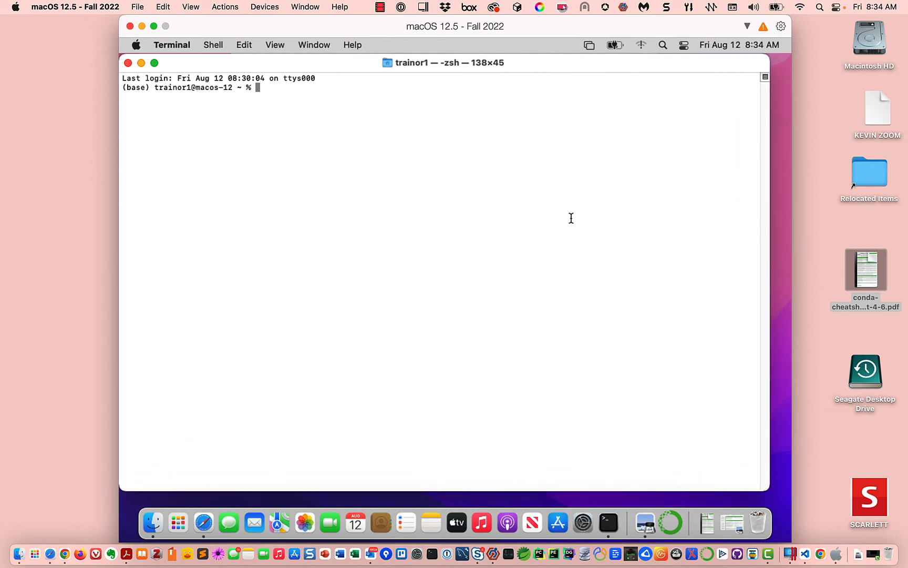
key(super+plus)
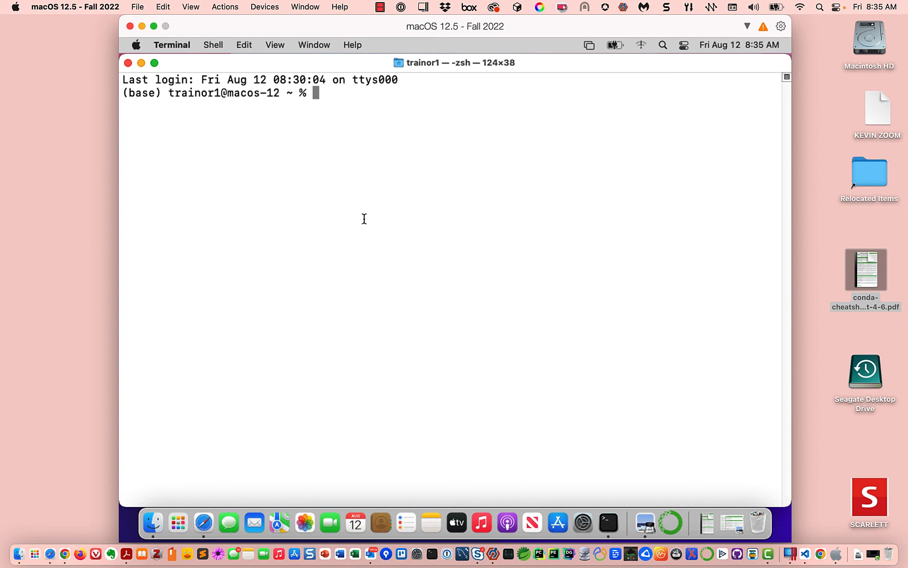
Step: Try to list the conda environments with the command conda info envs
text(conda info)
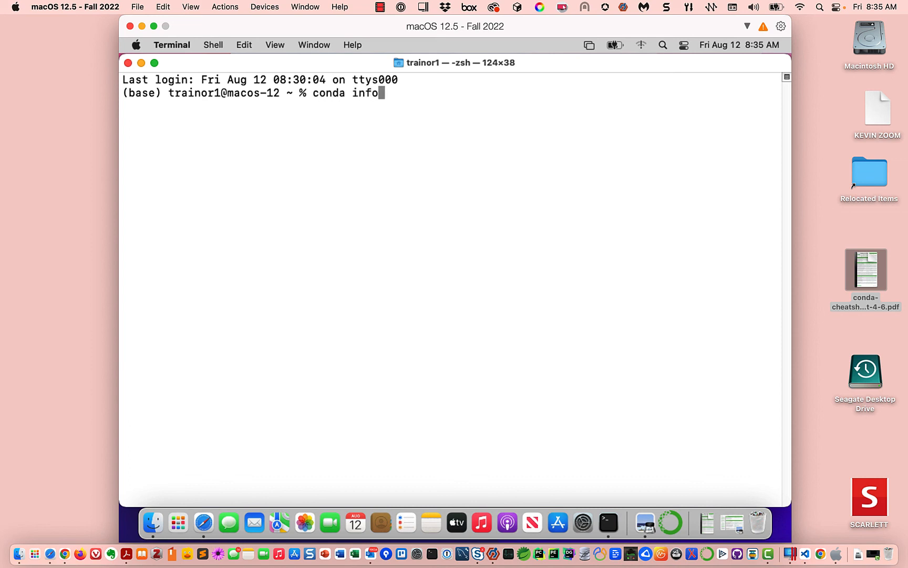
text( envs)
key(Return)
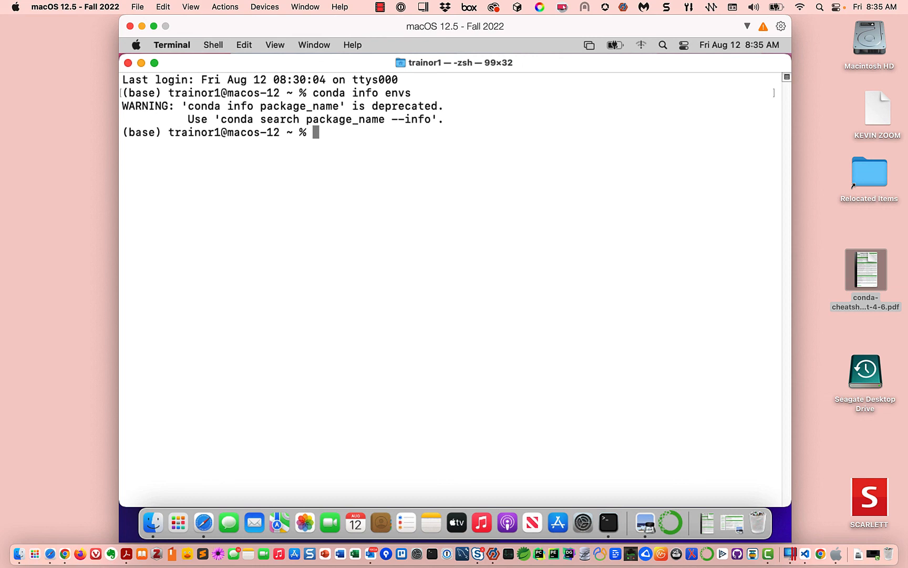
Step: List the available conda environments with the command conda info --envs
text(conda info)
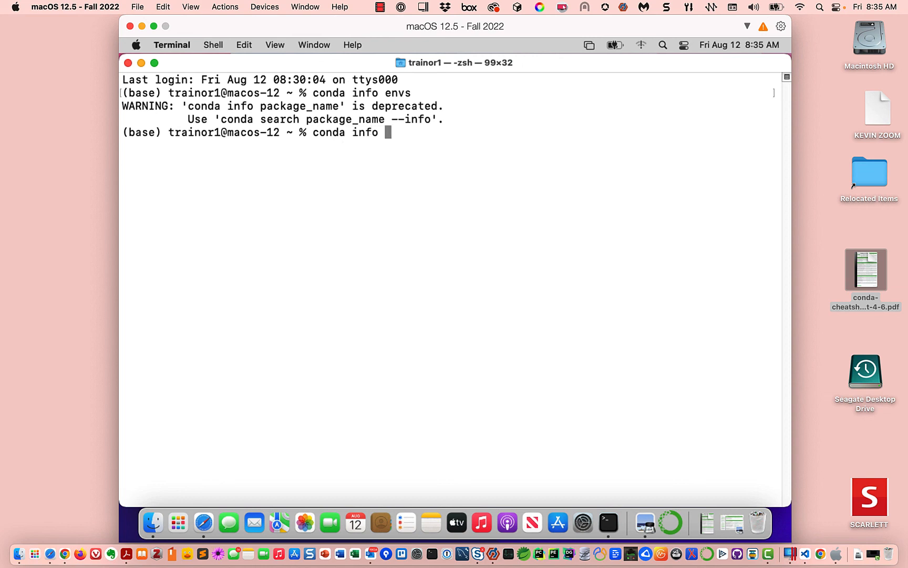
text( --envs)
key(Return)
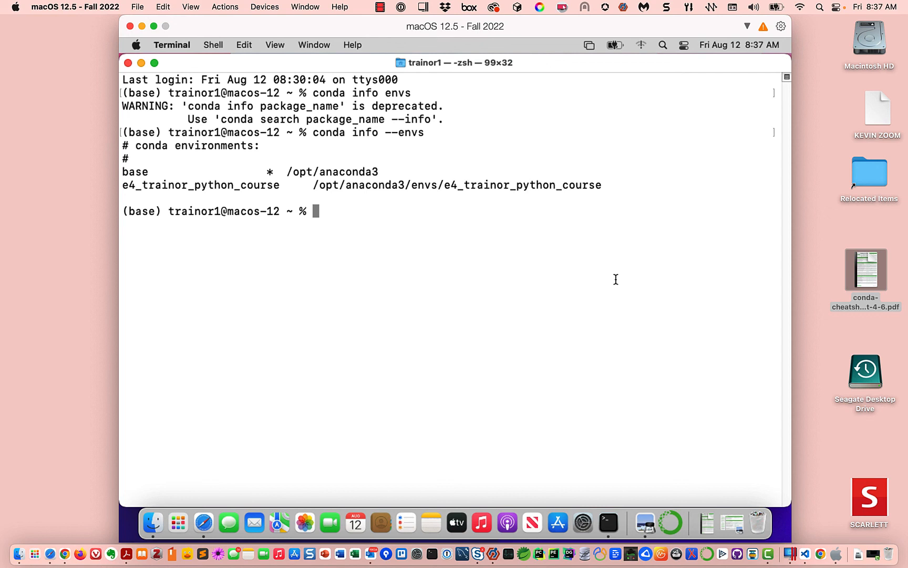
Step: Activate the Python course environment from the shell with conda activate, giving its full environment name
text(conda act)
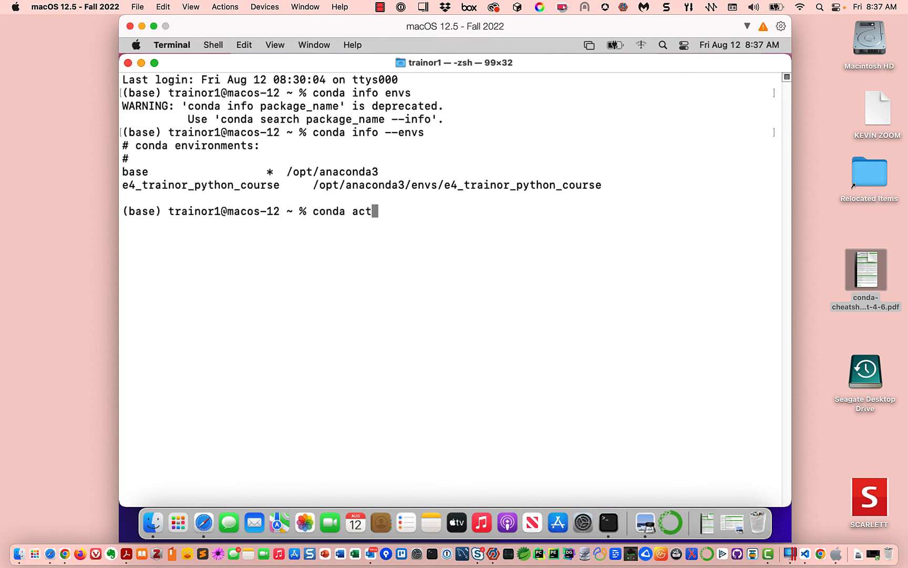
text(ivate e4_tr)
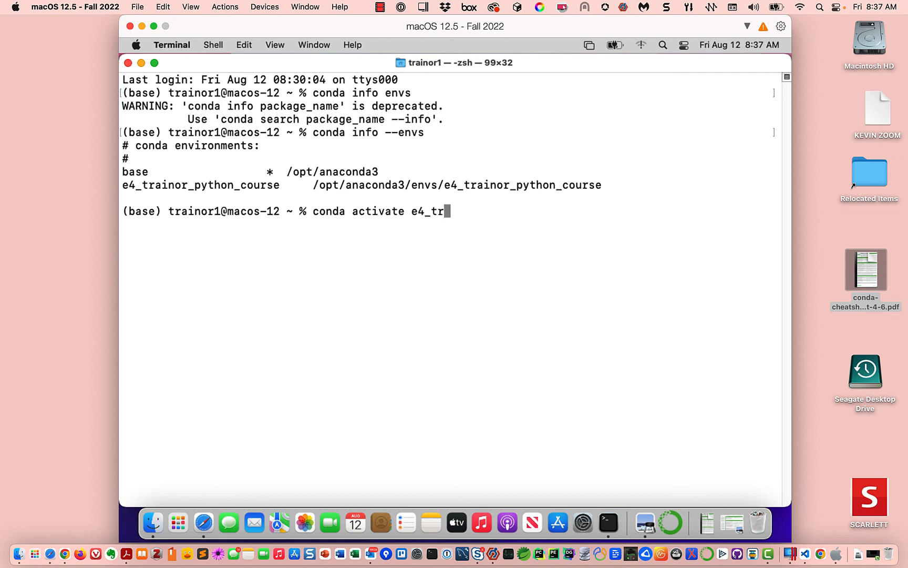
text(ainor_python)
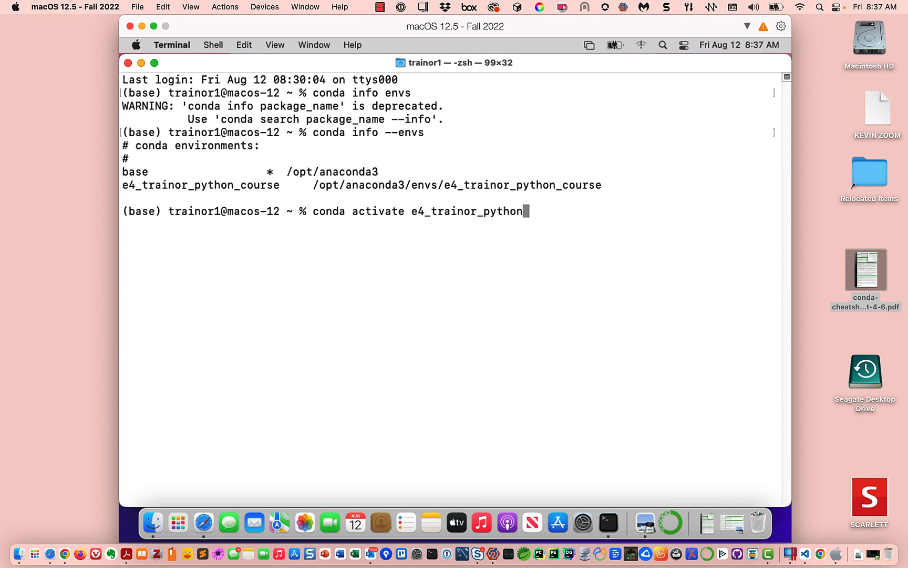
text(_course)
key(Return)
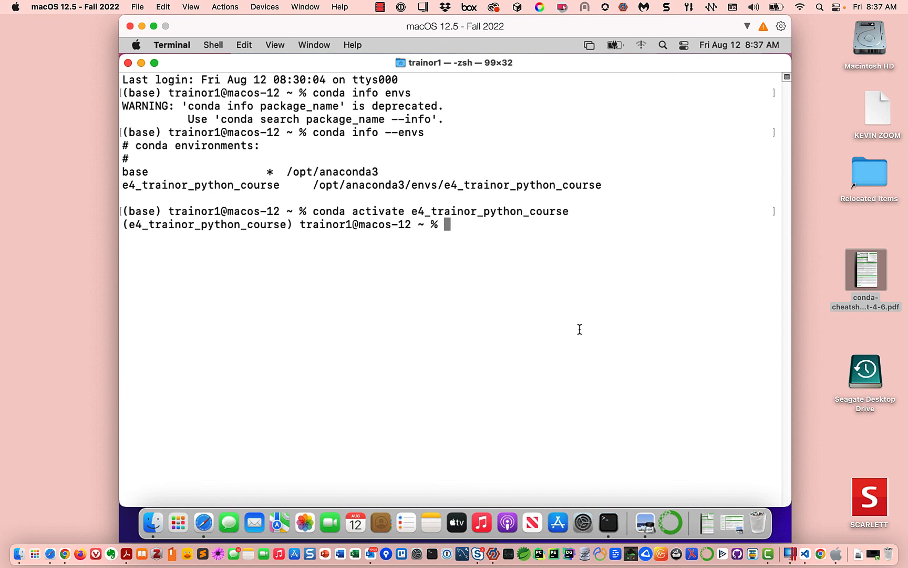
Step: Start the Python interpreter in the activated course environment and leave it with quit()
text(python)
key(Return)
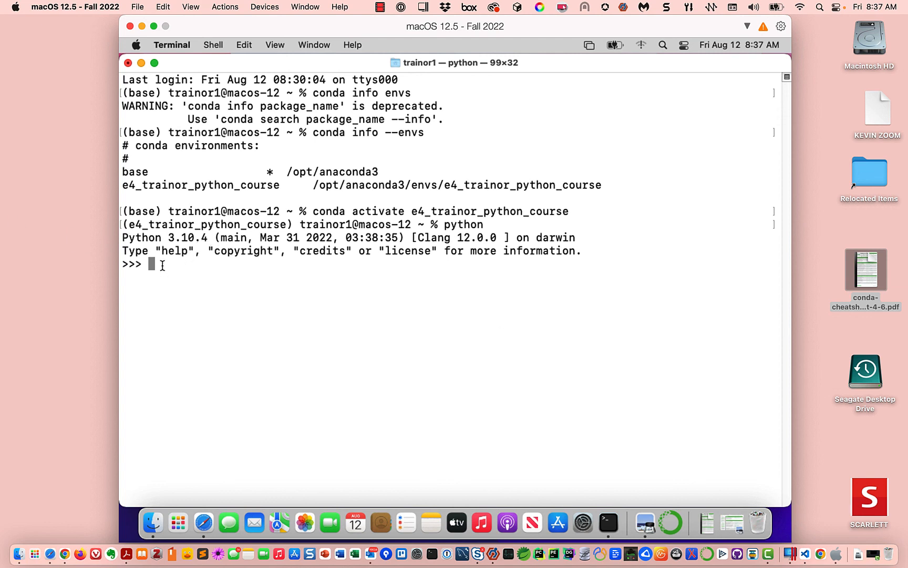
text(quit())
key(Return)
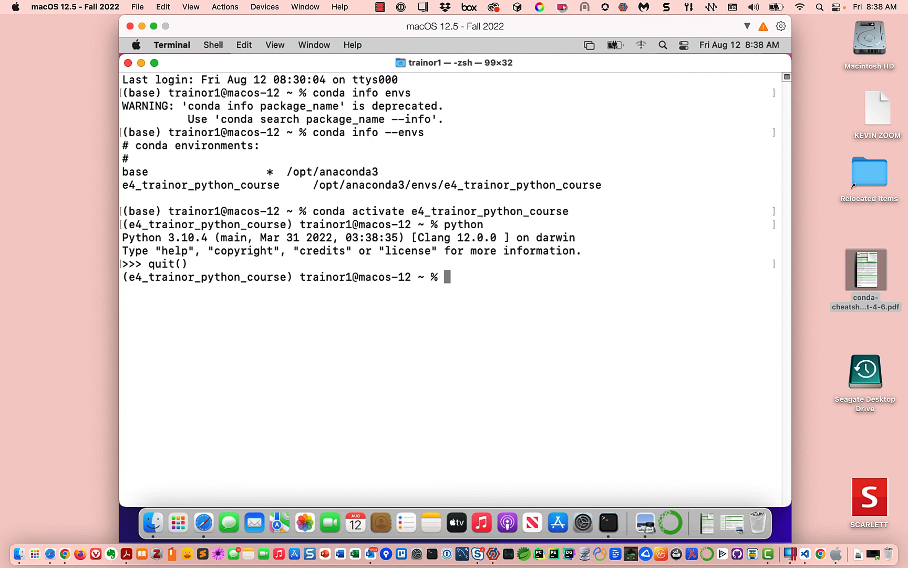
Step: Launch Jupyter Notebook from the activated course environment with the command jupyter notebook
text(jupyter n)
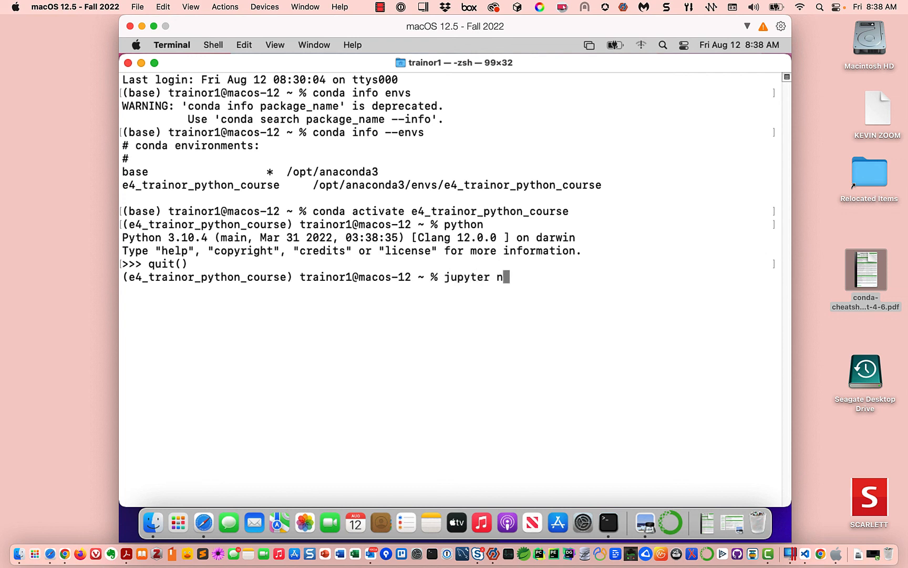
text(otebook)
key(Return)
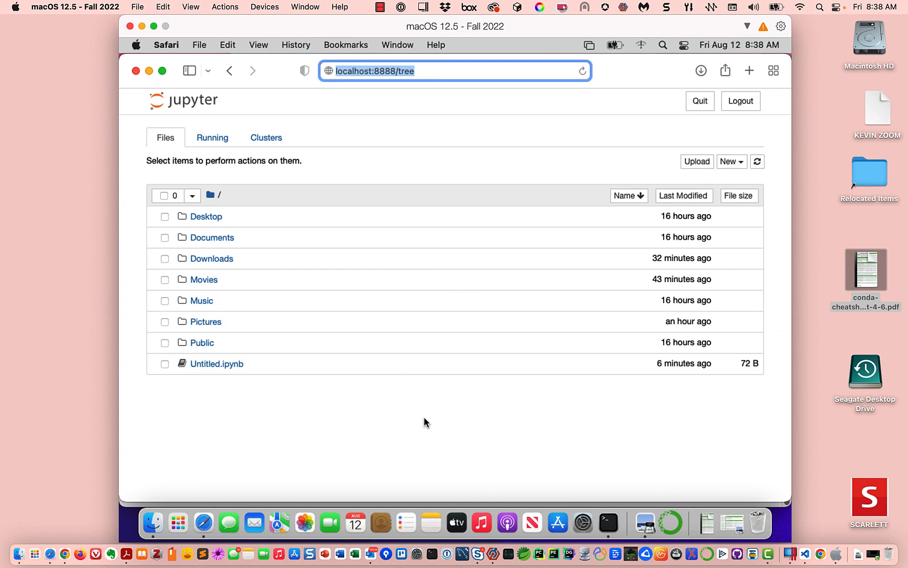
Step: Shut down the Jupyter server from its file browser page, dismiss the notice and close the browser window
click(701, 107)
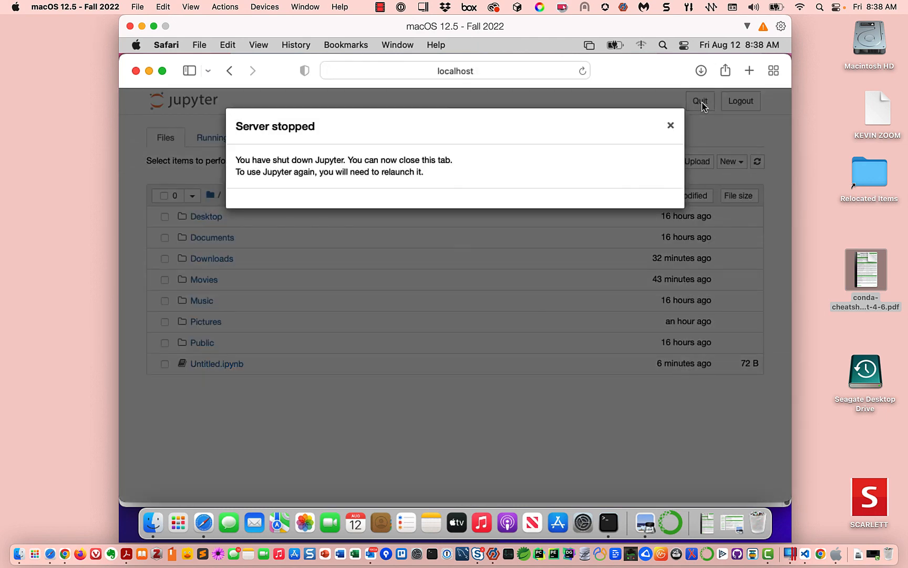
click(671, 126)
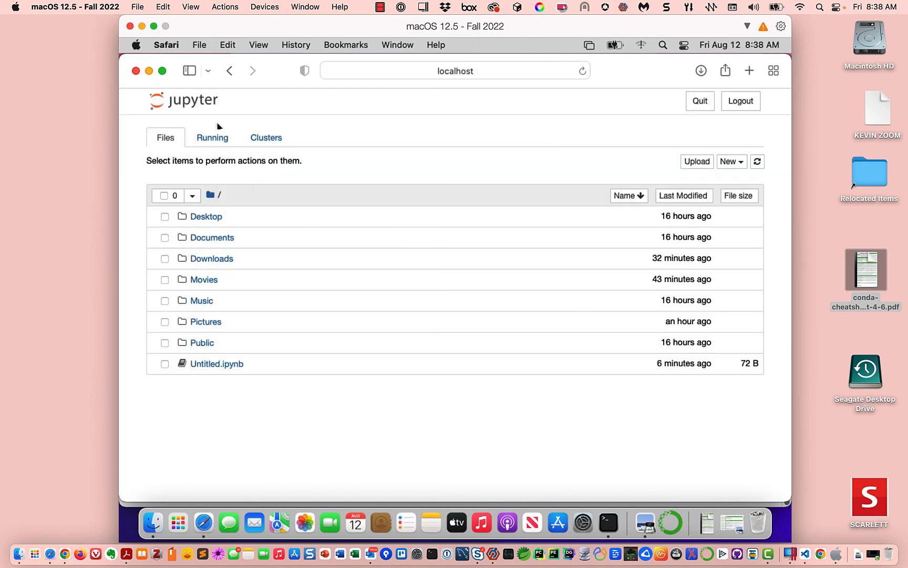
click(137, 71)
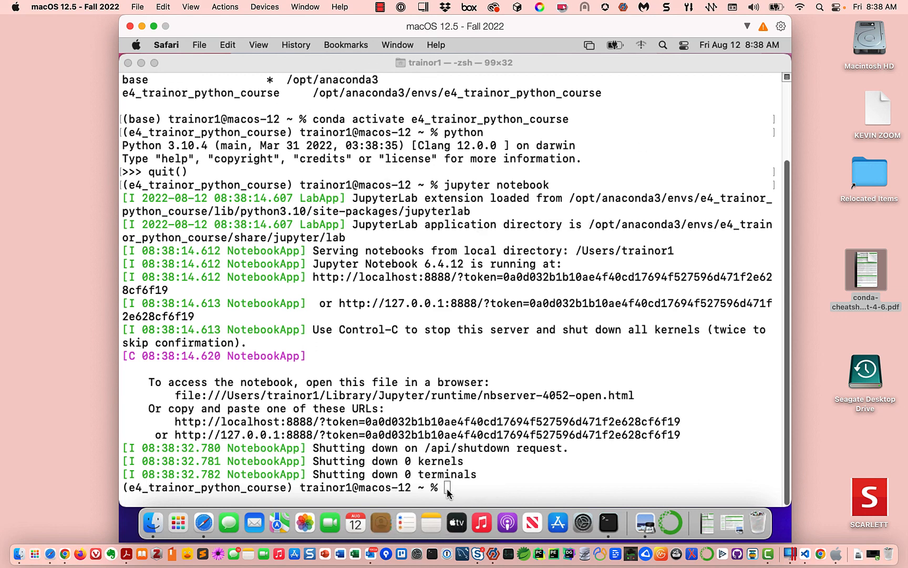
Step: End the shell session with the exit command and close the Terminal window
click(499, 492)
text(exit)
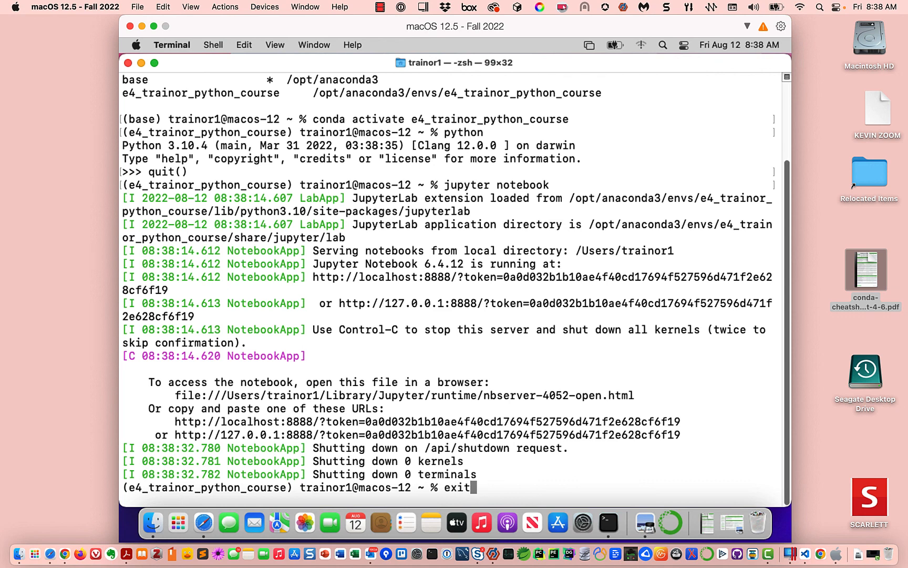
key(Return)
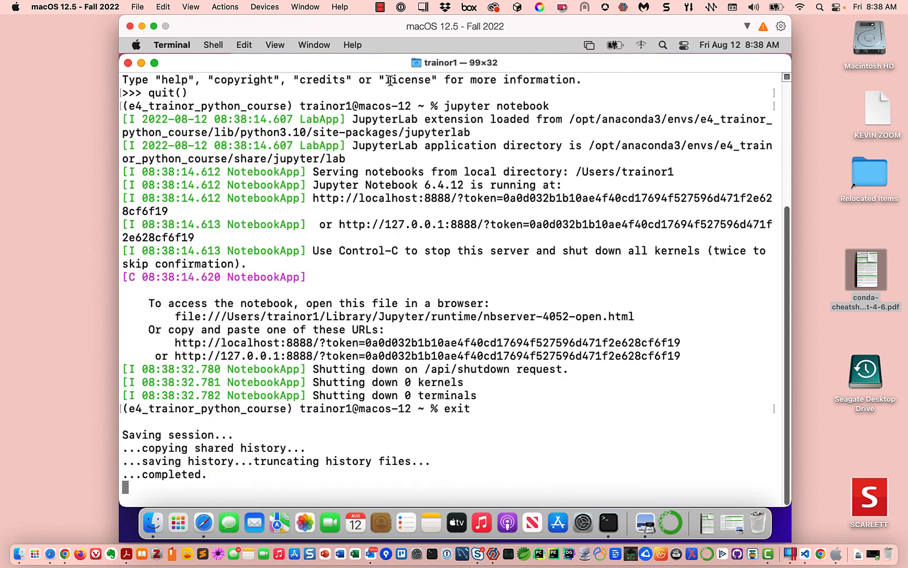
click(127, 63)
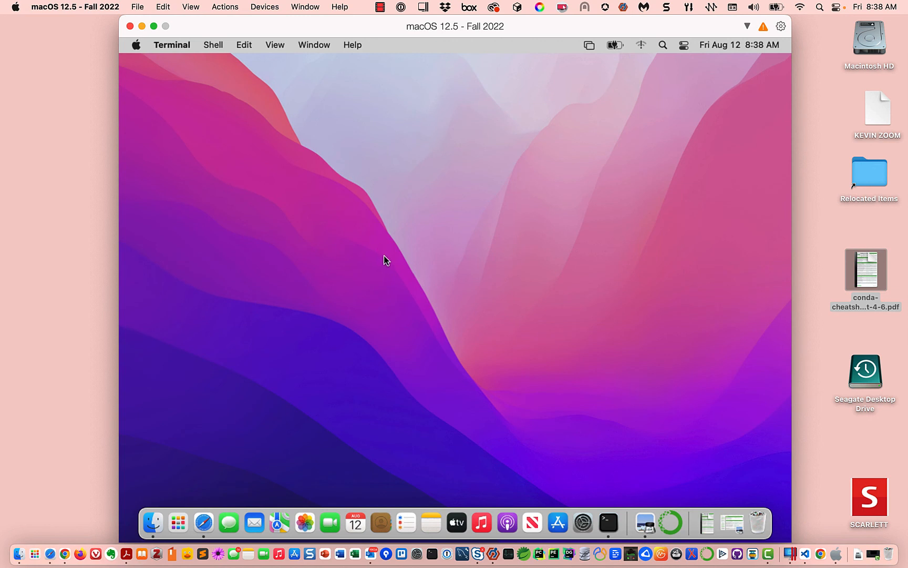